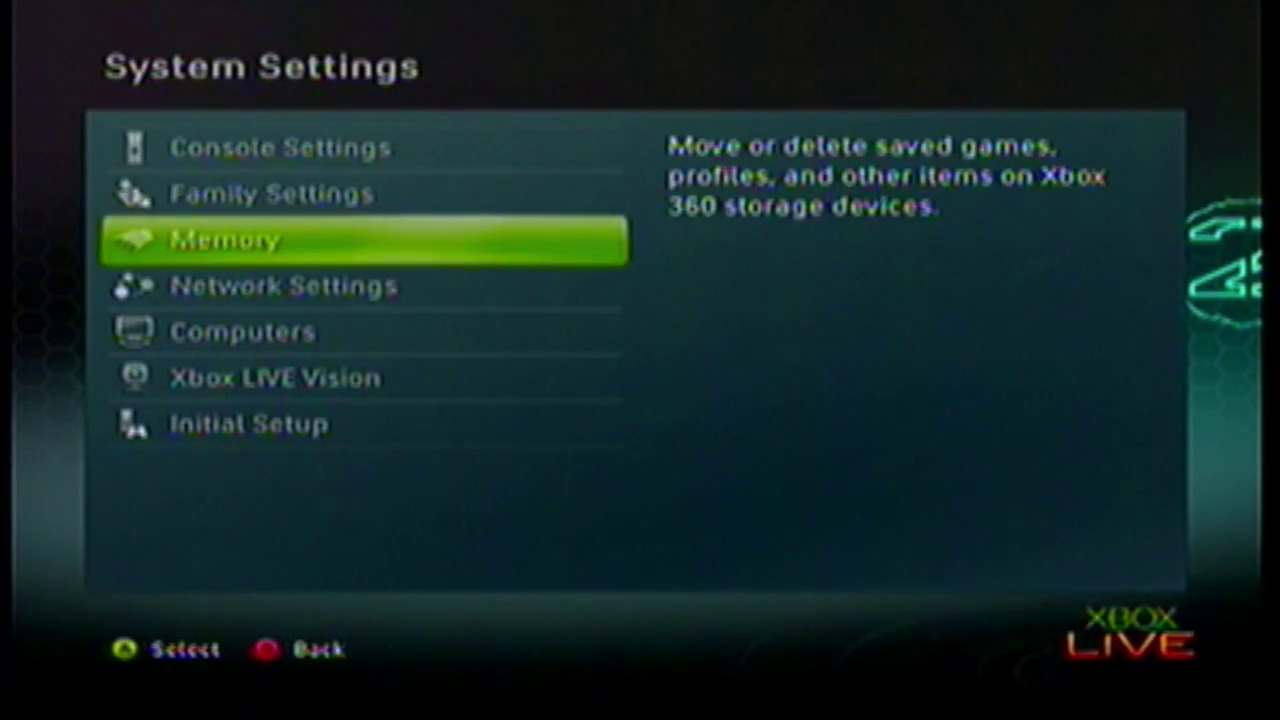
Rescan the storage devices until USB MODDER is listed, then open the Hard Drive's contents
key(Return)
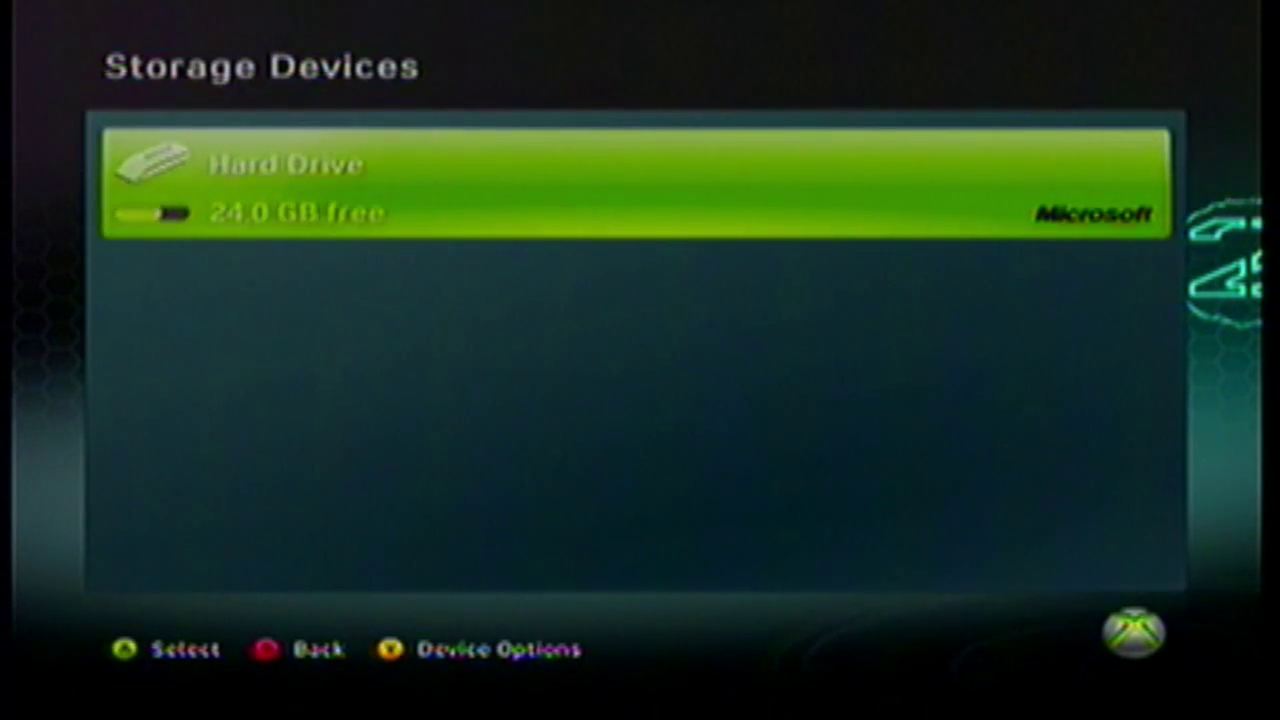
key(Return)
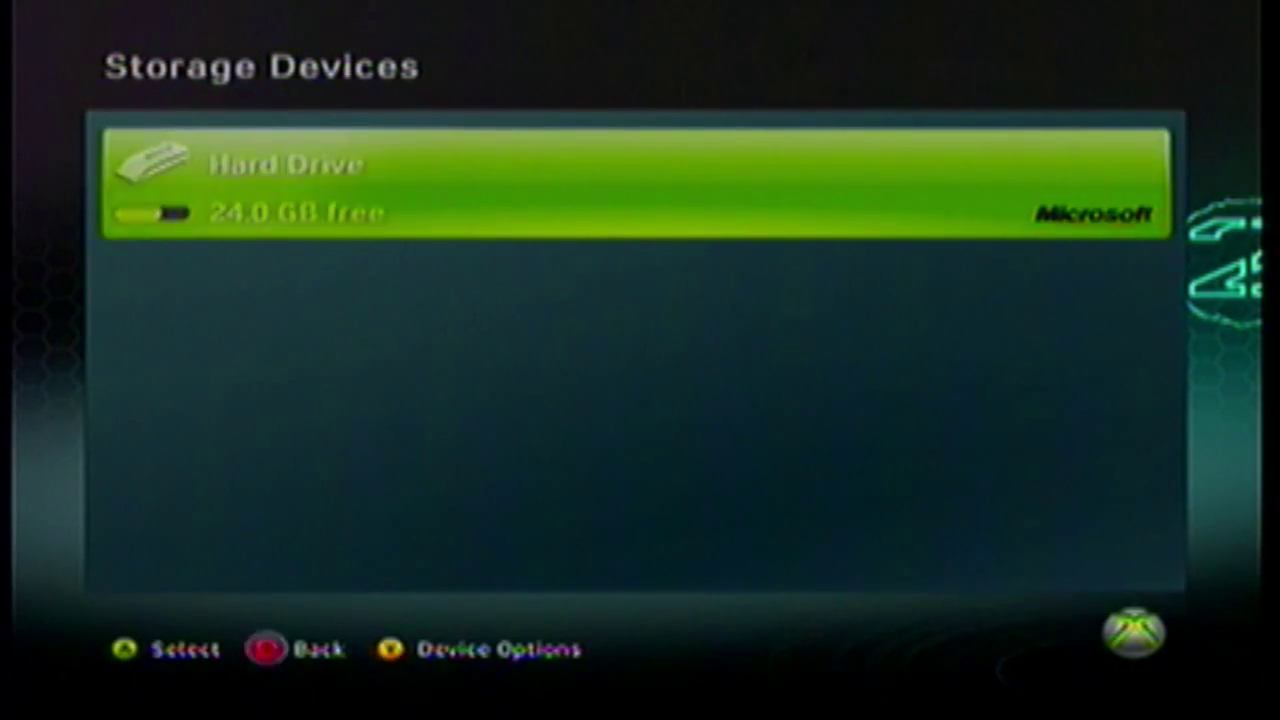
key(Escape)
key(Return)
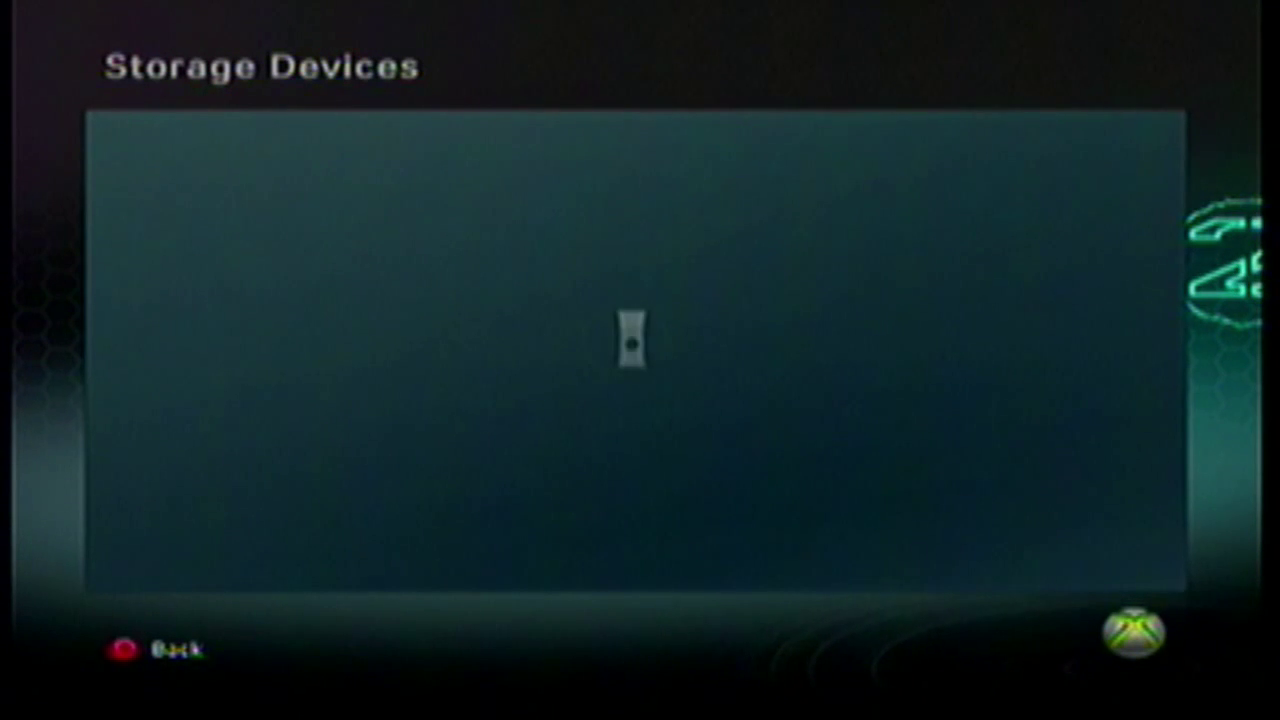
key(Down)
key(Down)
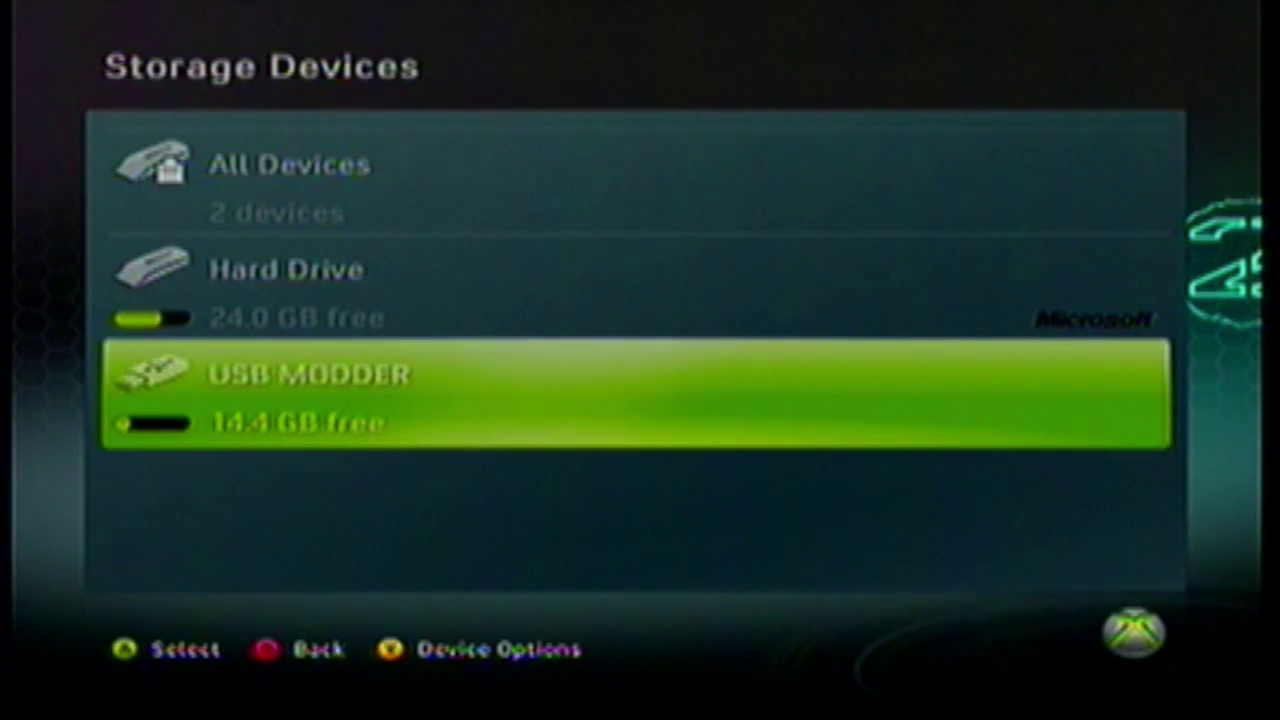
key(Up)
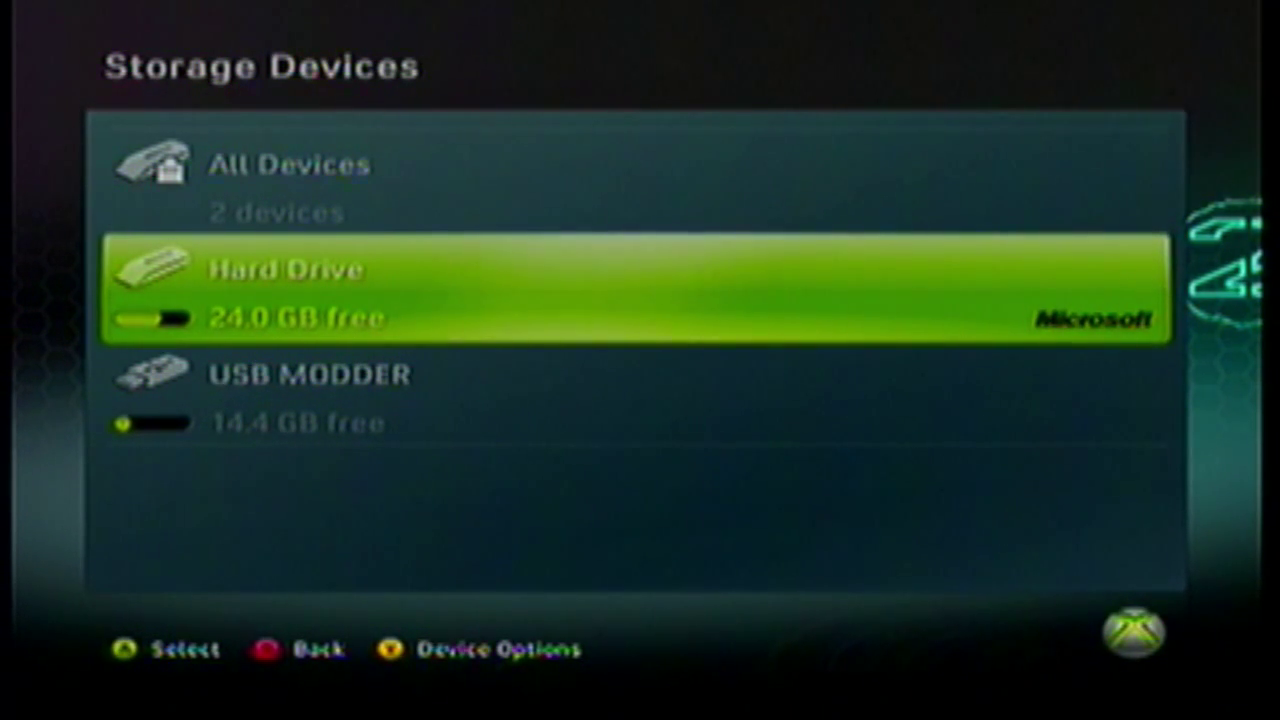
key(Return)
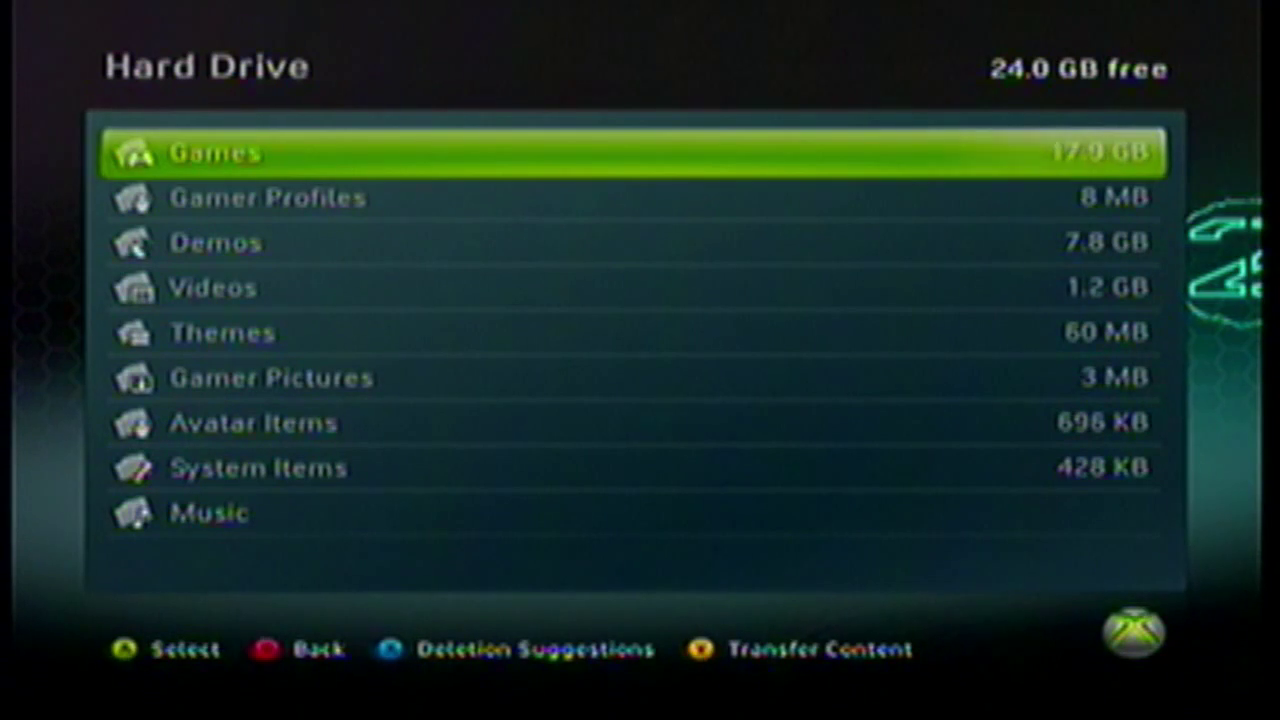
Open the hard drive's Gamer Profiles and select the second (5 MB) profile
key(Down)
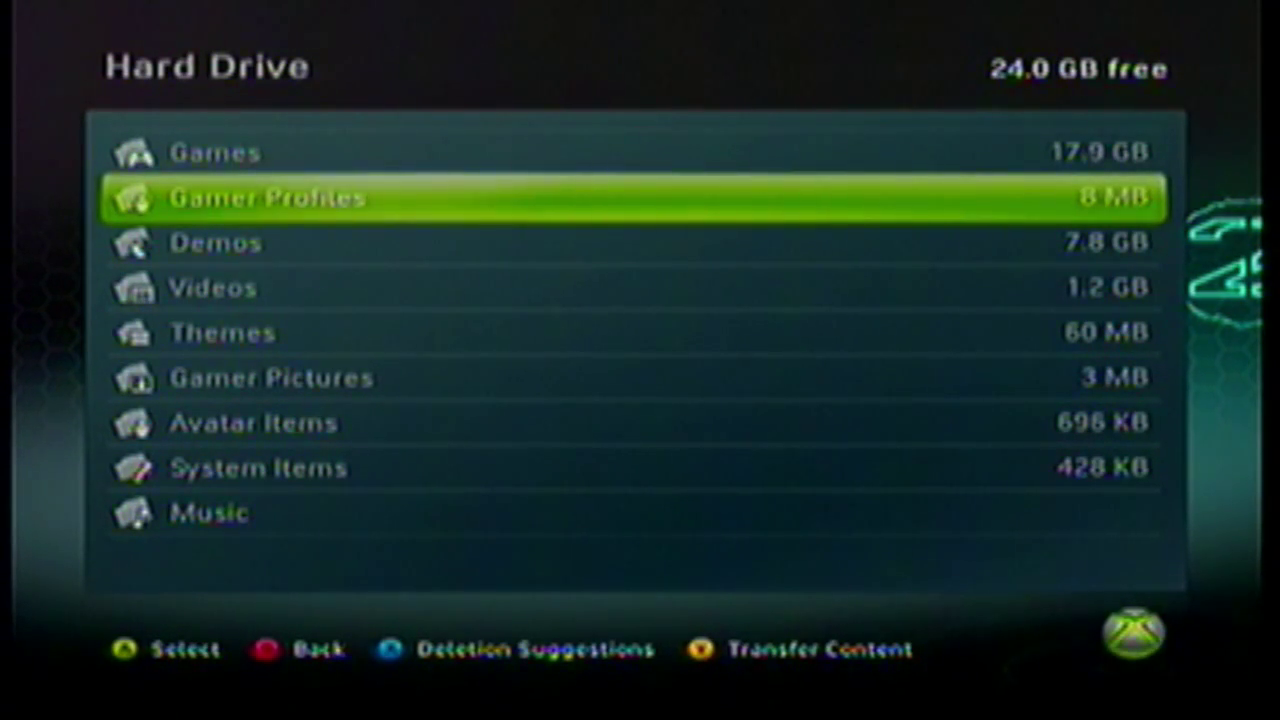
key(Return)
key(Down)
key(Down)
key(Down)
key(Down)
key(Down)
key(Up)
key(Up)
key(Up)
key(Up)
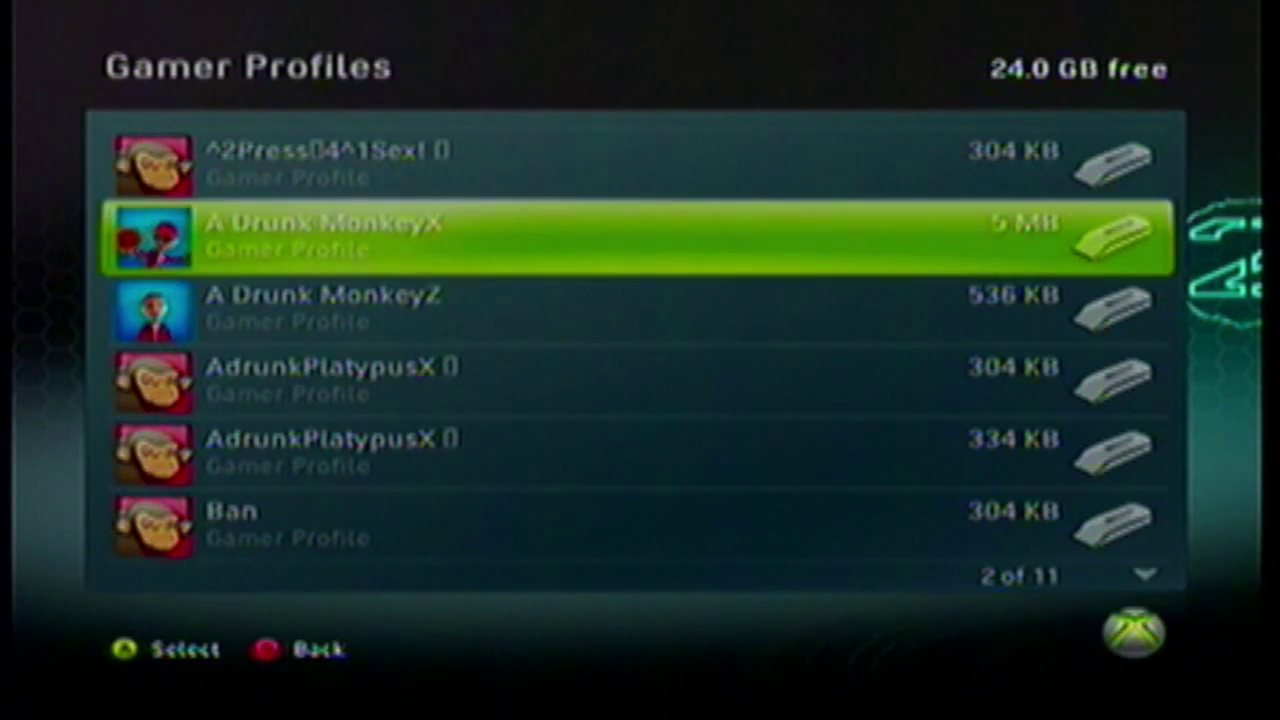
Move that profile to USB MODDER, accepting sign-out, and return to Storage Devices
key(Return)
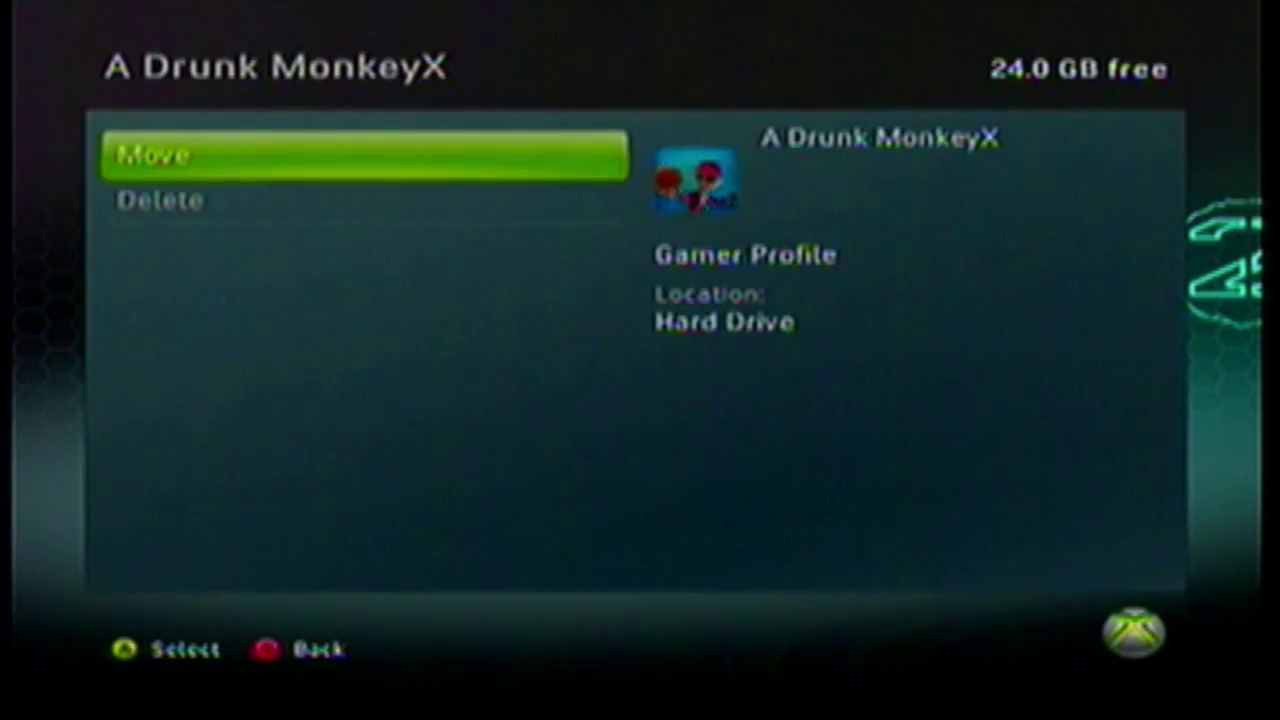
key(Return)
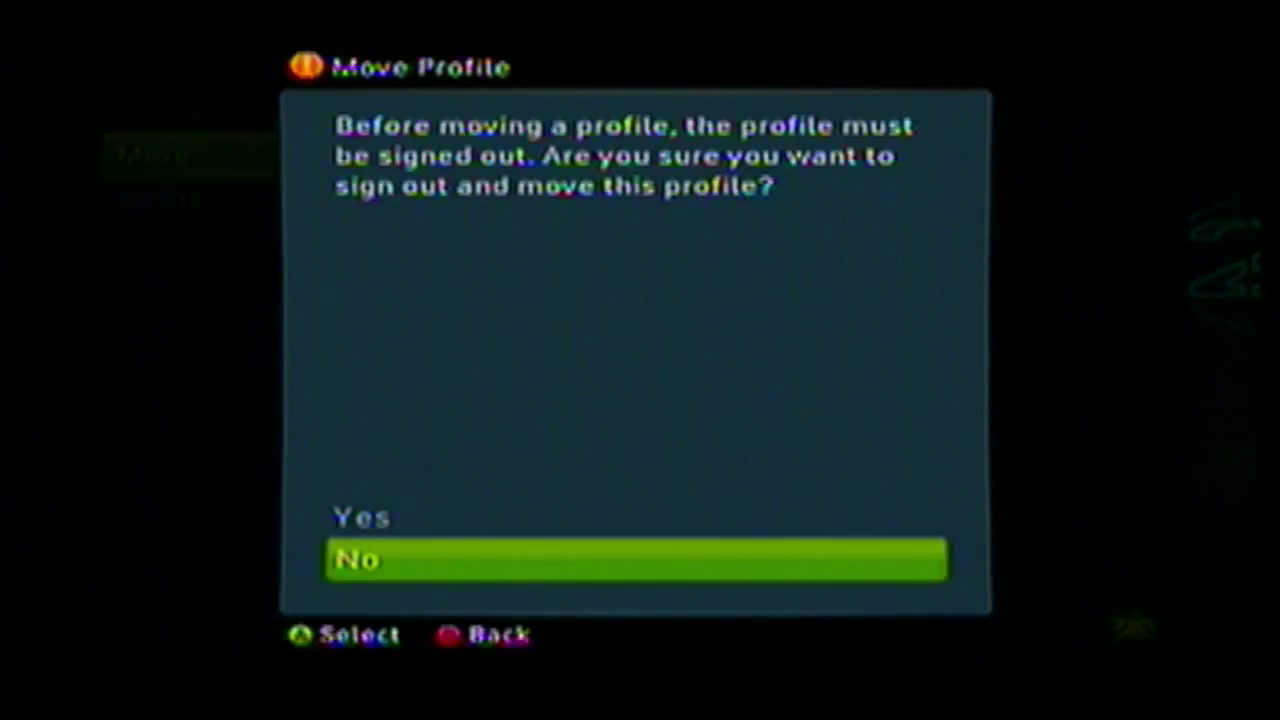
key(Up)
key(Return)
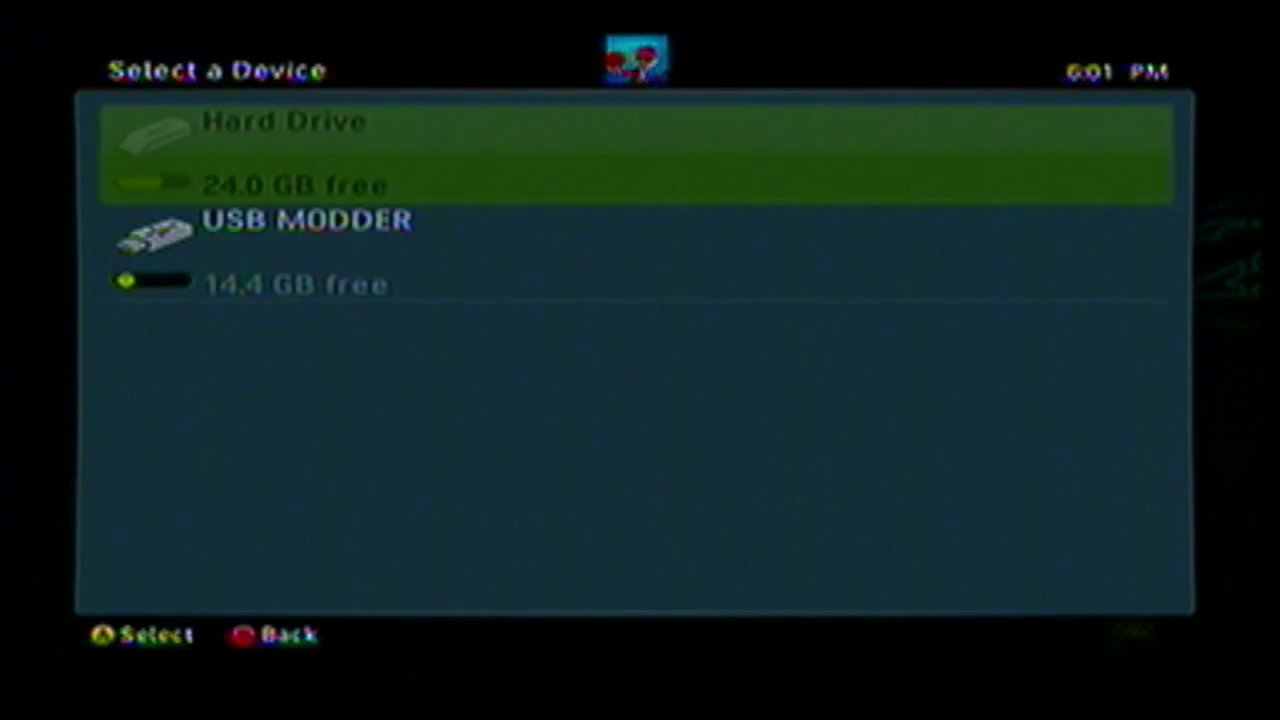
key(Down)
key(Return)
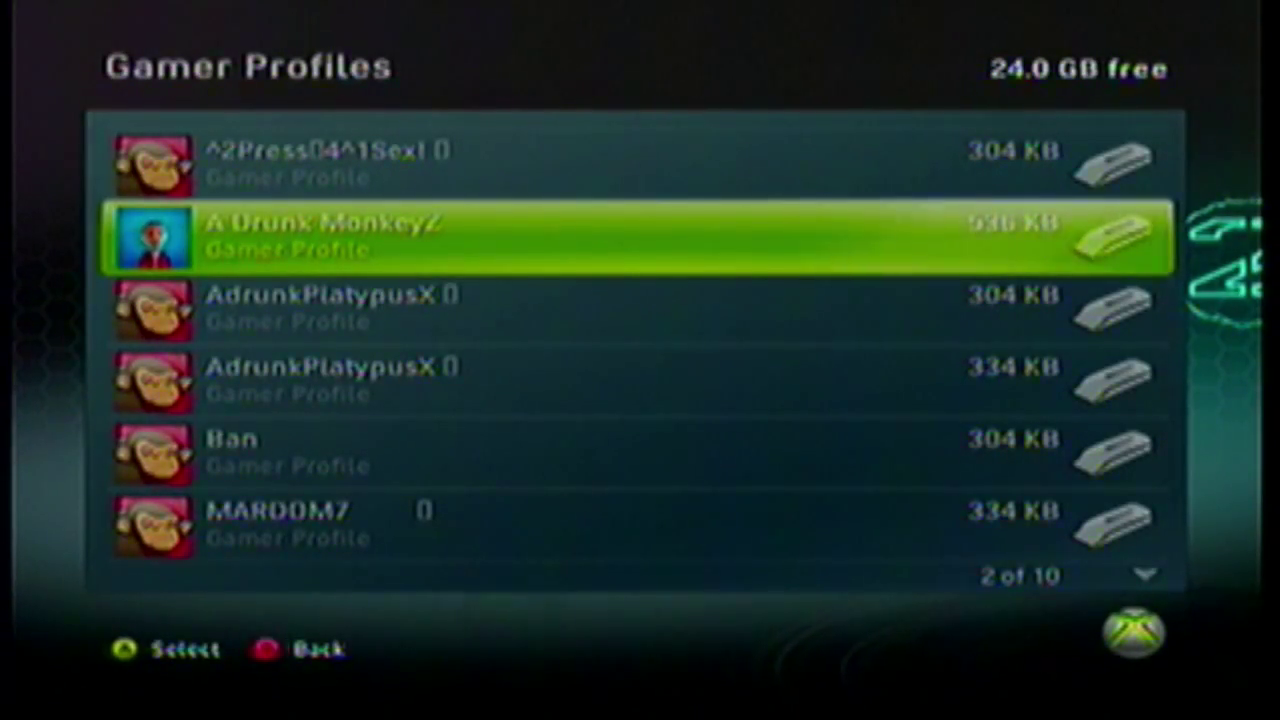
key(Escape)
key(Escape)
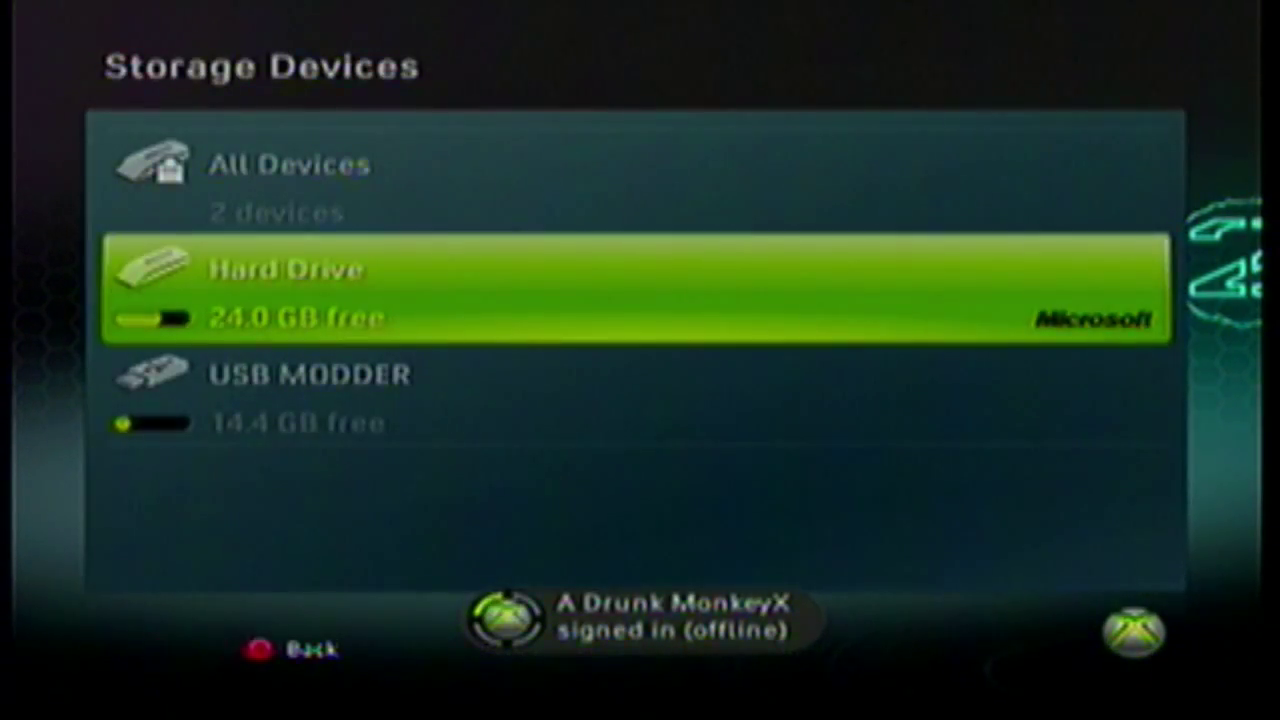
key(Escape)
key(Escape)
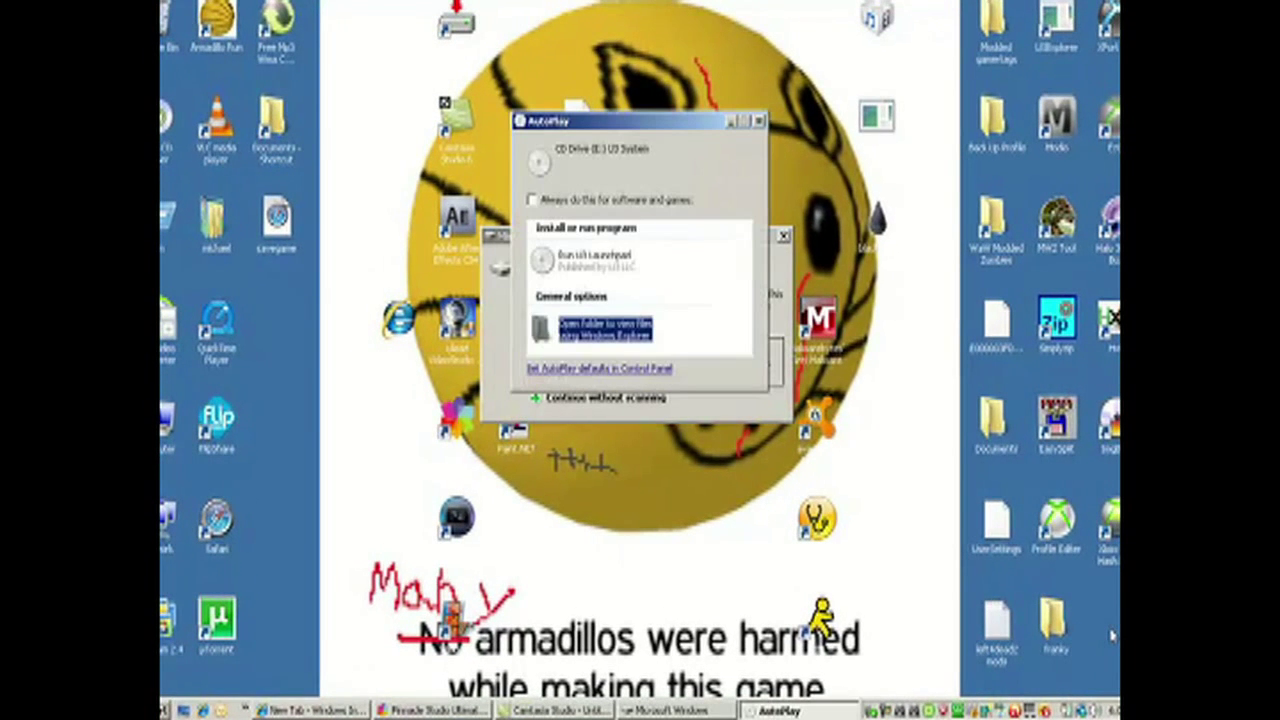
Dismiss both AutoPlay prompts and the disk-scan prompt, then launch Usb Xtaf Xplorer
click(760, 122)
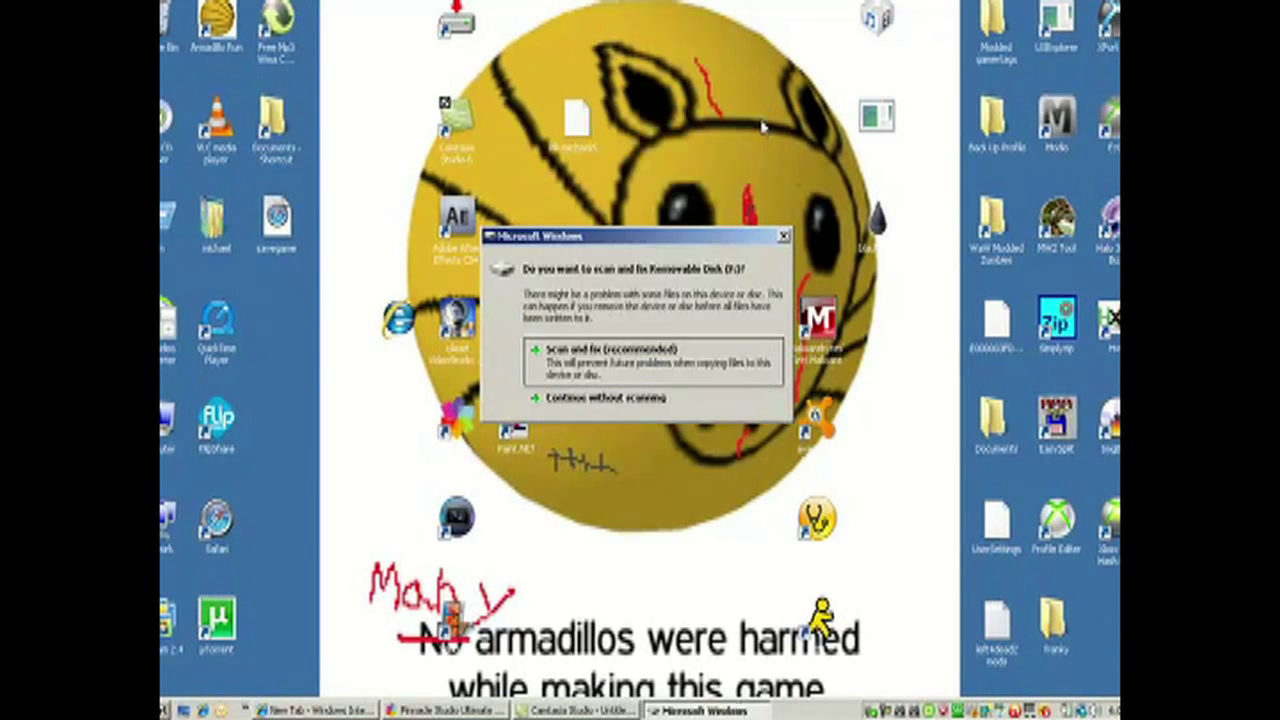
click(785, 238)
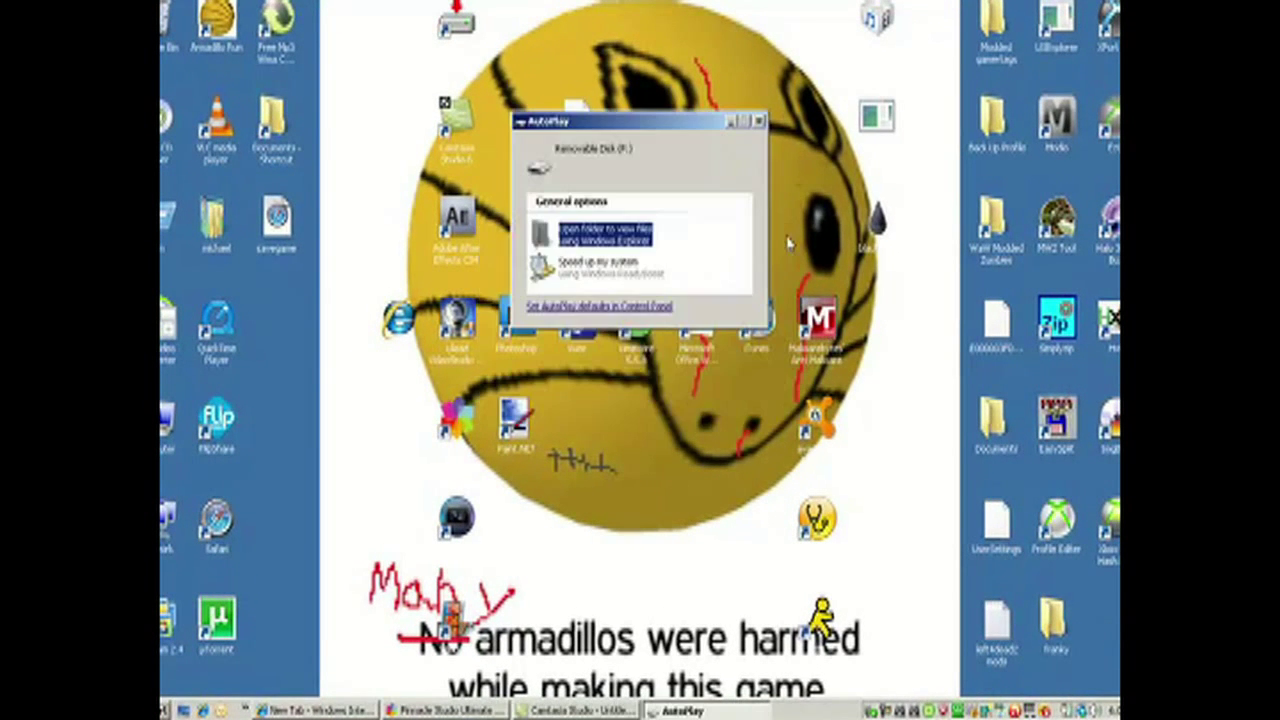
click(759, 122)
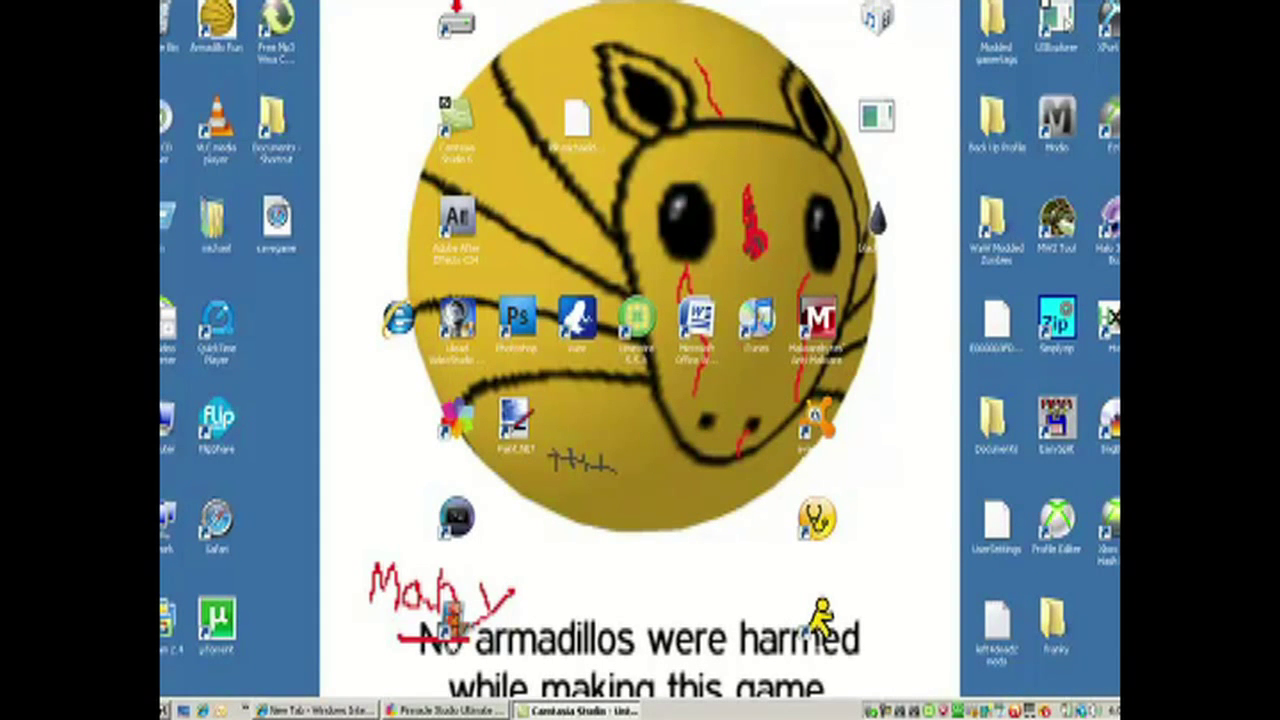
double_click(455, 118)
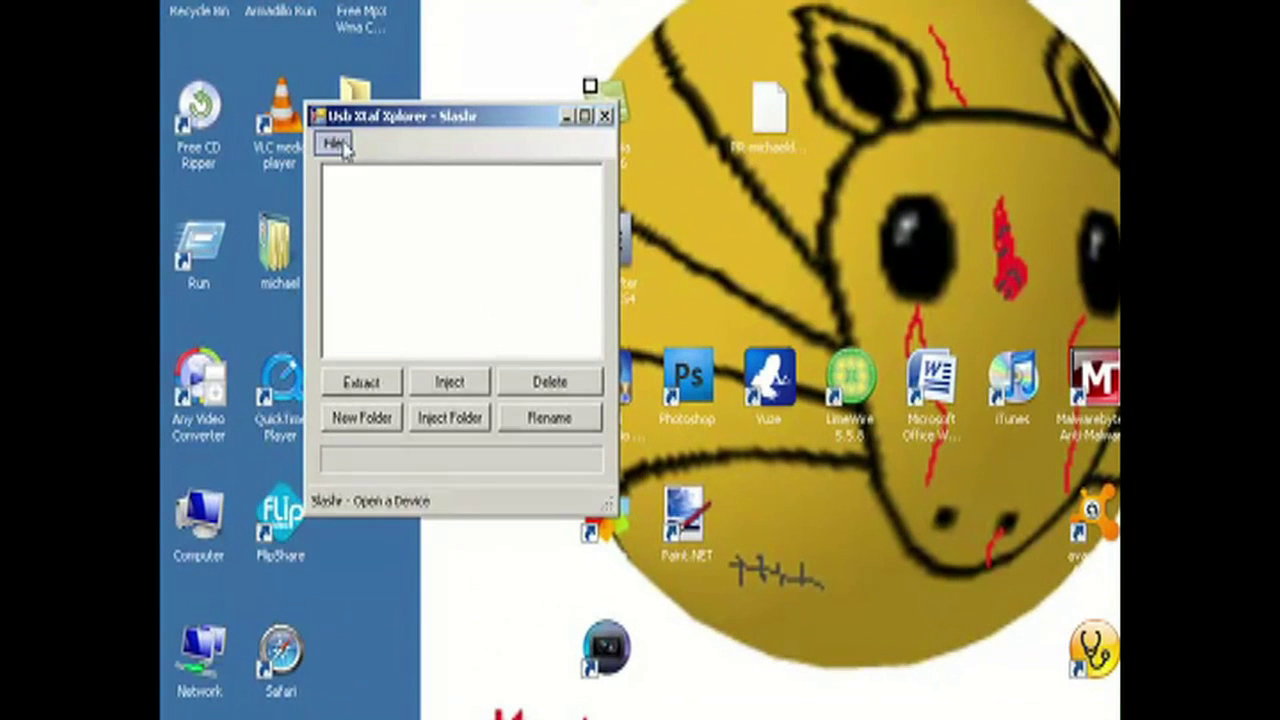
Open the USB device and browse to Content > profile folder > FFFE07F1 > 00010000
click(258, 146)
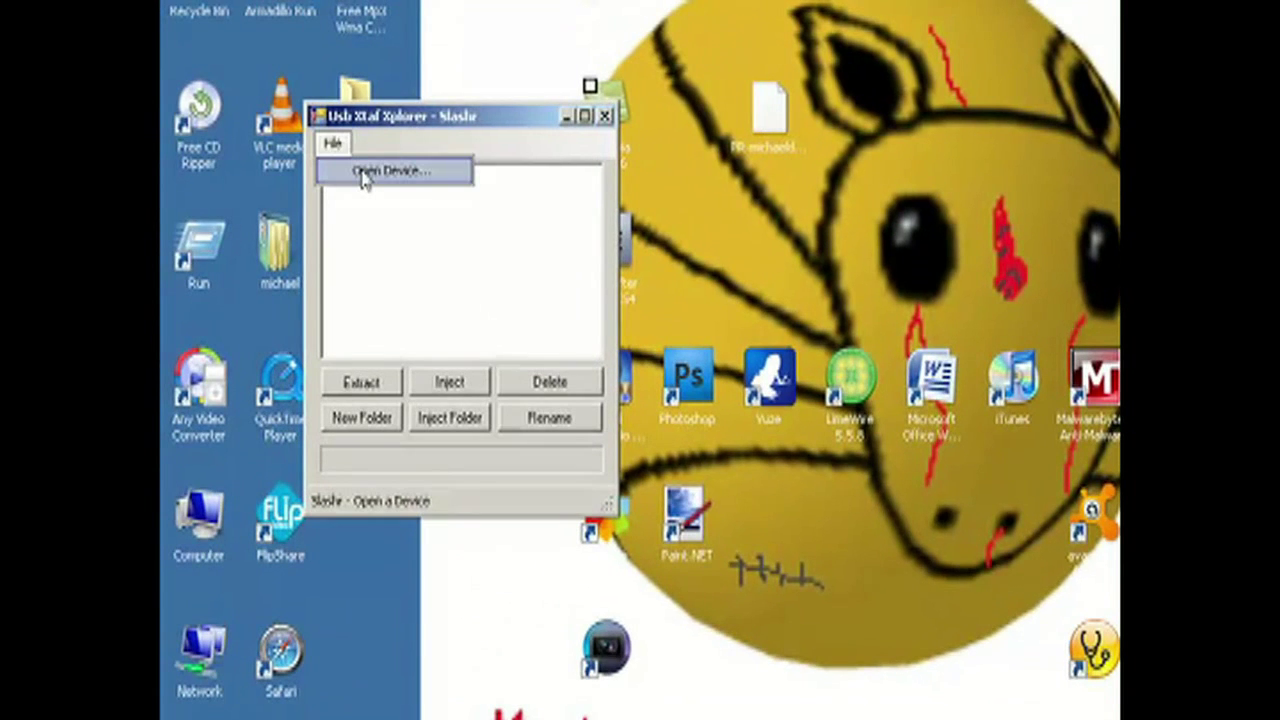
click(364, 176)
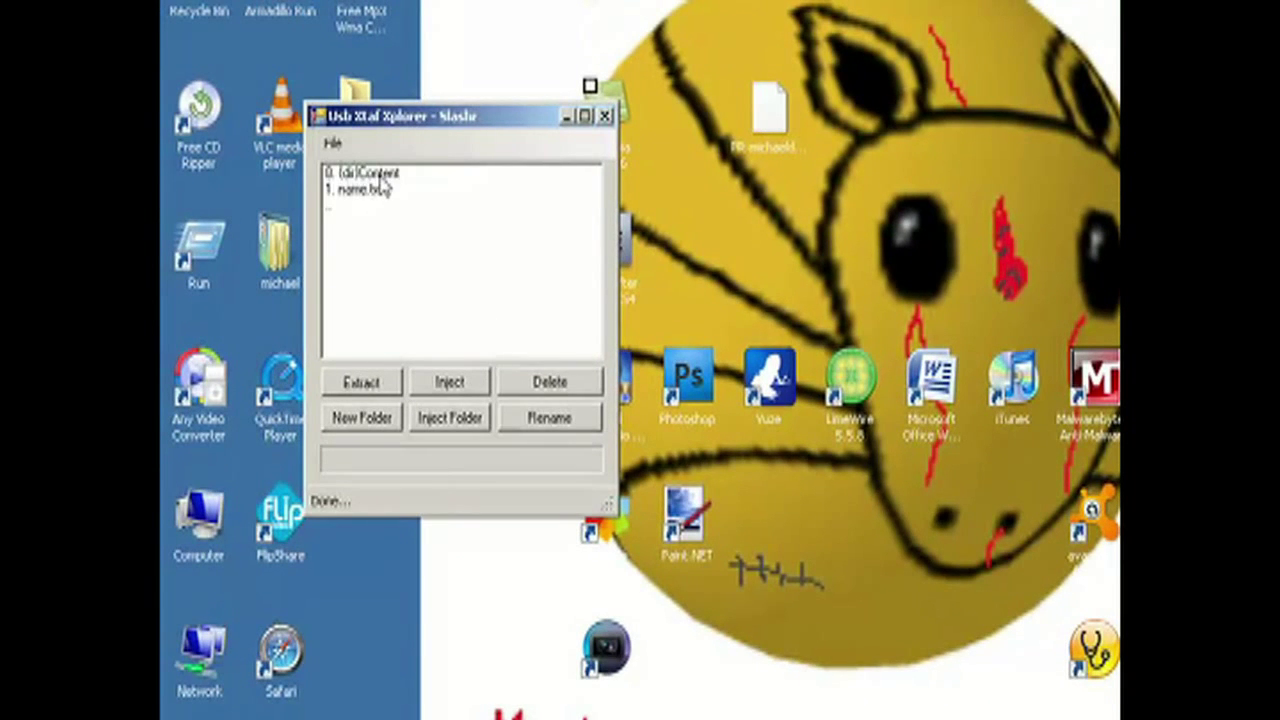
double_click(383, 180)
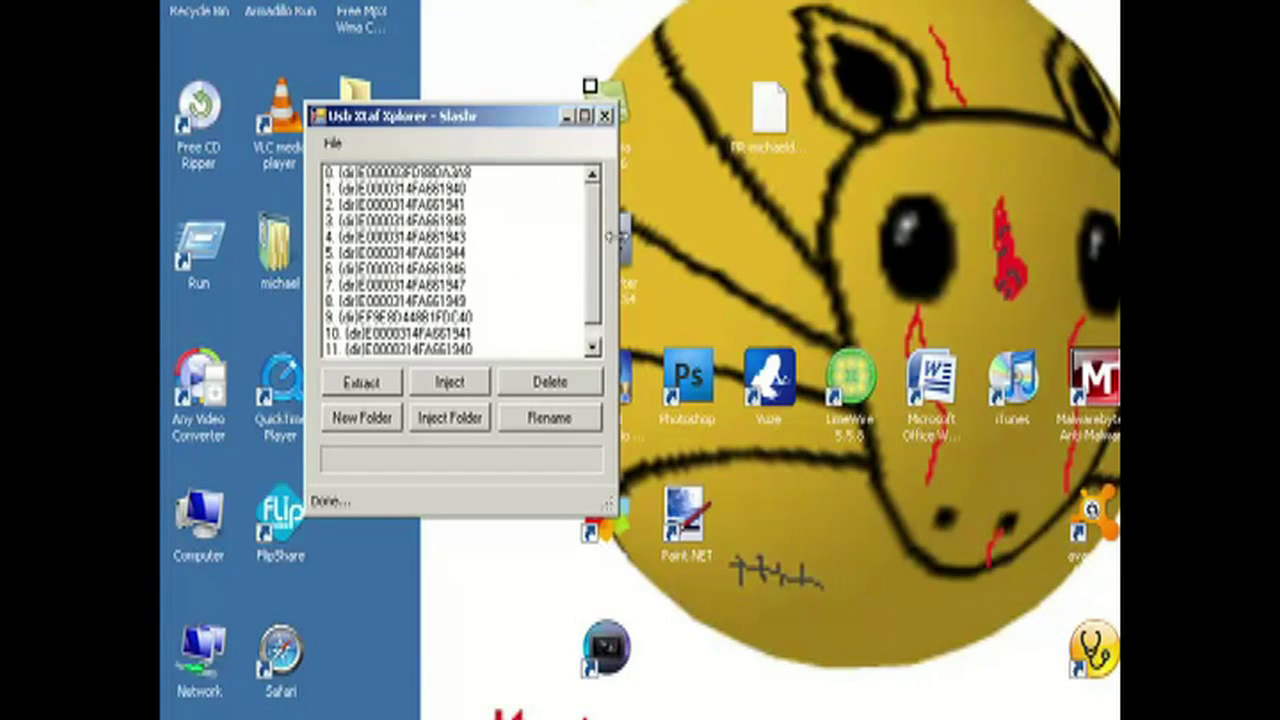
mouse_move(598, 233)
mouse_down()
mouse_move(597, 318)
mouse_move(600, 208)
mouse_up()
double_click(460, 187)
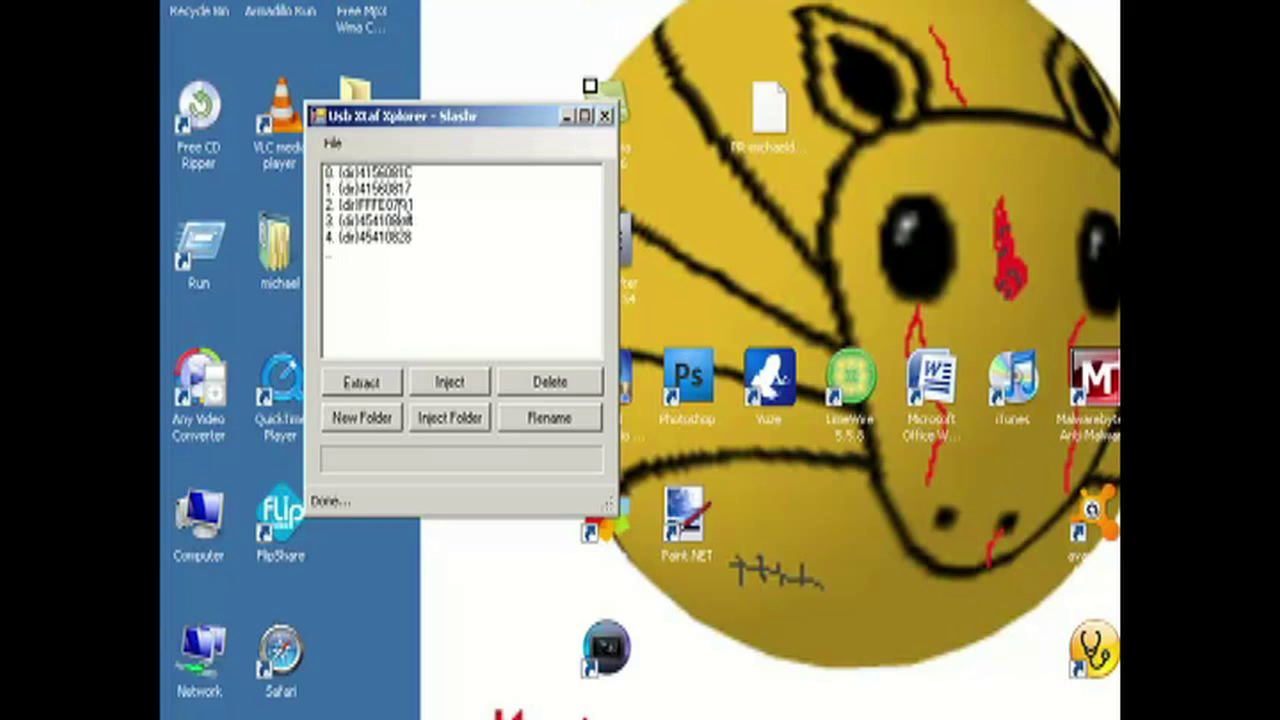
double_click(399, 205)
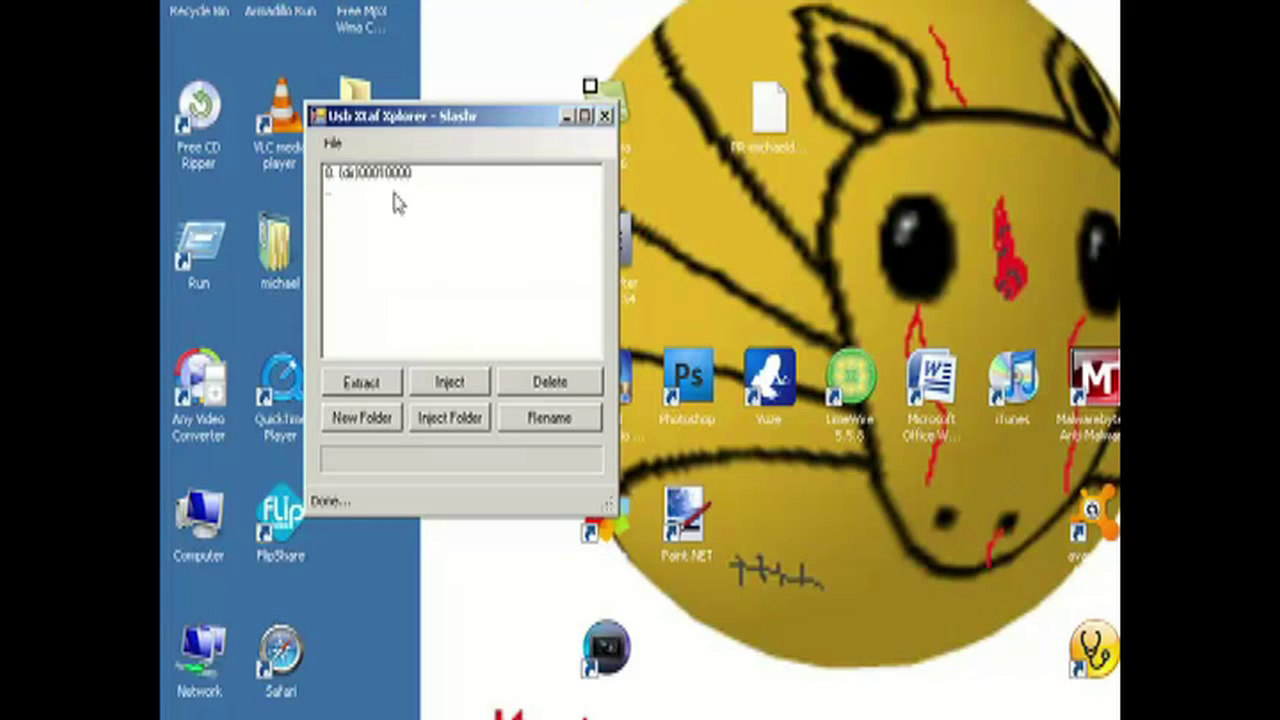
double_click(393, 176)
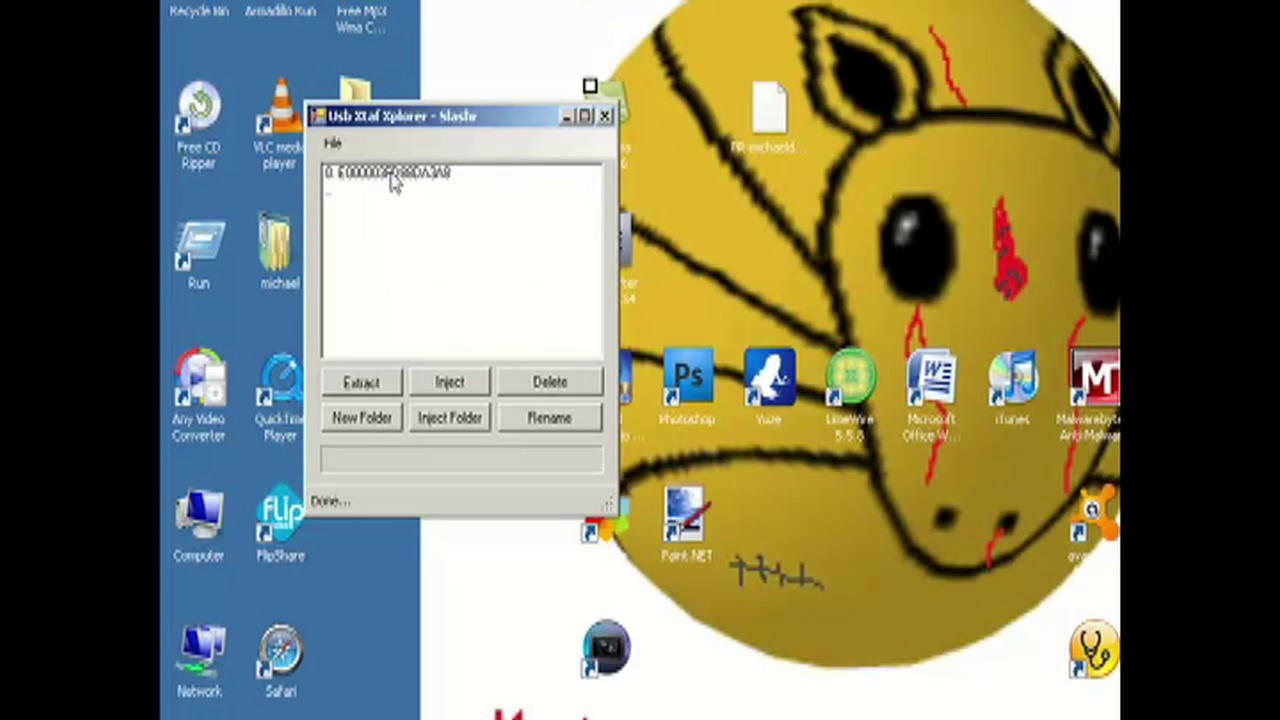
Extract the gamer profile file to the Desktop, replacing the older copy
double_click(413, 177)
click(428, 177)
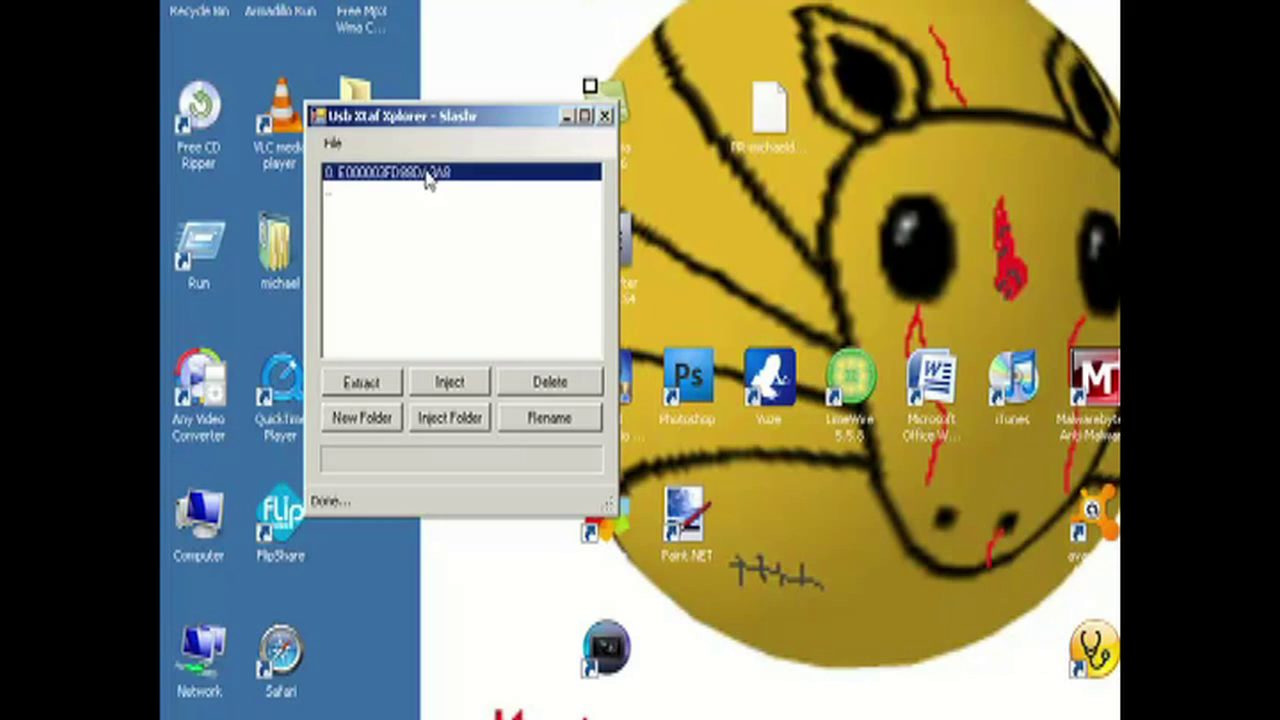
click(360, 383)
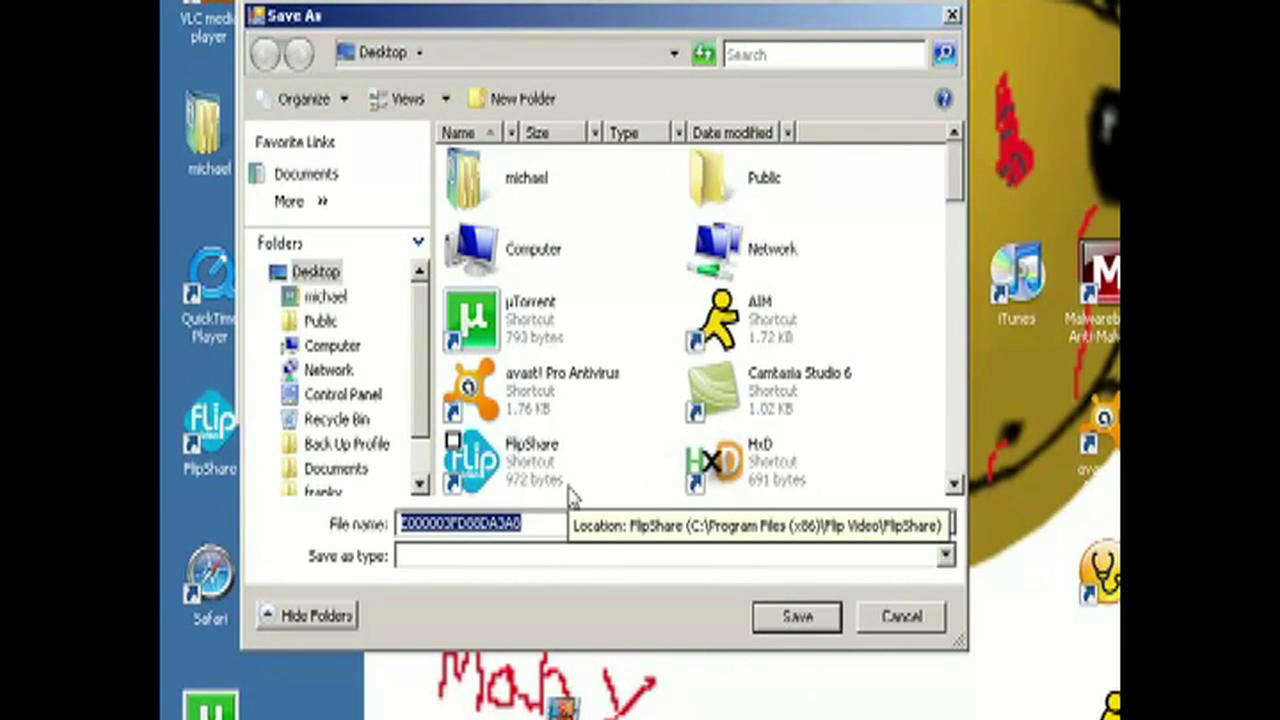
click(775, 620)
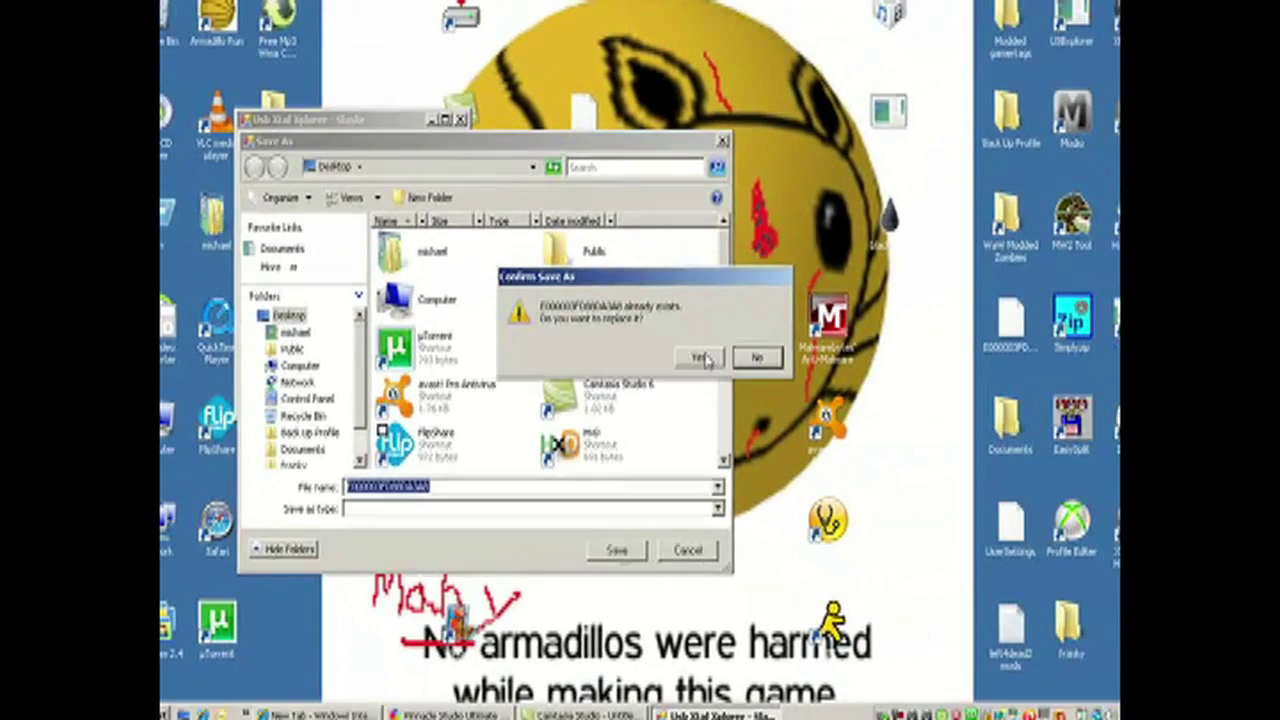
click(846, 342)
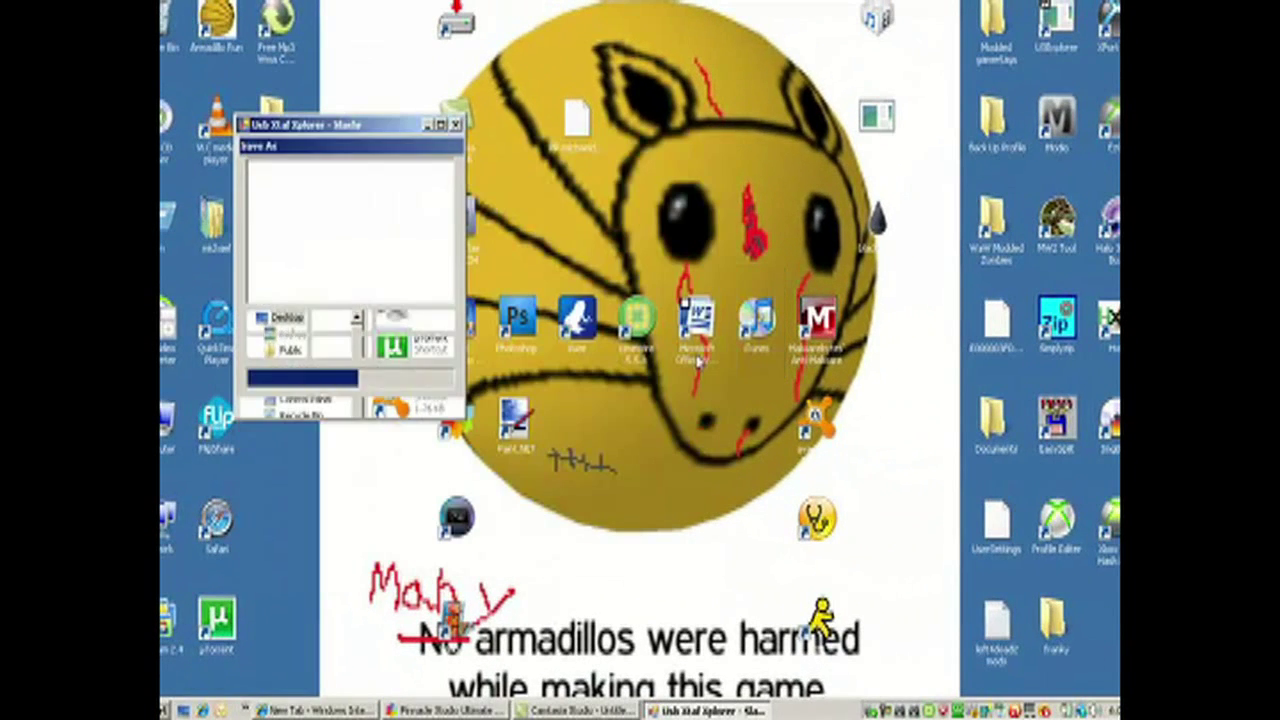
click(428, 125)
drag(708, 220, 998, 335)
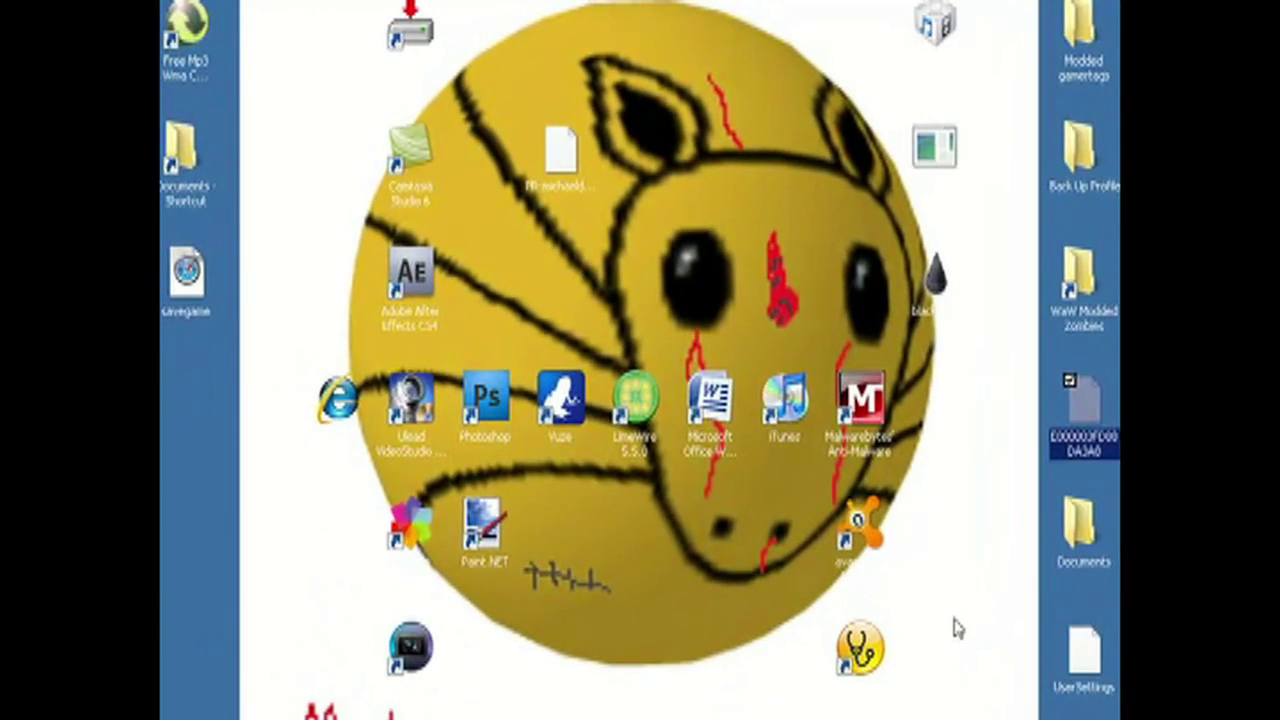
Launch Modio from its desktop shortcut
click(955, 630)
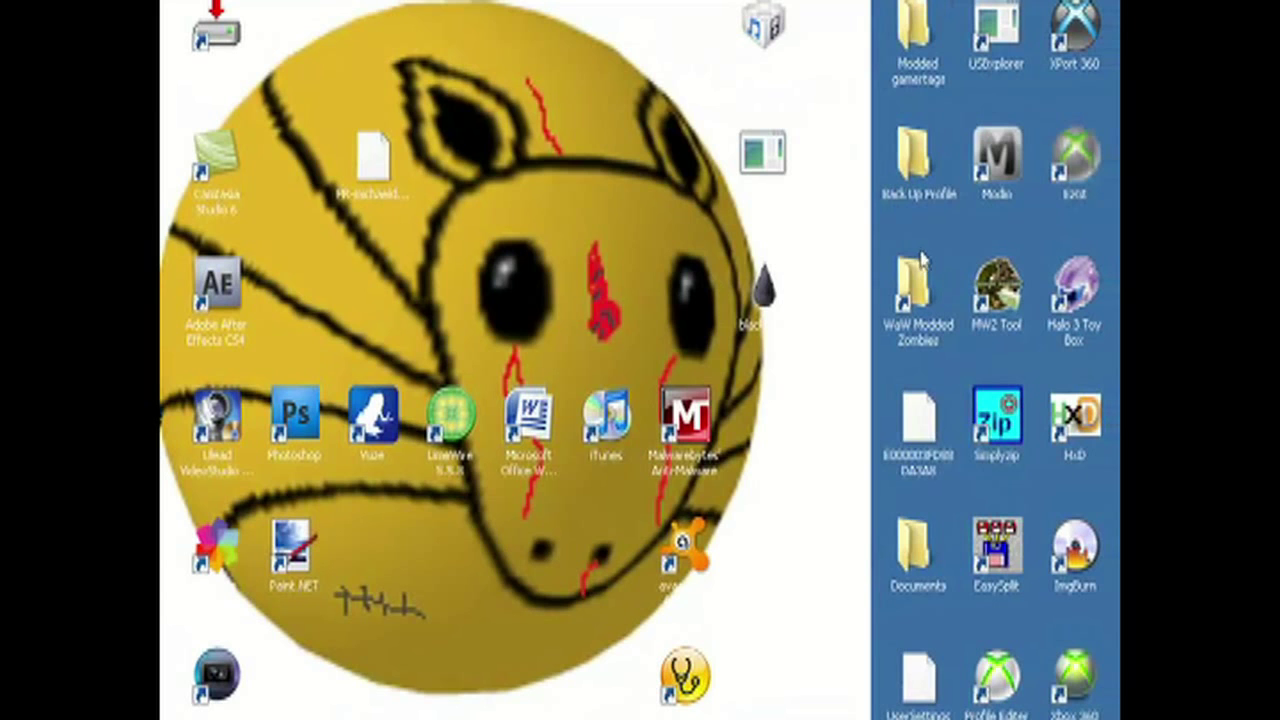
click(1020, 158)
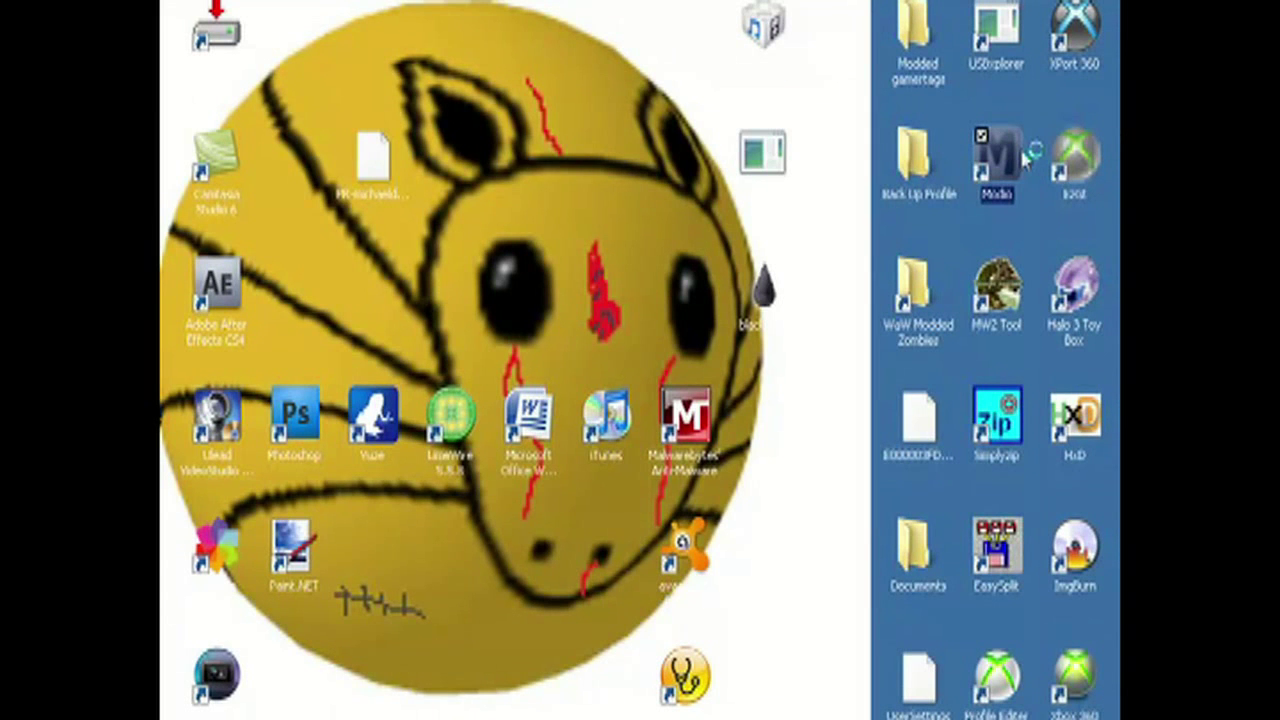
double_click(1000, 158)
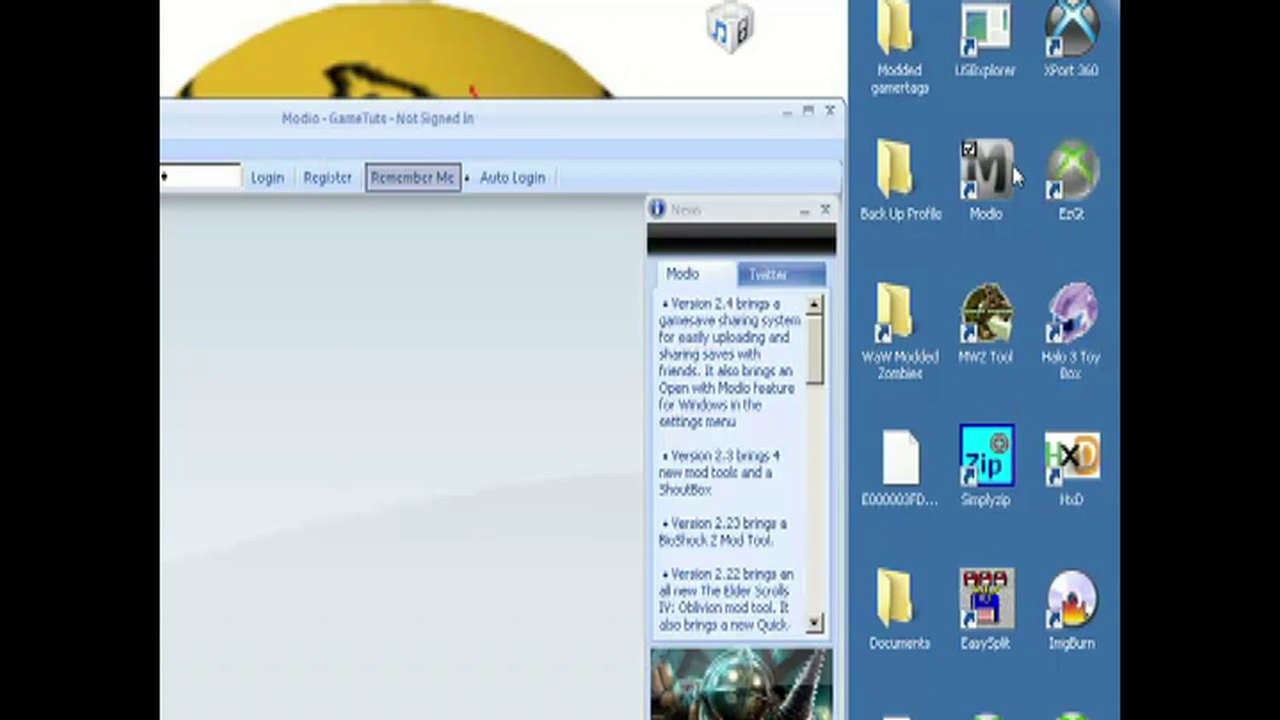
Log in to Modio, load the desktop profile file, Rehash and Resign it, then minimise Modio
click(278, 188)
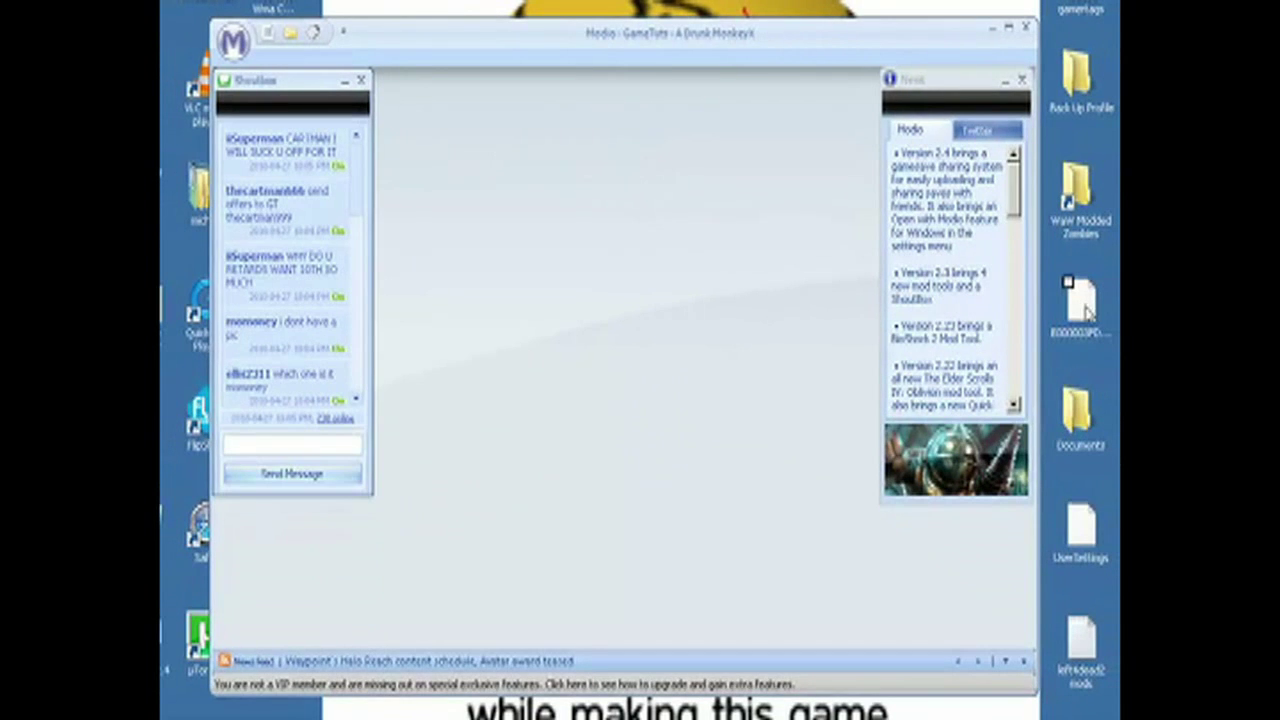
drag(562, 318, 562, 316)
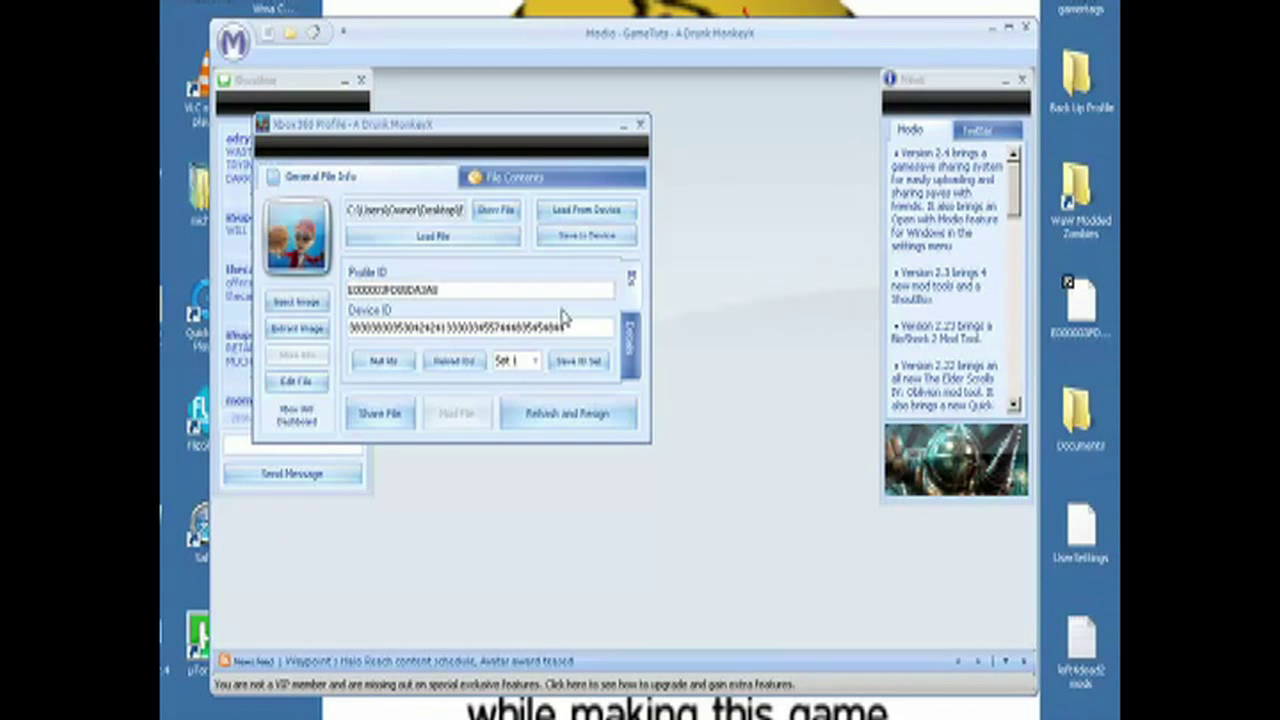
click(545, 414)
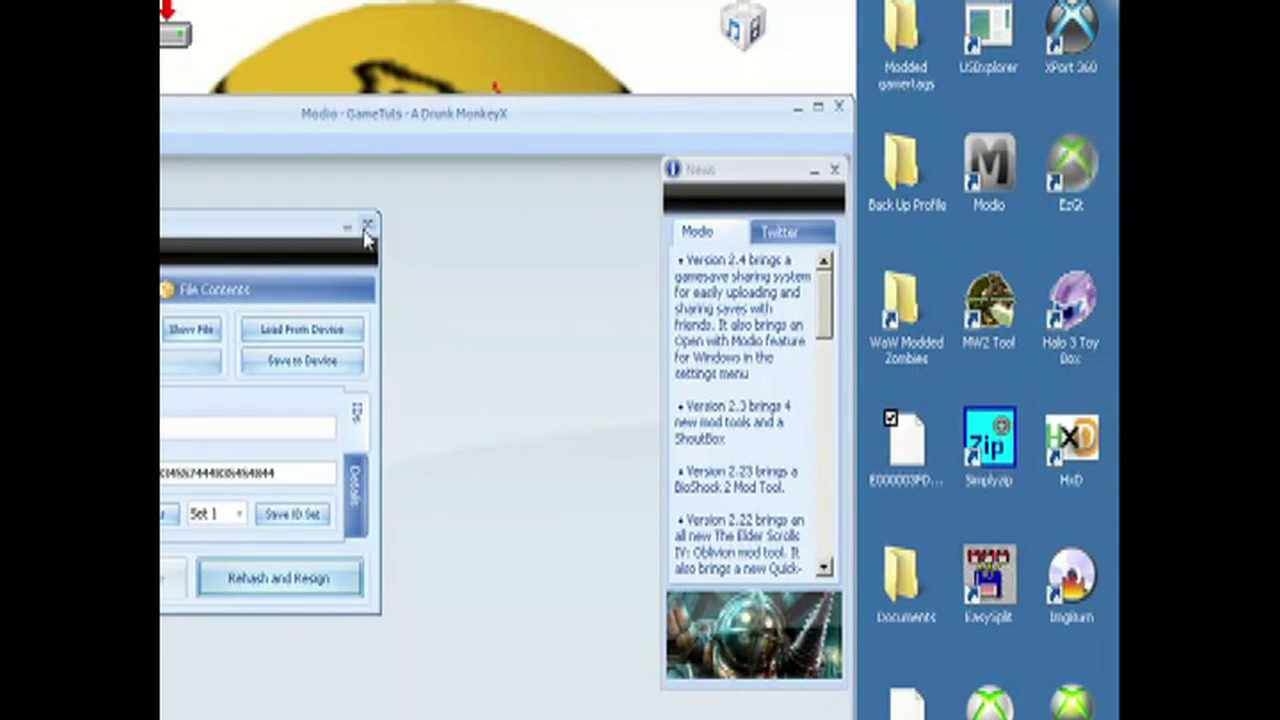
click(366, 230)
click(797, 110)
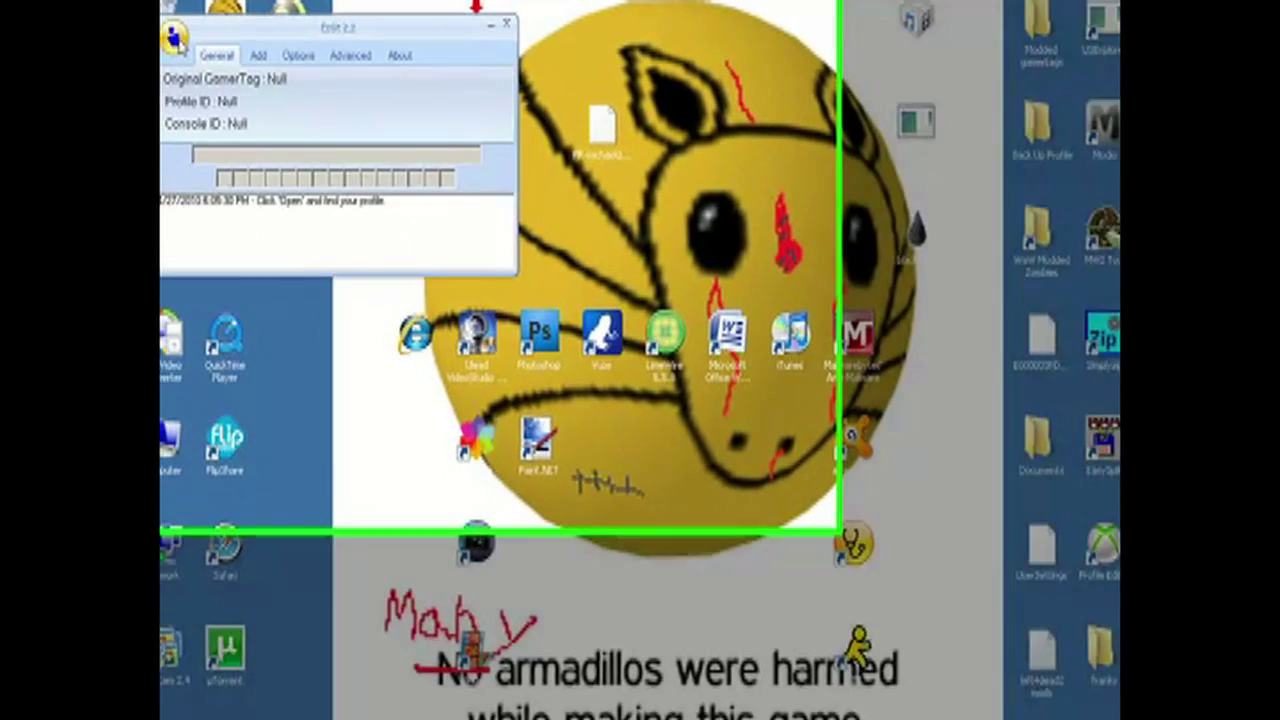
Open the gamer profile file from the Desktop in EzGt using the orb menu's Open
click(170, 35)
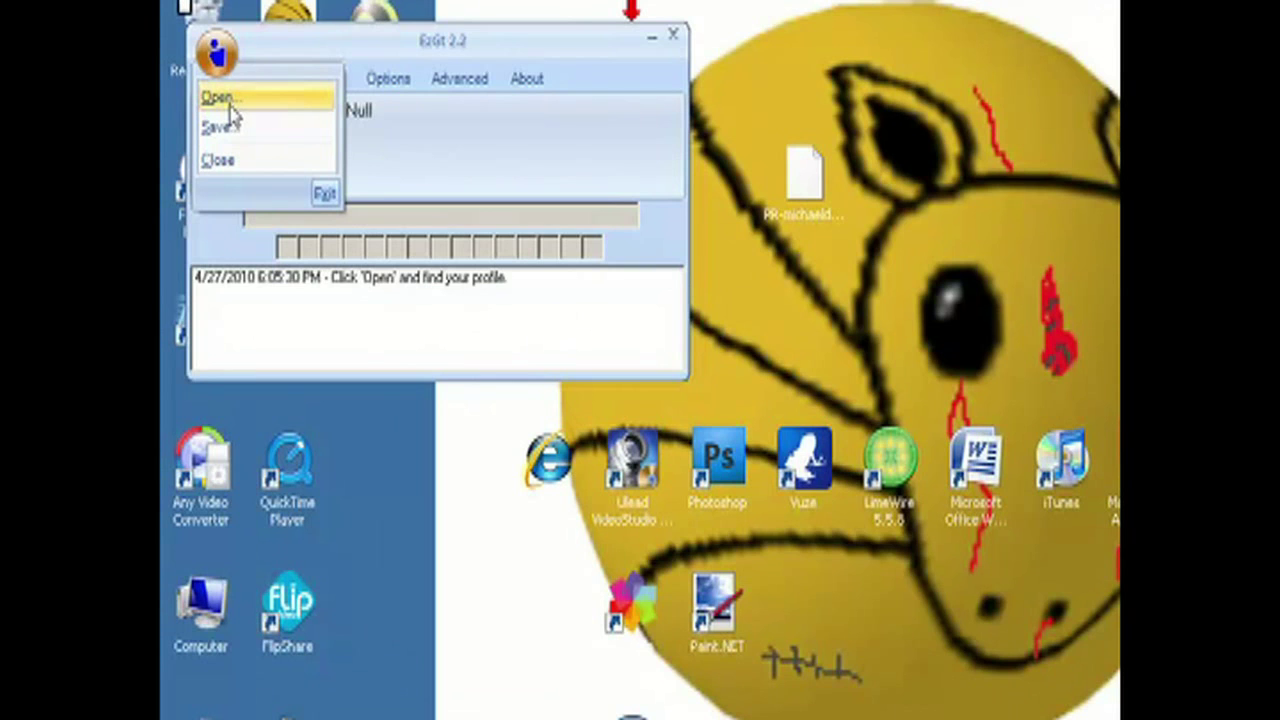
click(225, 101)
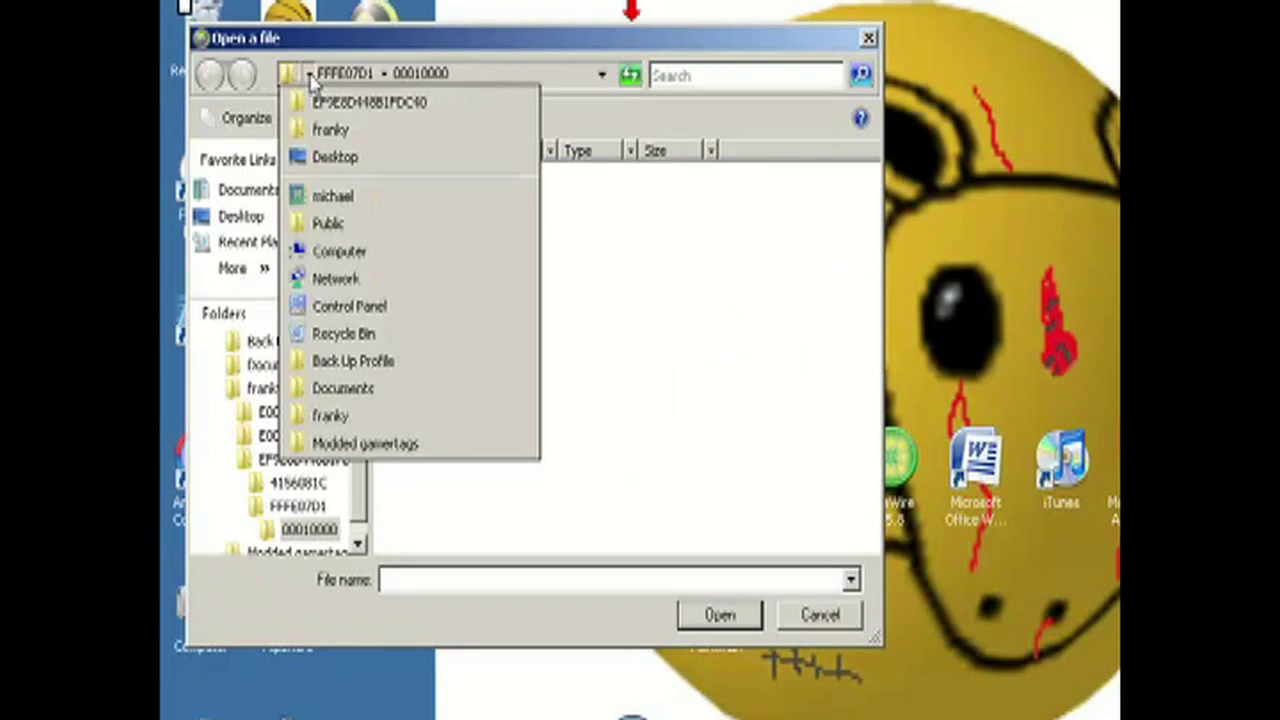
click(326, 157)
drag(881, 295, 877, 363)
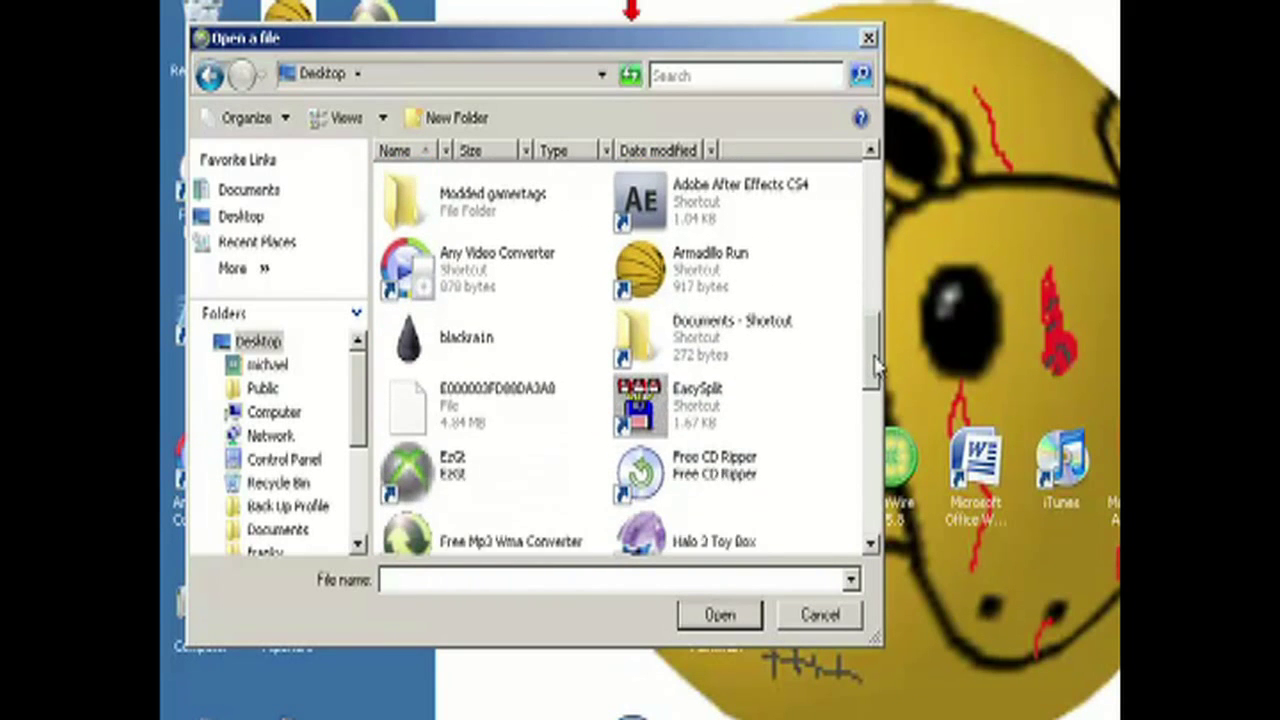
double_click(480, 403)
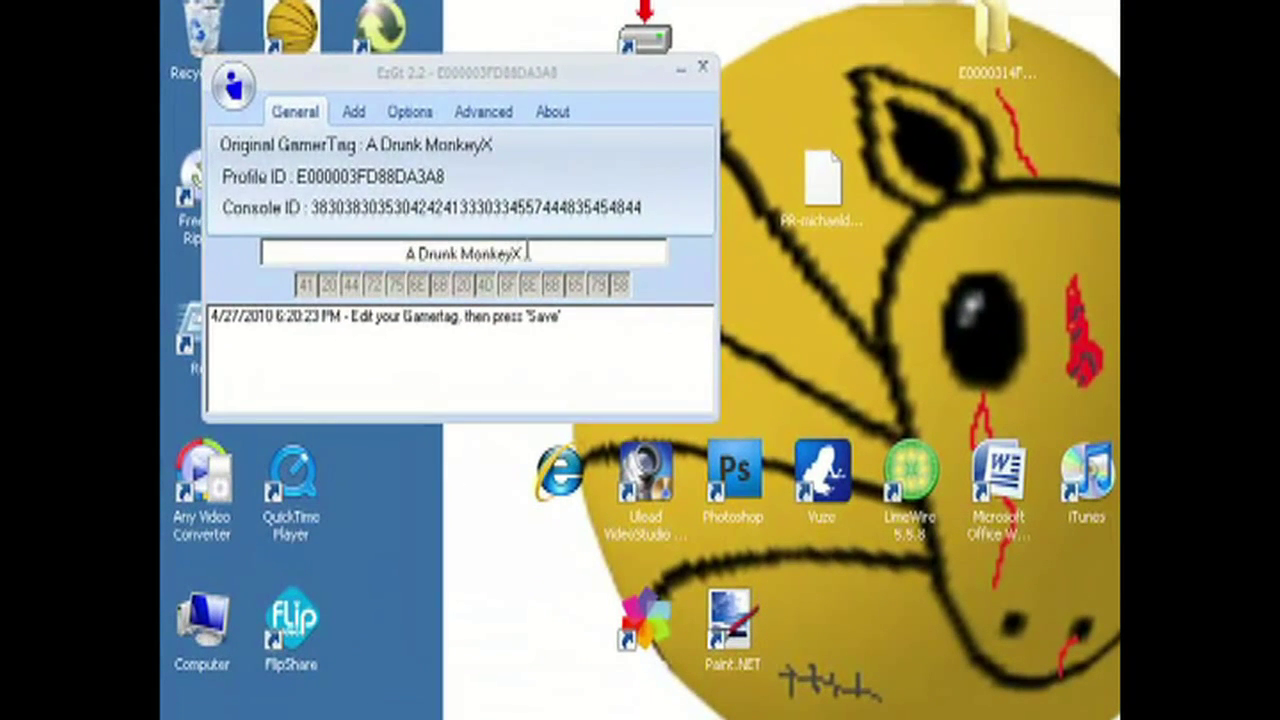
Erase the existing gamertag and insert the first two controller-button symbols
drag(528, 254, 165, 303)
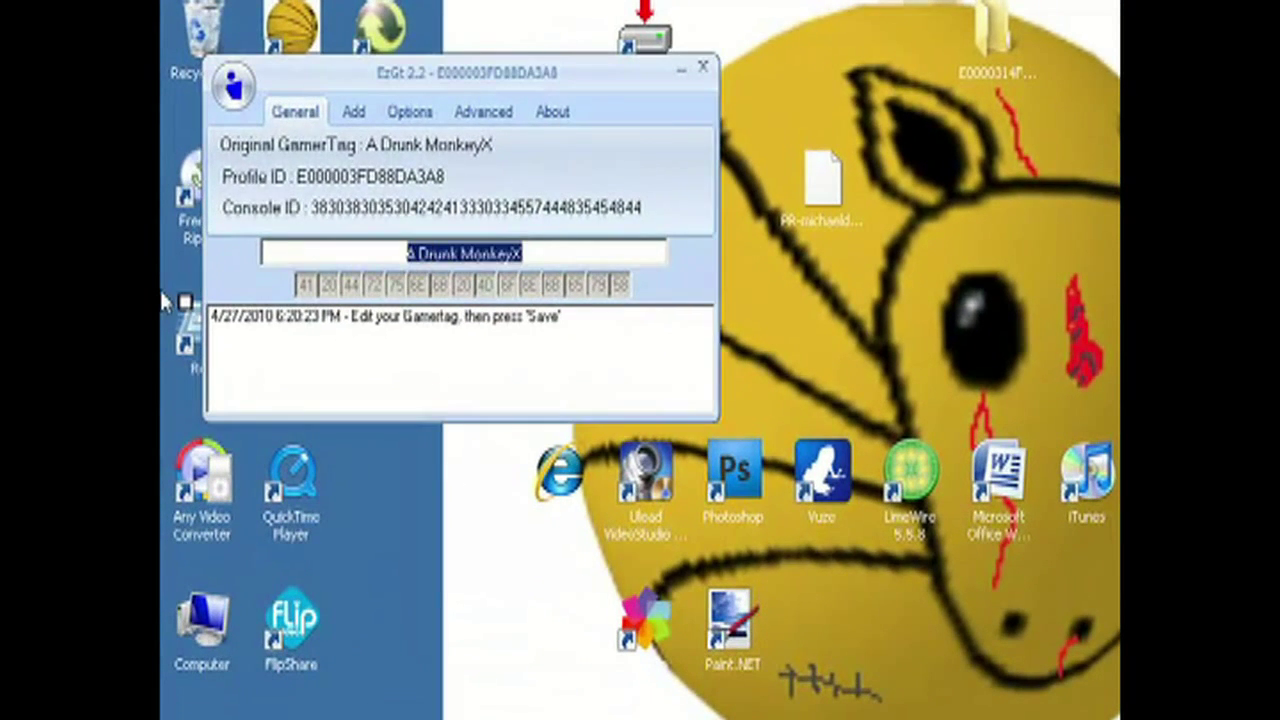
key(BackSpace)
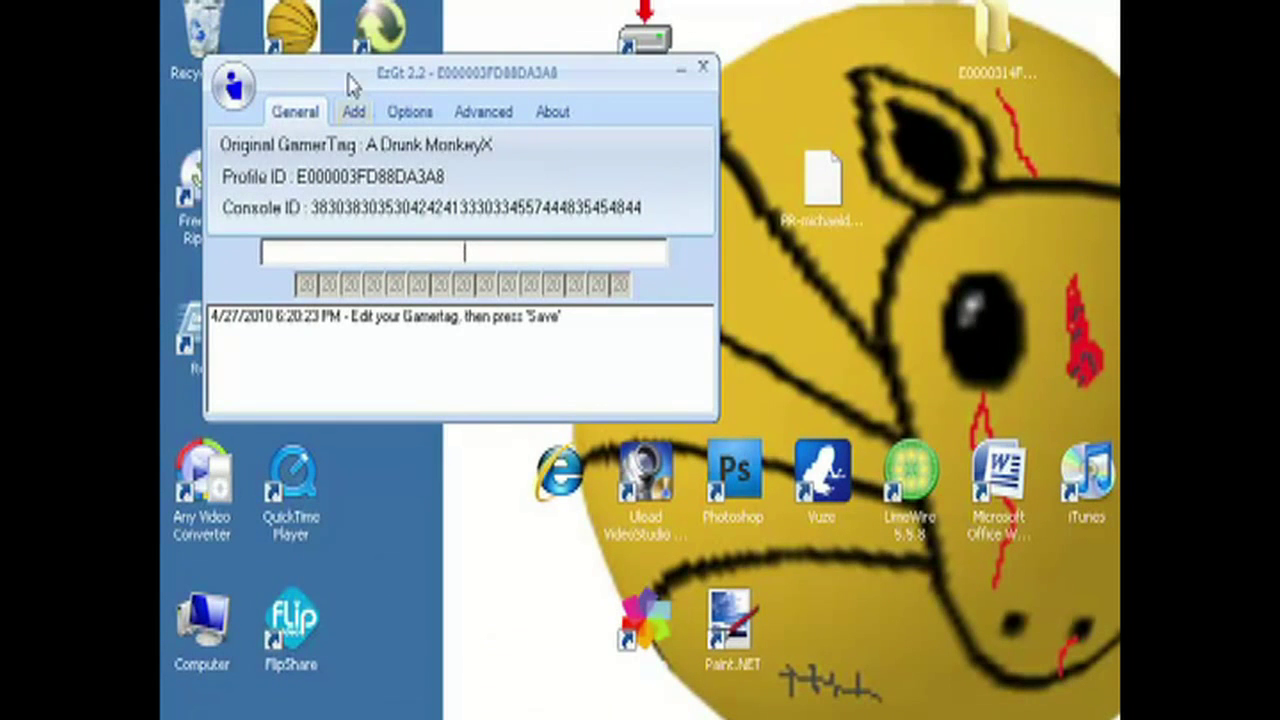
click(356, 112)
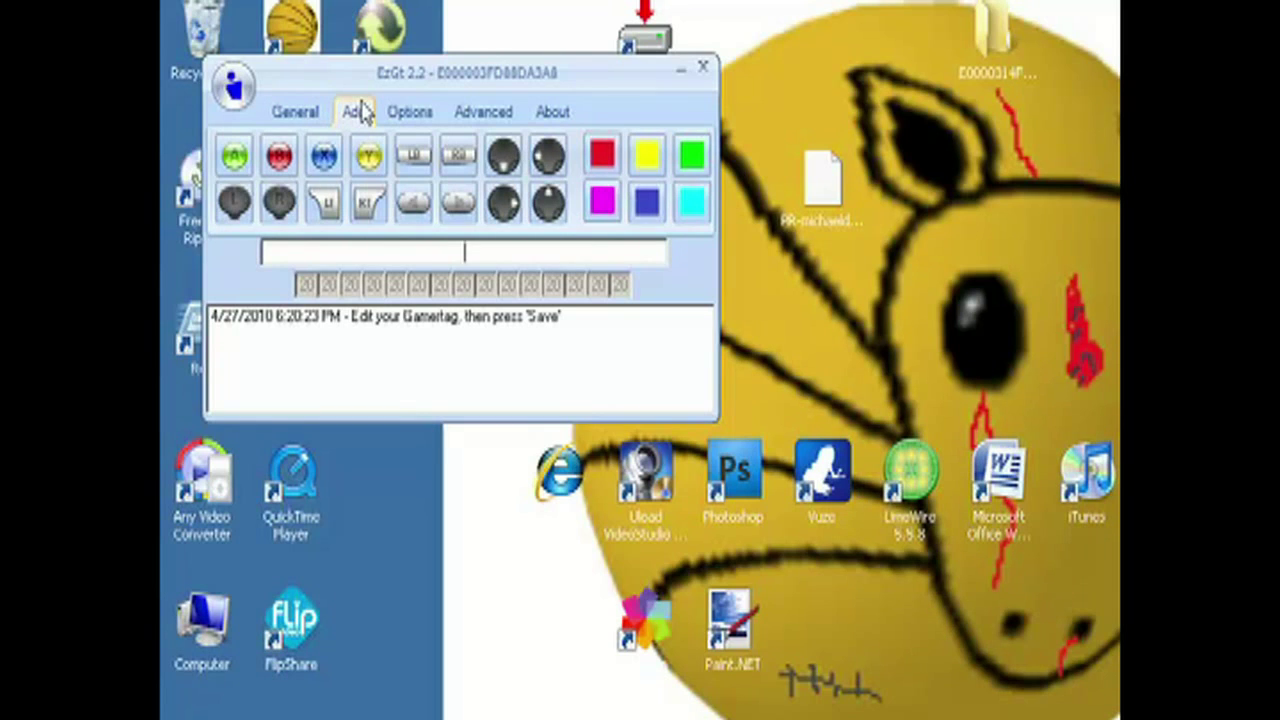
click(240, 160)
click(367, 160)
Append a long run of alternating controller-button symbols to complete the gamertag
click(238, 210)
click(266, 208)
click(238, 210)
click(266, 208)
click(238, 210)
click(266, 208)
click(240, 208)
click(274, 206)
click(244, 207)
click(274, 206)
click(240, 208)
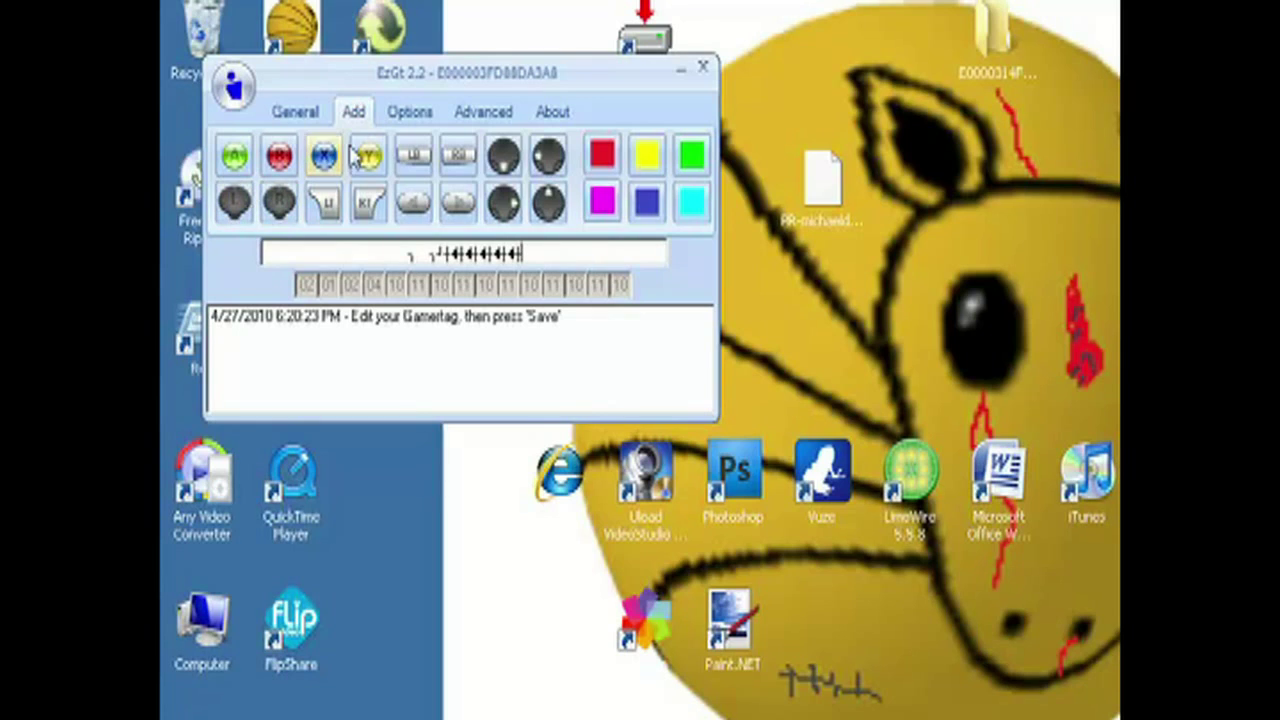
click(409, 127)
click(553, 190)
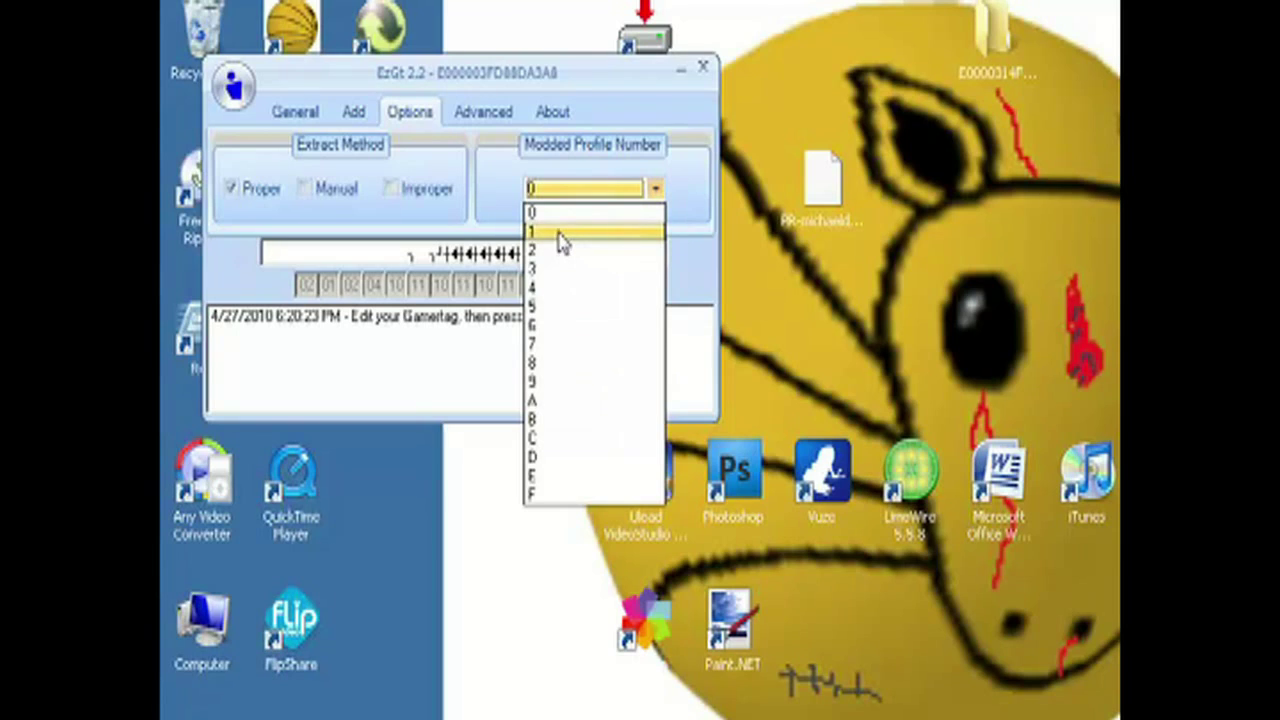
Set the Modded Profile Number to B
click(584, 404)
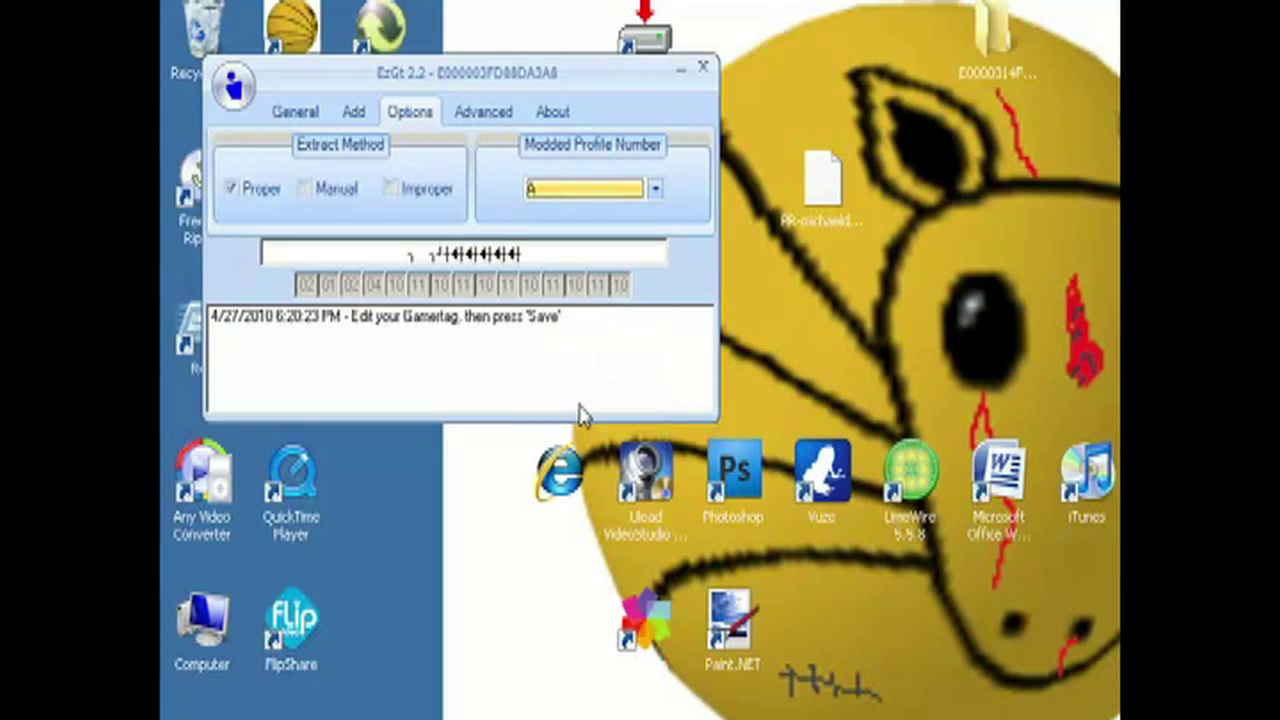
click(585, 192)
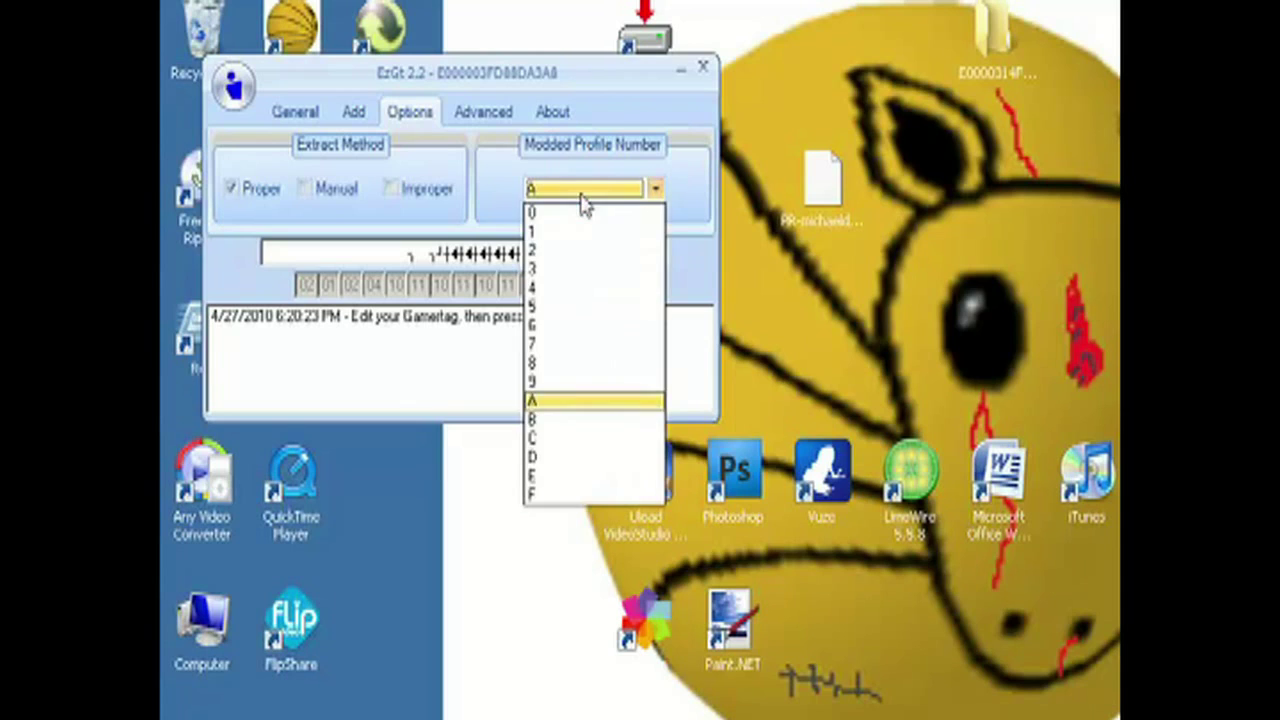
click(577, 421)
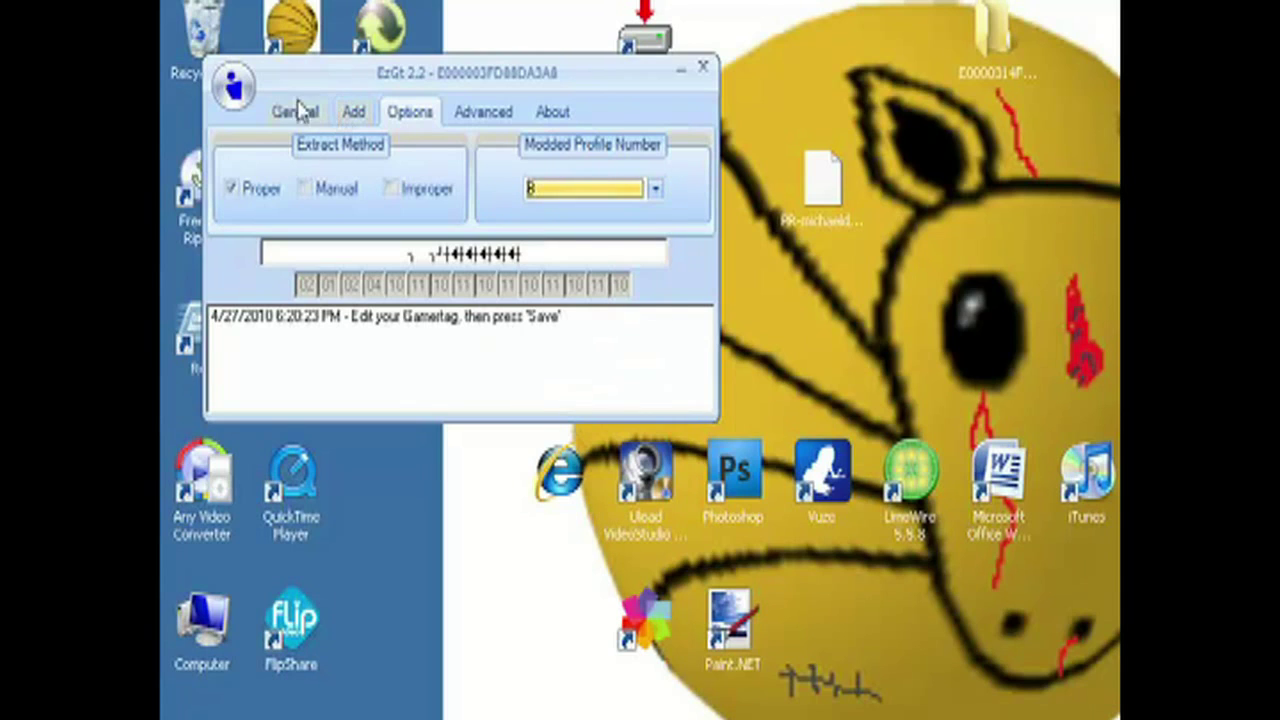
Save the modded profile into the Modded gamertags folder
click(238, 88)
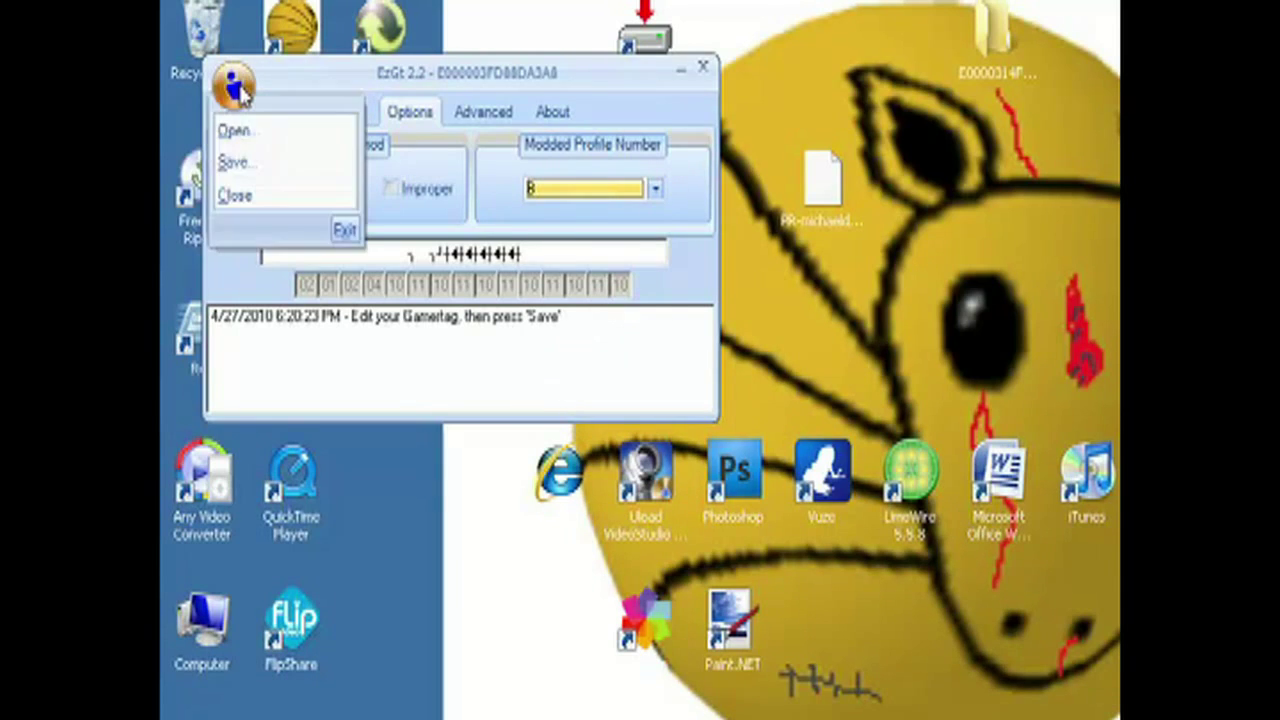
click(250, 166)
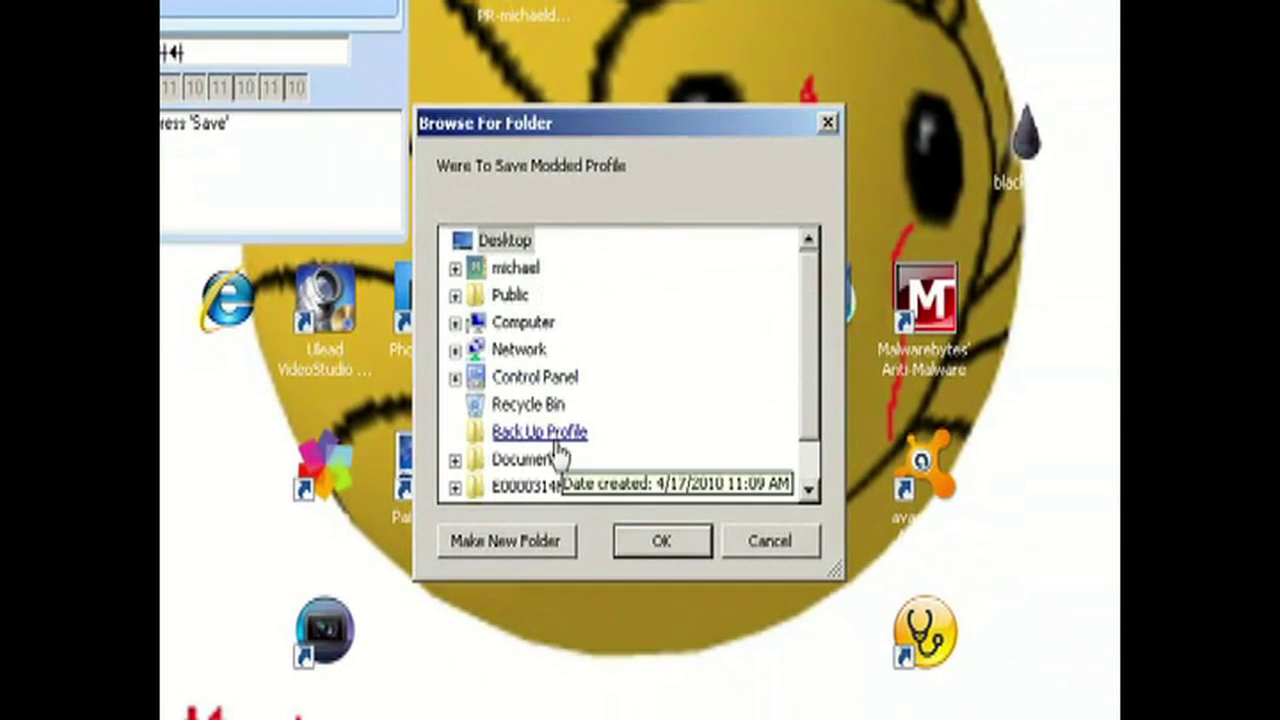
scroll(817, 390, down, 1)
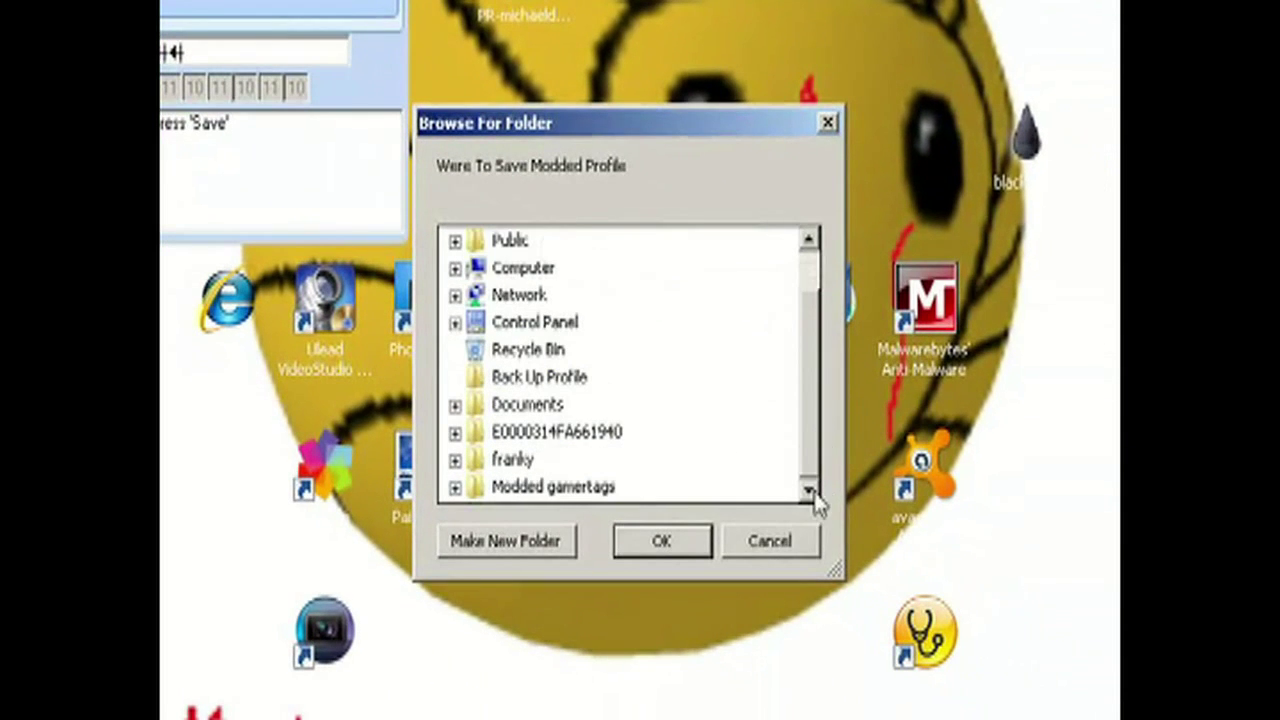
click(550, 488)
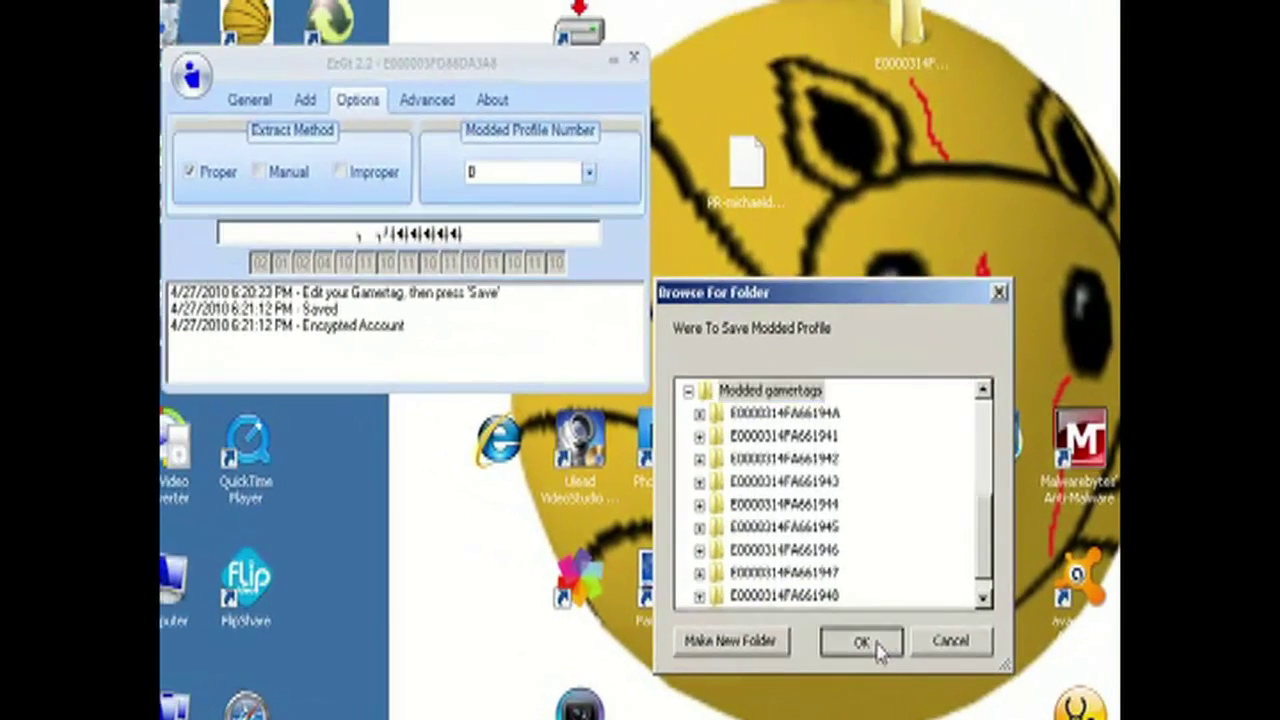
click(862, 643)
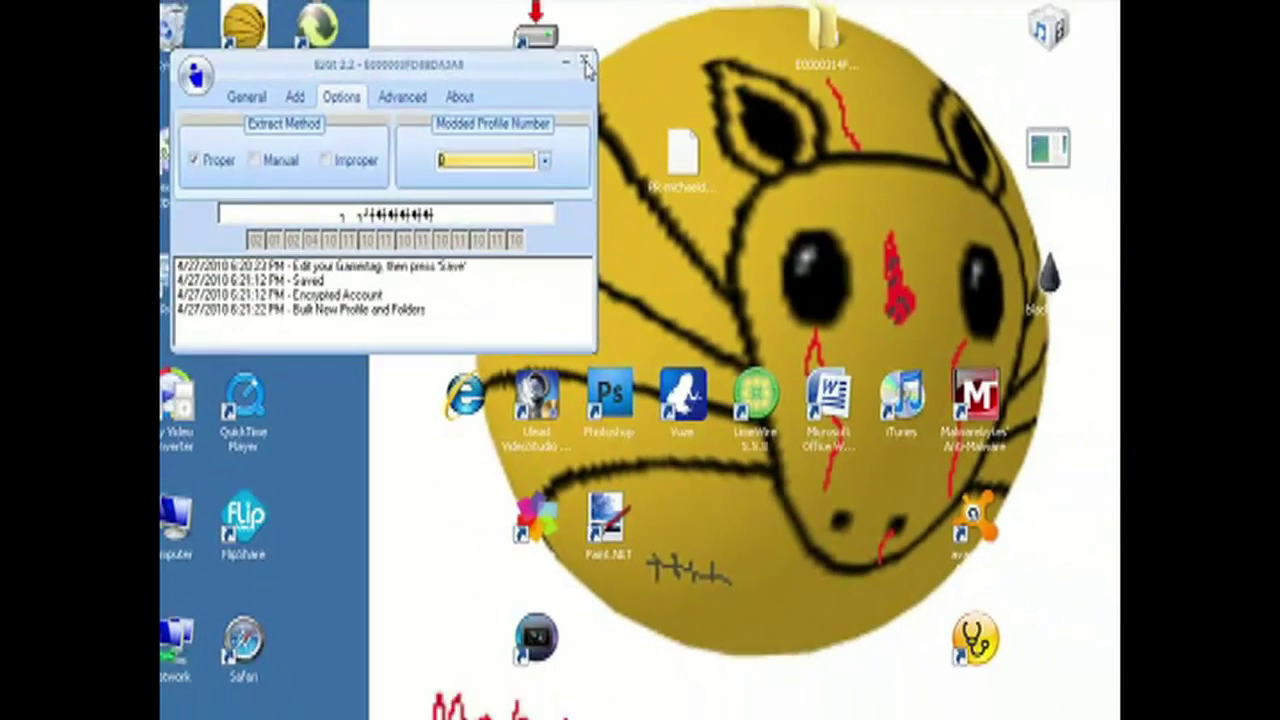
Close EzGt, restore Modio, and browse to Modded gamertags > new profile > FFFE07D1 > 00010000
click(635, 57)
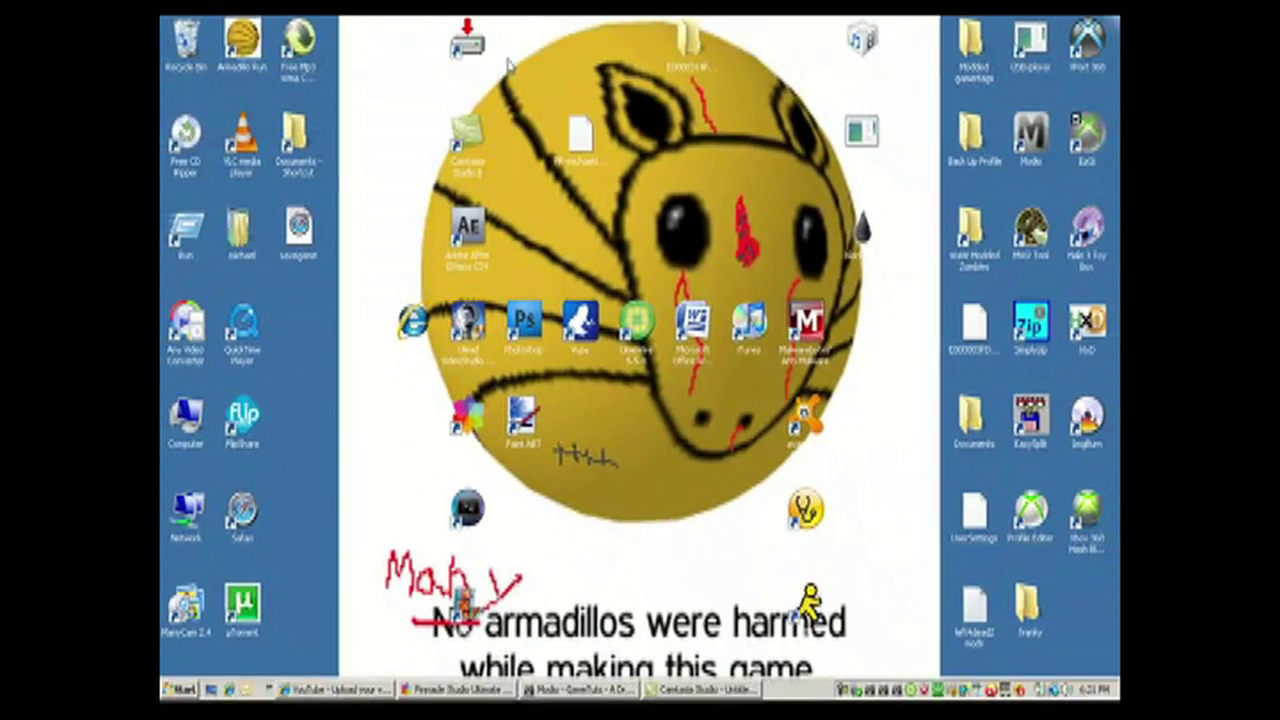
click(600, 689)
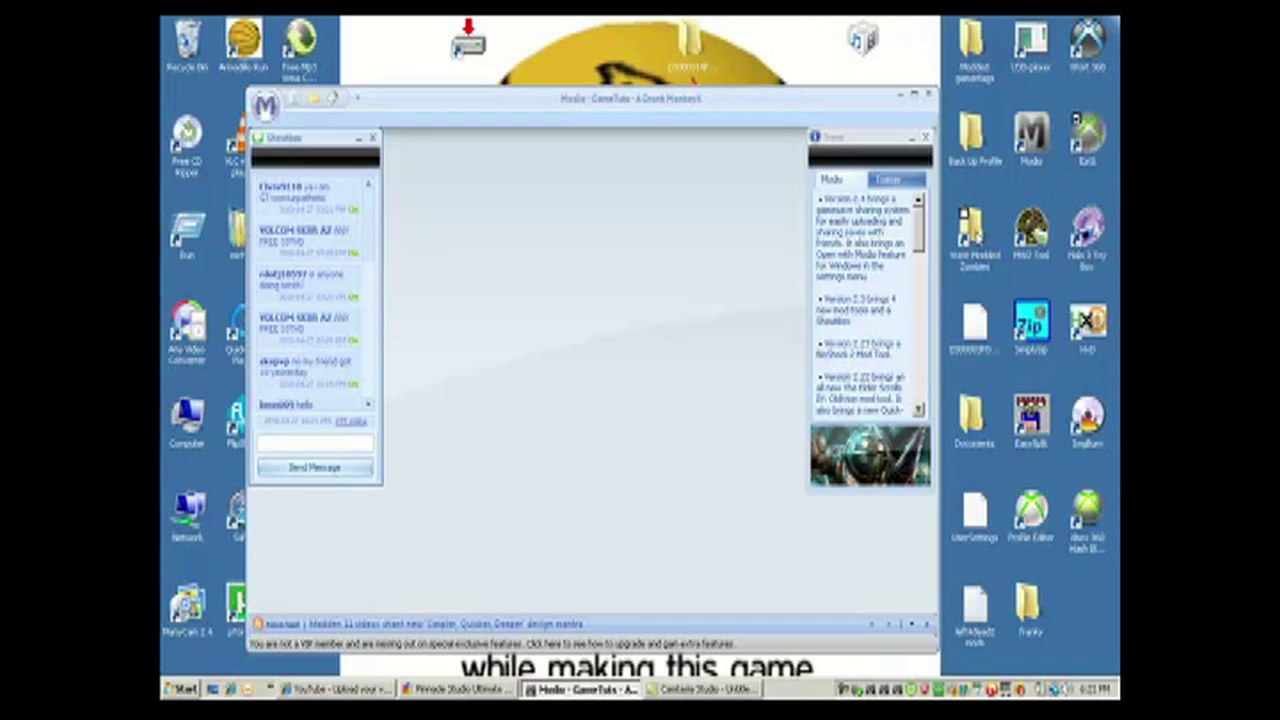
double_click(970, 42)
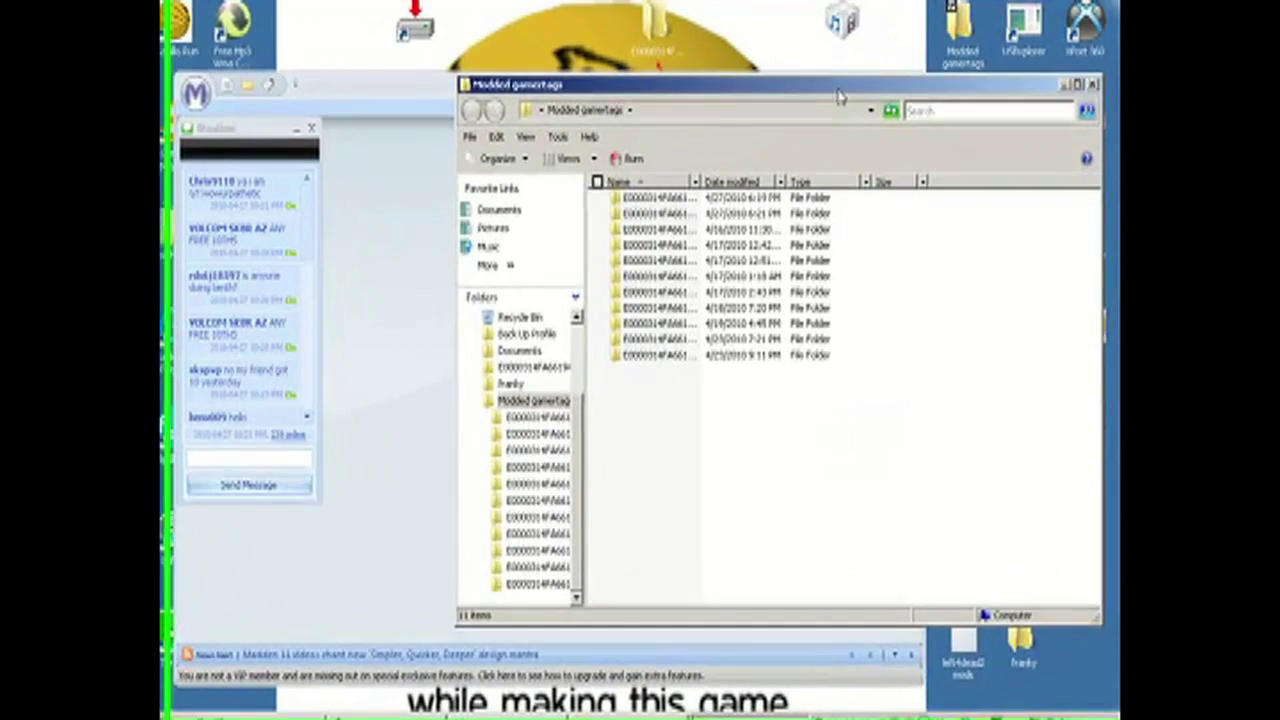
double_click(698, 195)
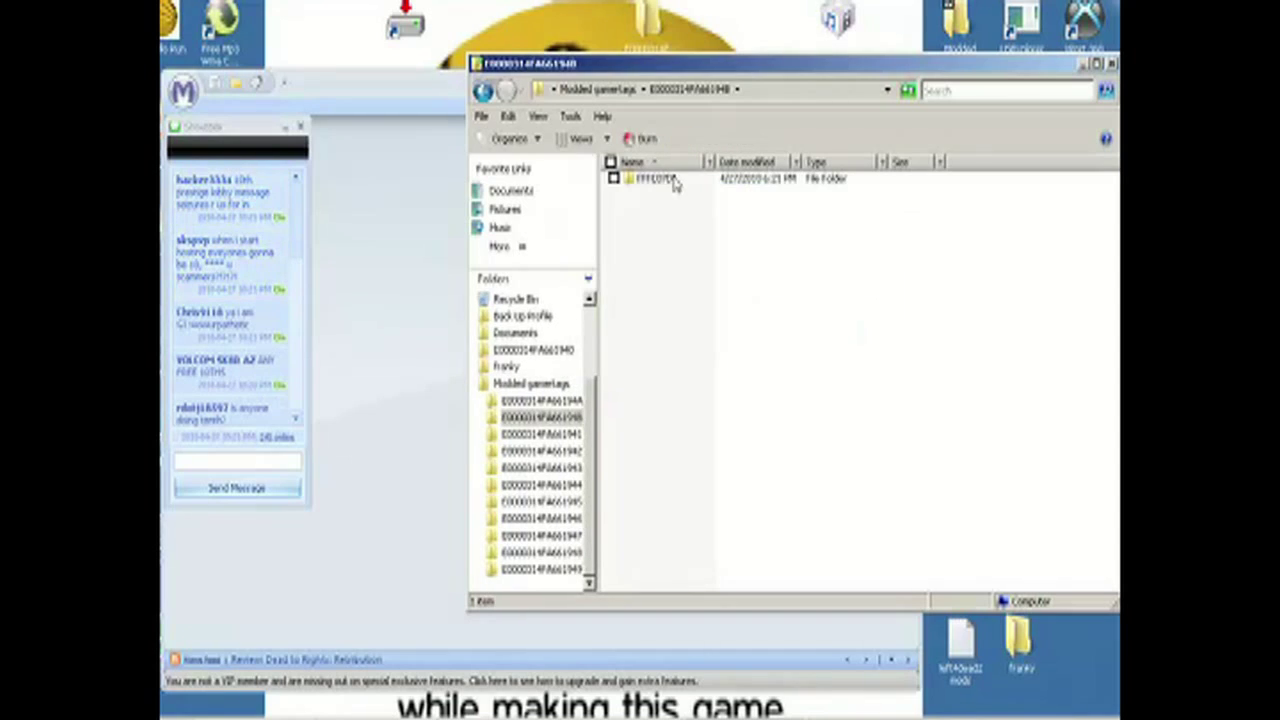
double_click(672, 180)
double_click(660, 179)
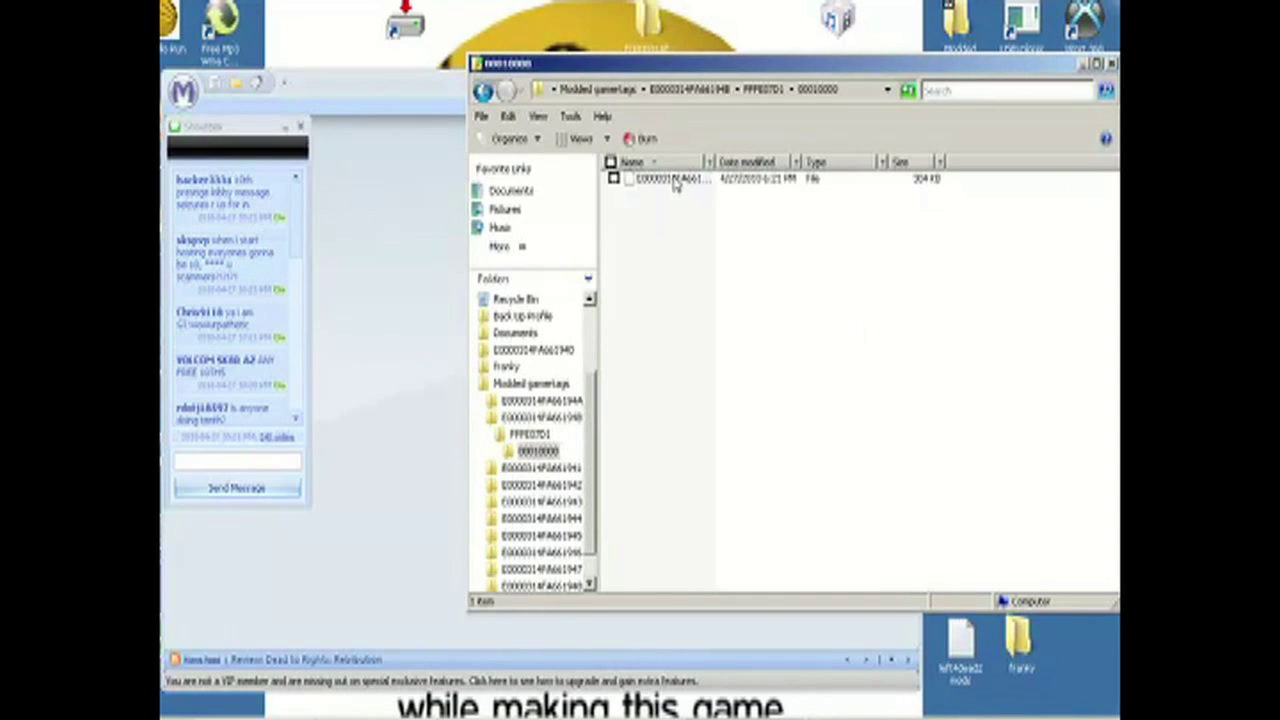
Drag the modded profile file onto Modio and close the file browser
drag(669, 188, 380, 240)
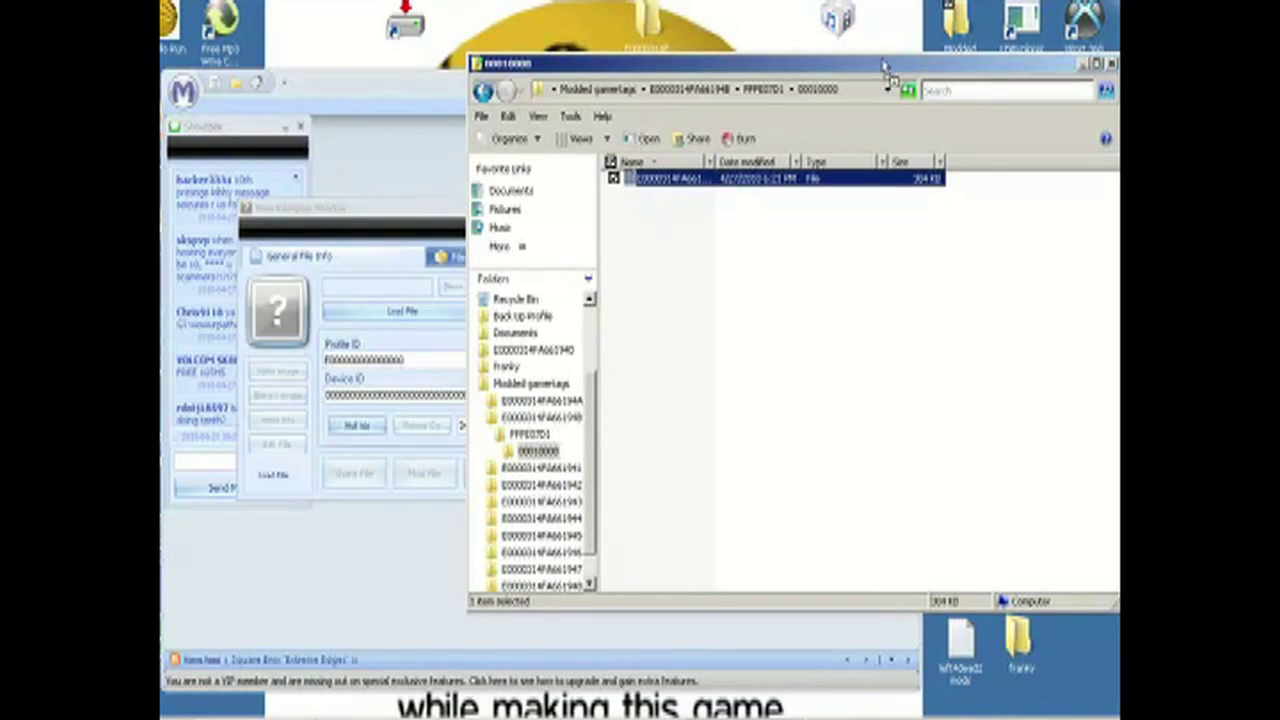
drag(932, 65, 912, 68)
click(1091, 66)
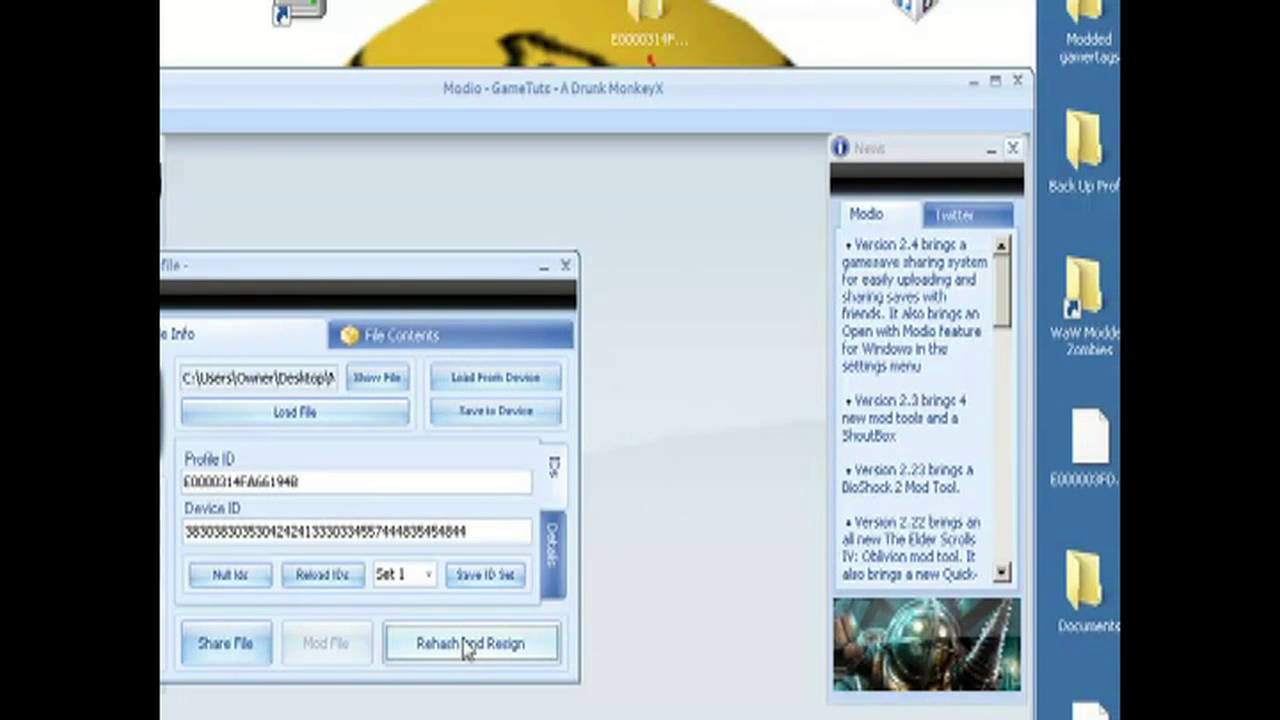
click(565, 267)
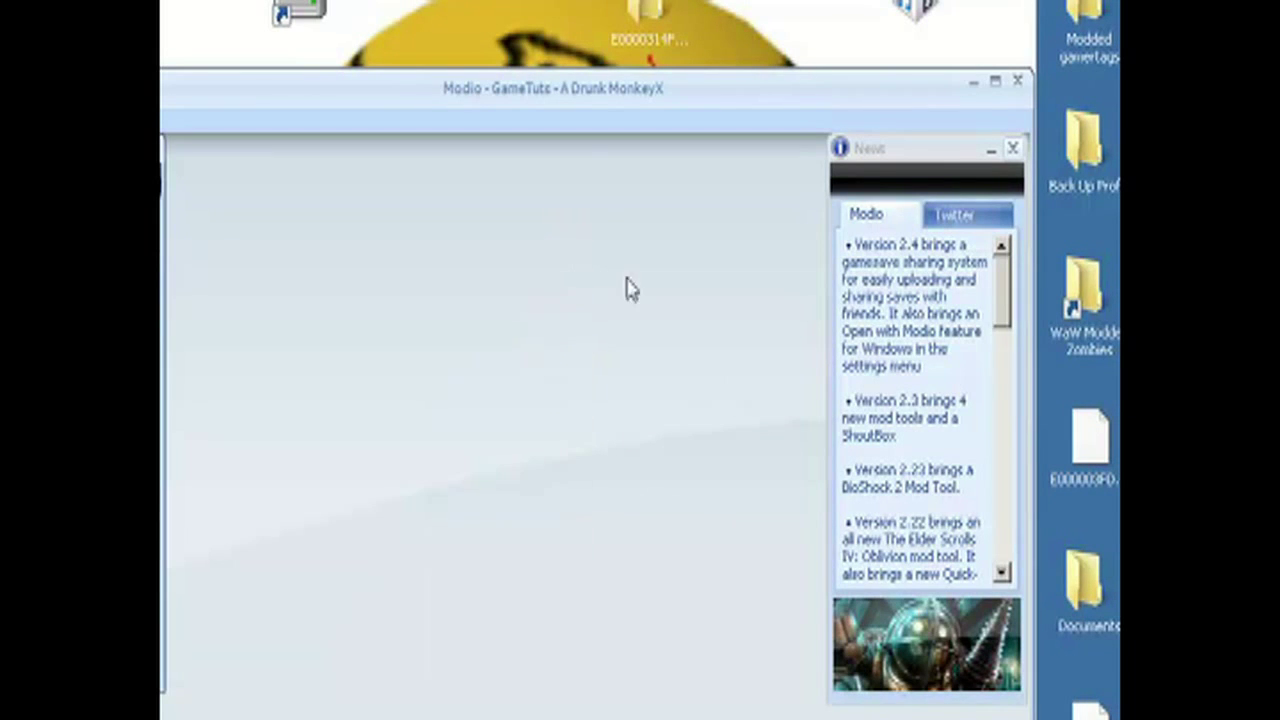
click(975, 85)
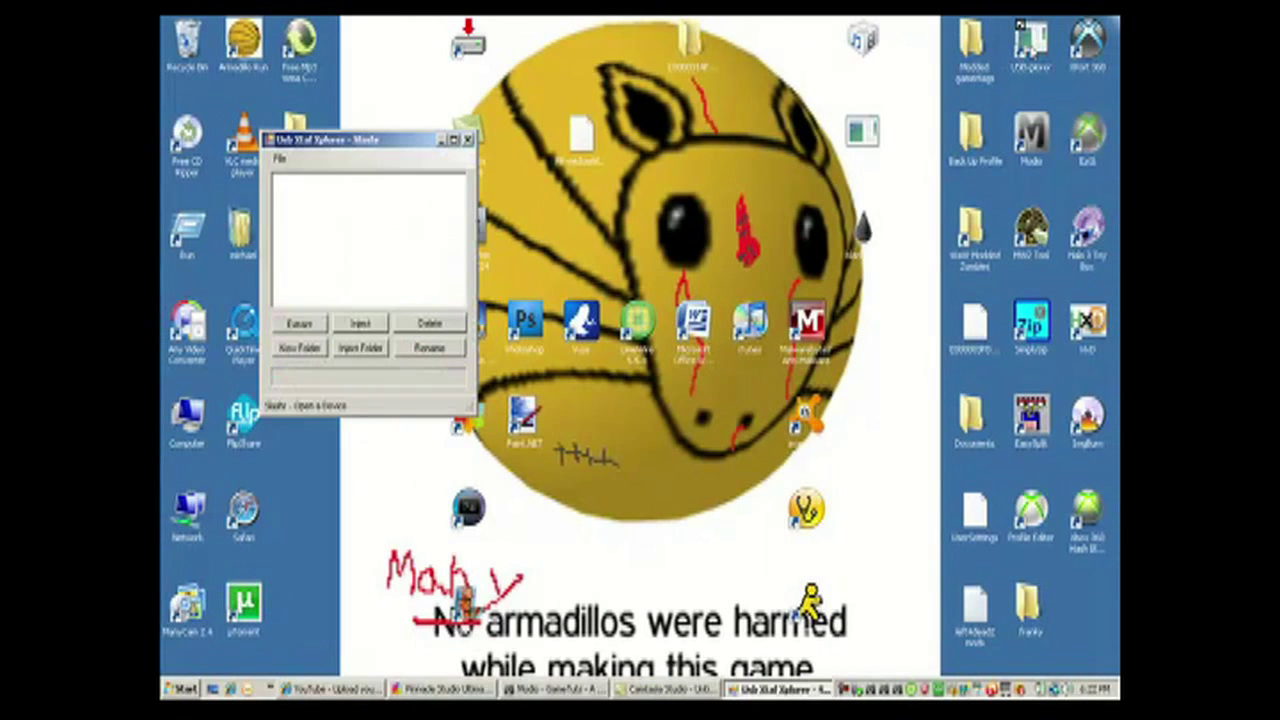
click(283, 160)
click(297, 177)
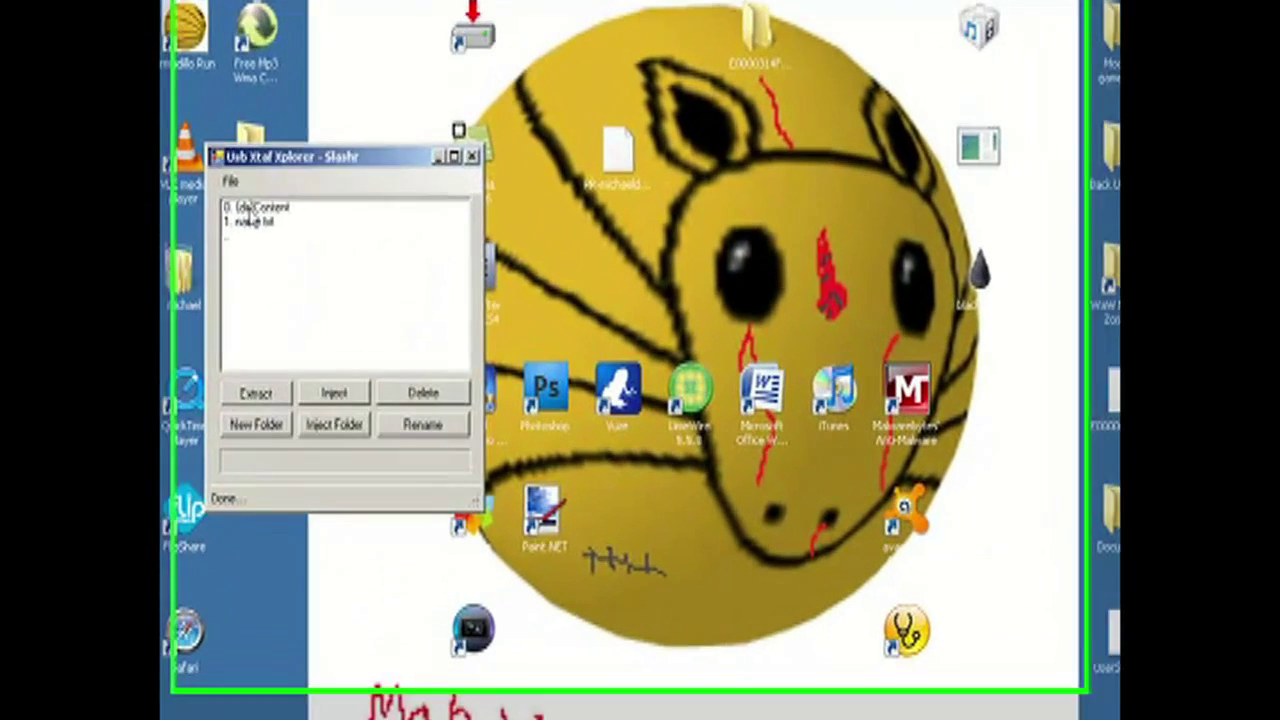
double_click(296, 181)
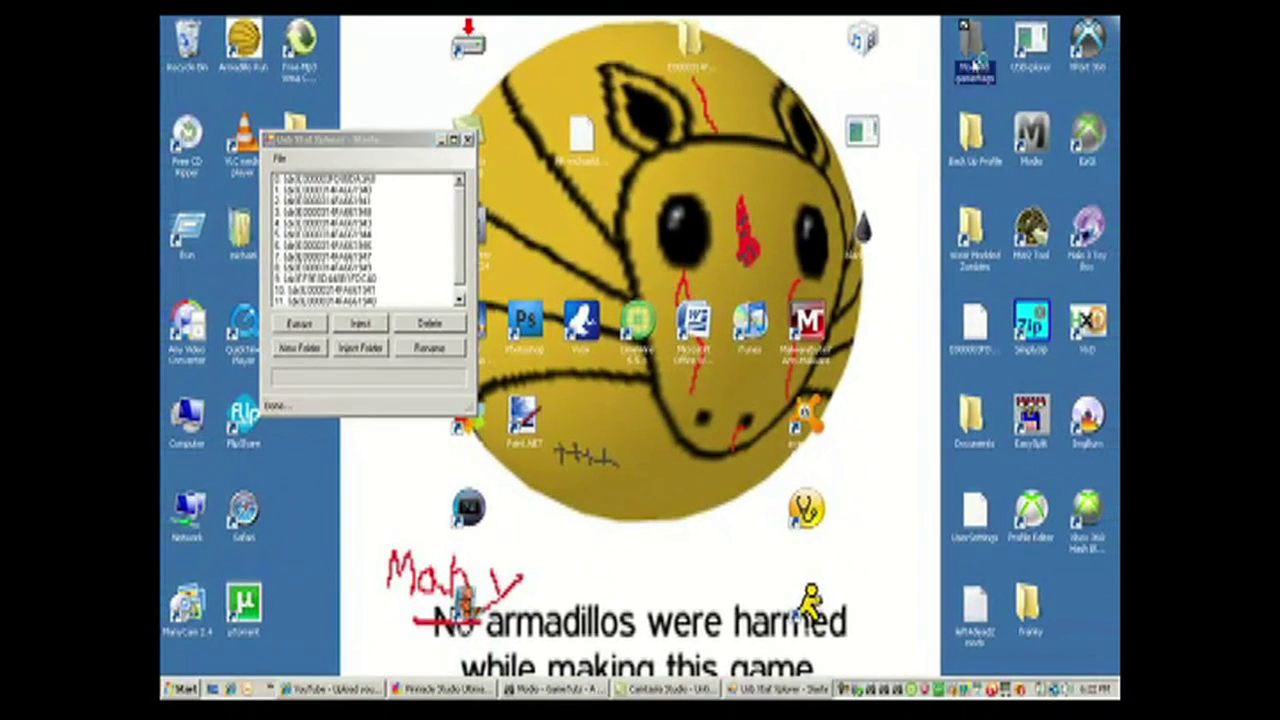
Drag the modded profile folder from Modded gamertags into the USB Content list
double_click(973, 55)
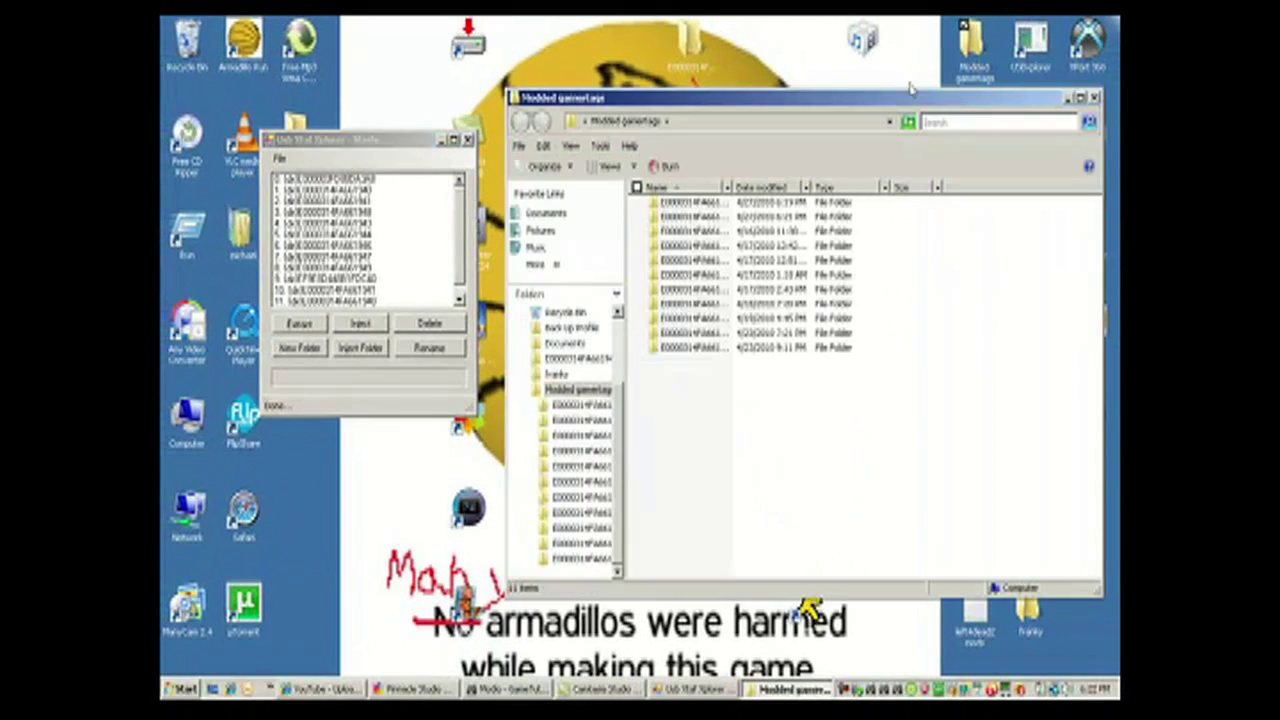
drag(903, 100, 953, 55)
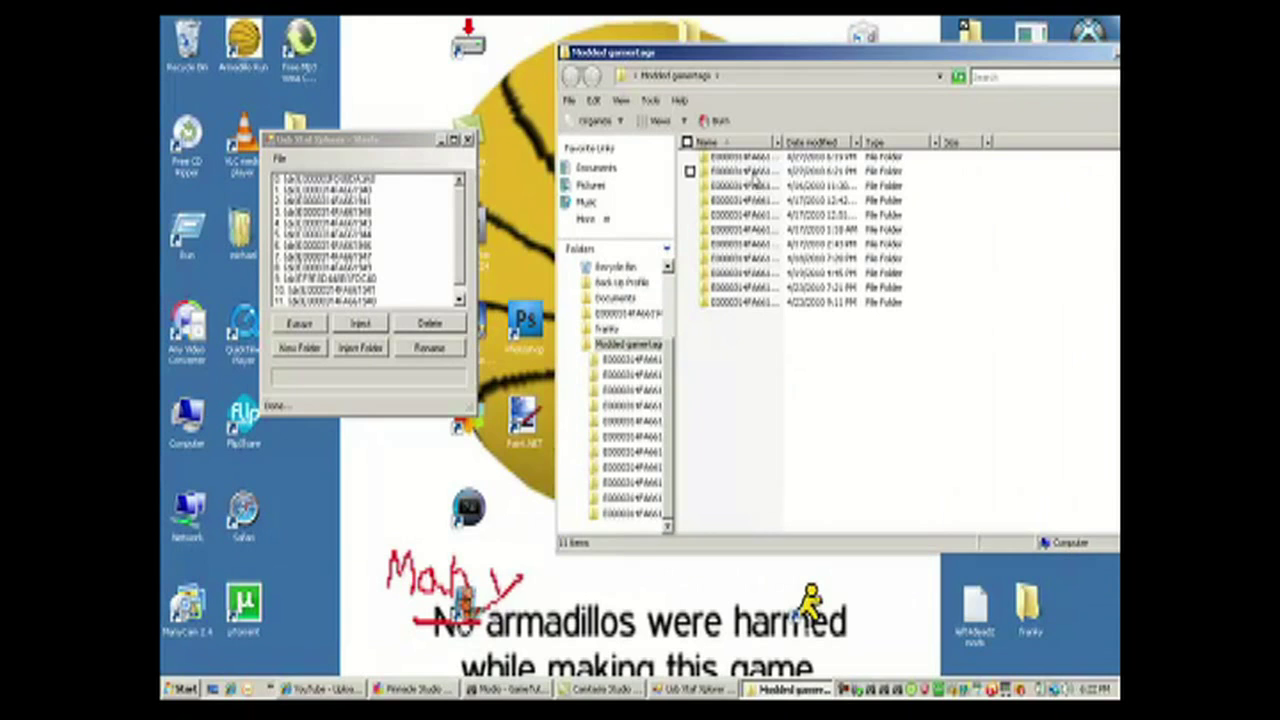
drag(755, 174, 518, 240)
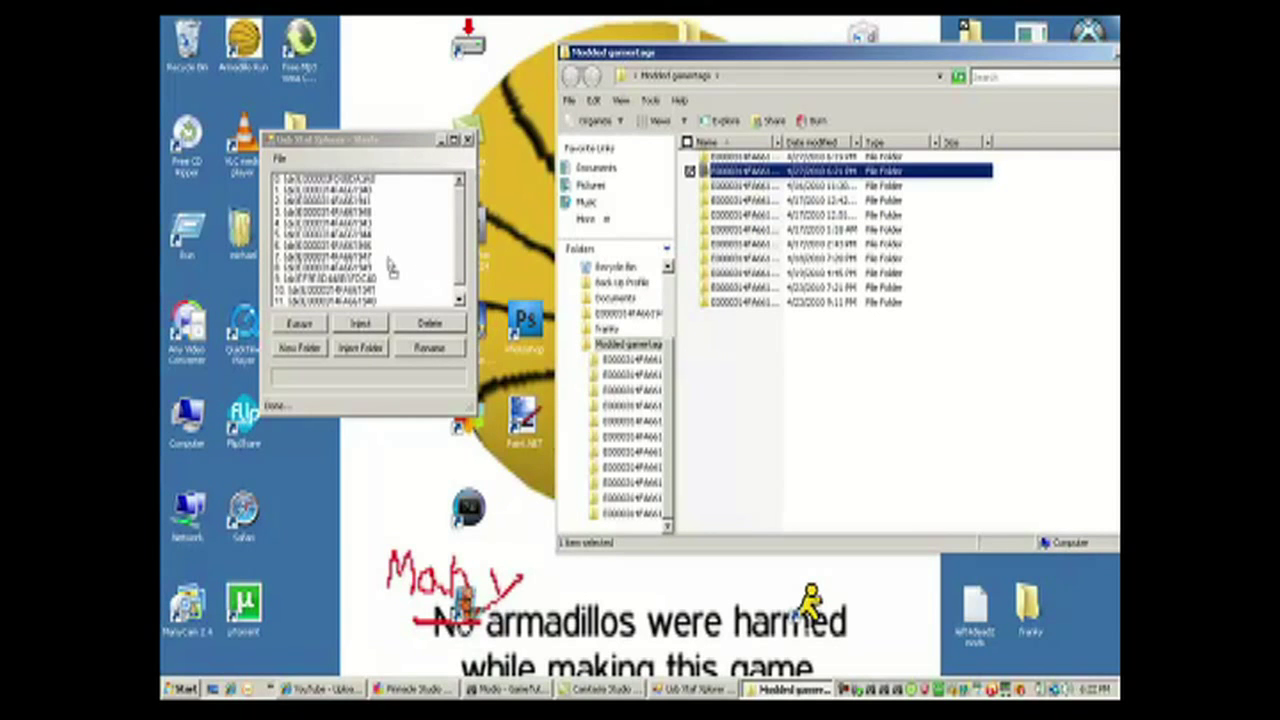
drag(391, 268, 390, 265)
click(465, 284)
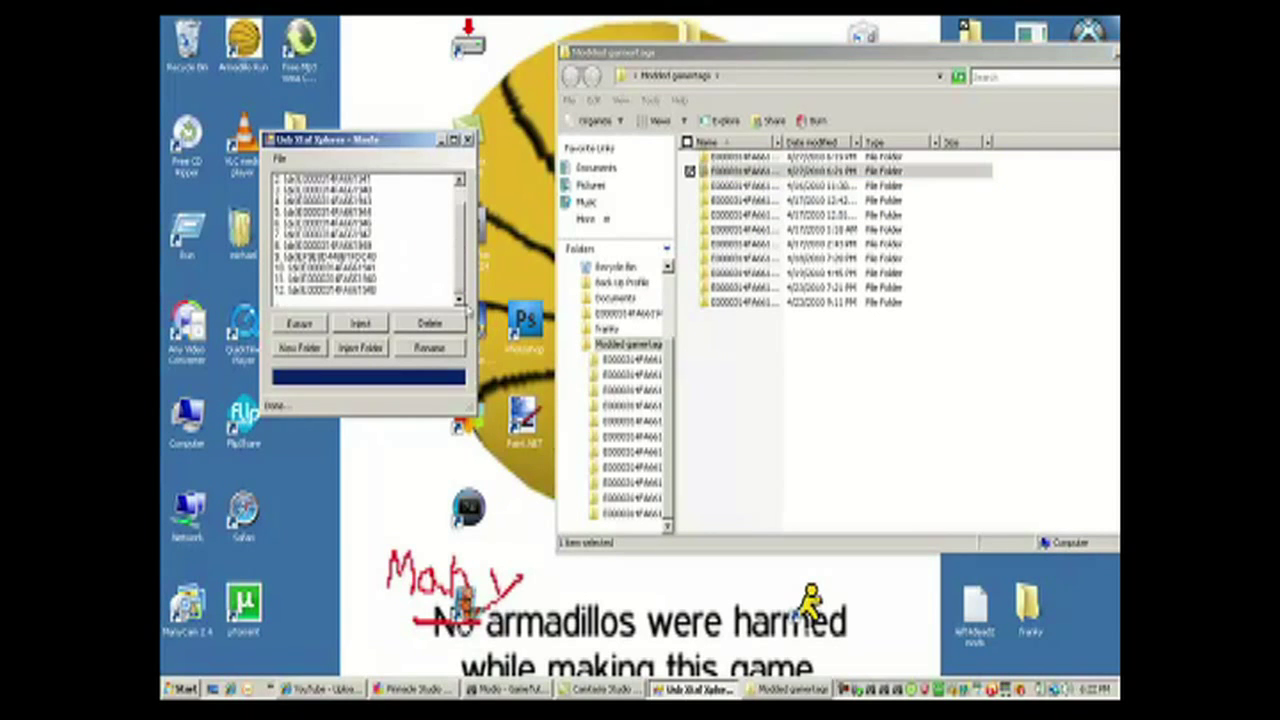
click(805, 52)
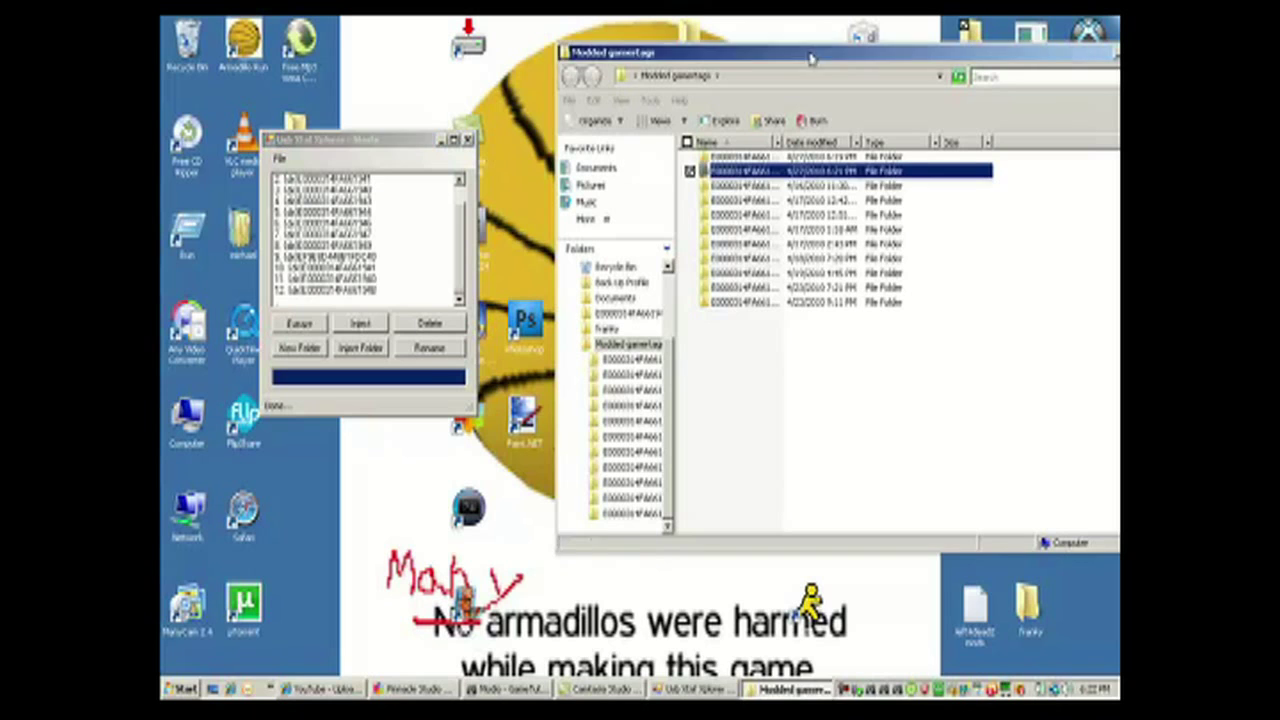
drag(810, 53, 787, 74)
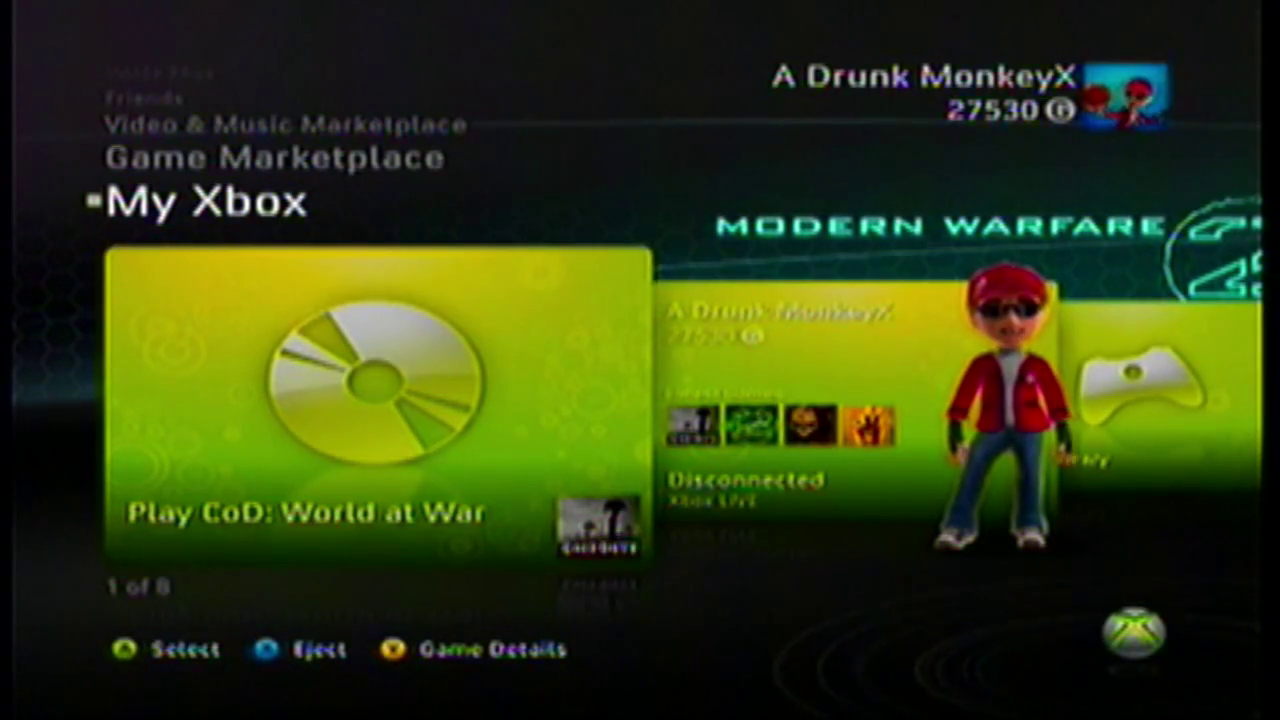
Open the Gamer Profiles on the USB MODDER drive via System Settings > Memory
key(Right)
key(Right)
key(Right)
key(Right)
key(Right)
key(Right)
key(Right)
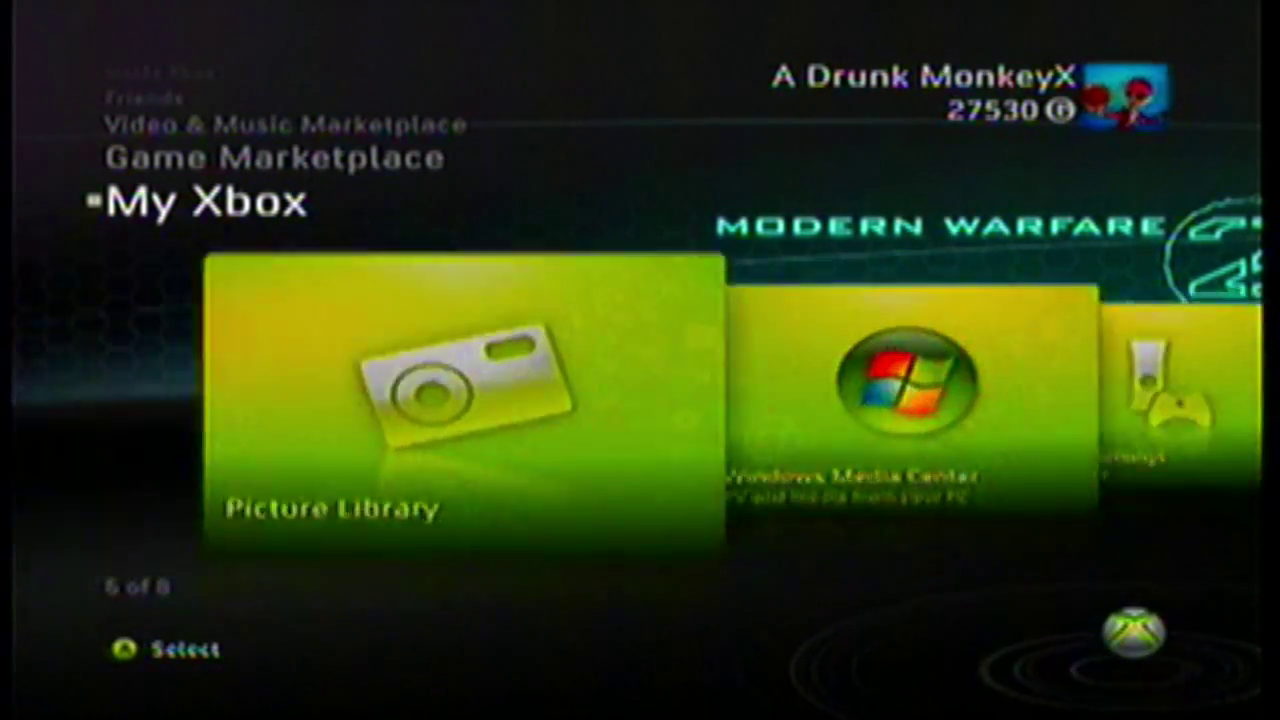
key(Return)
key(Down)
key(Down)
key(Return)
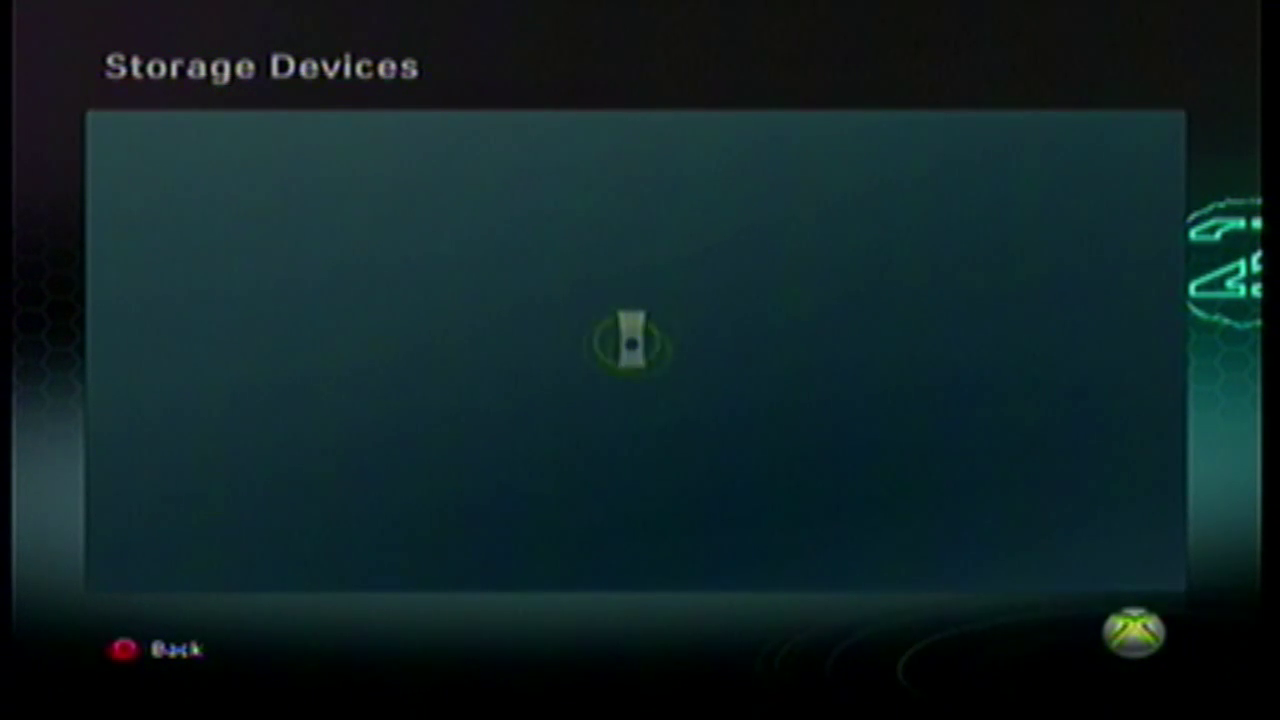
key(Down)
key(Down)
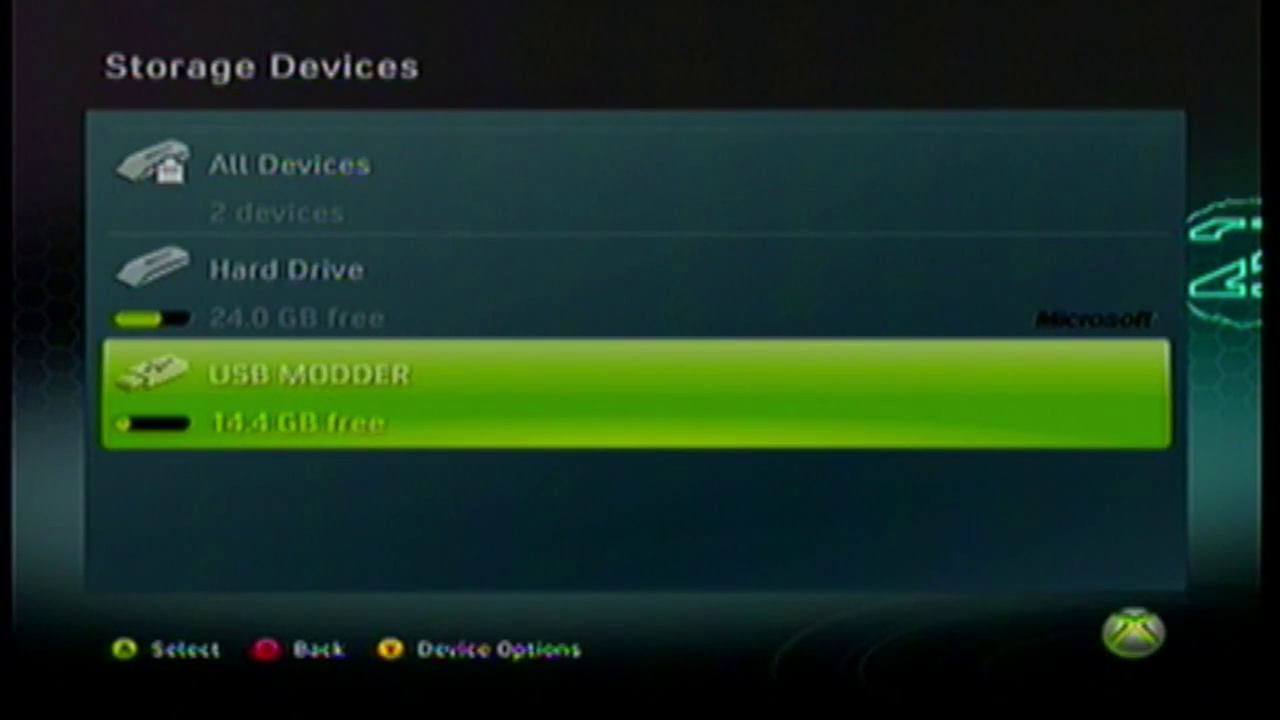
key(Return)
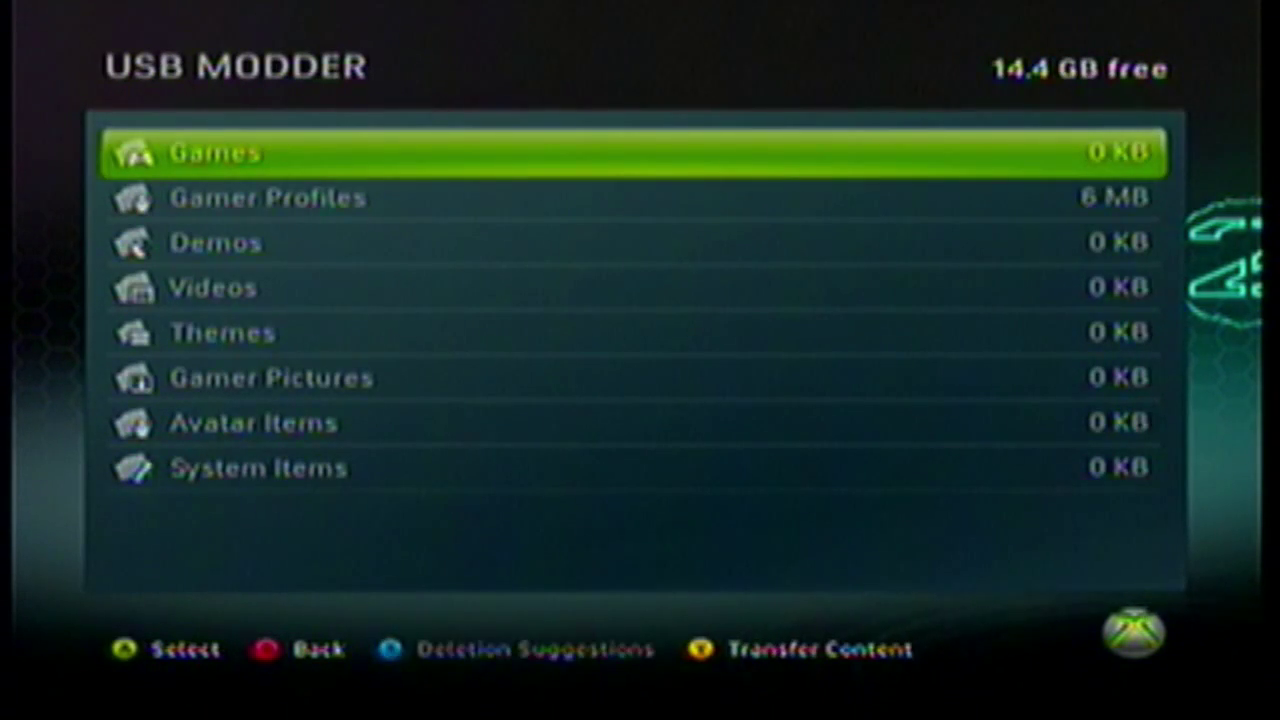
key(Down)
key(Return)
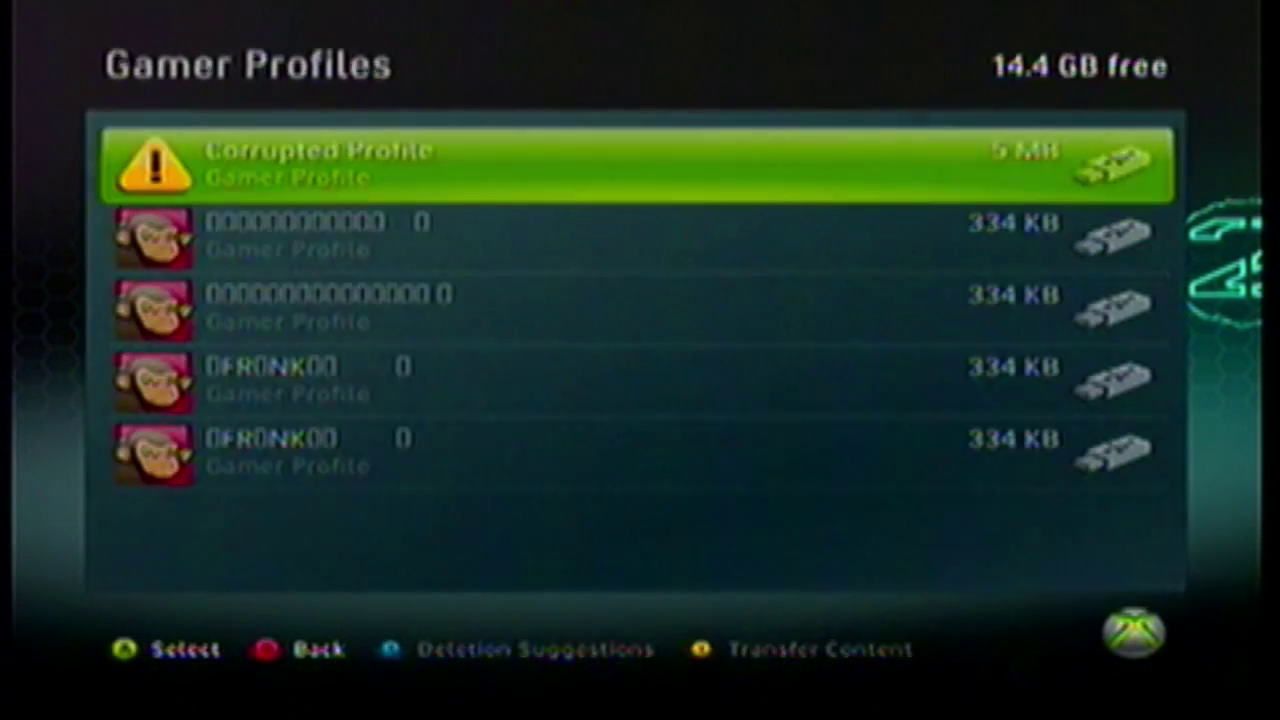
Sign out the Corrupted Profile and move it onto the Hard Drive
key(Down)
key(Up)
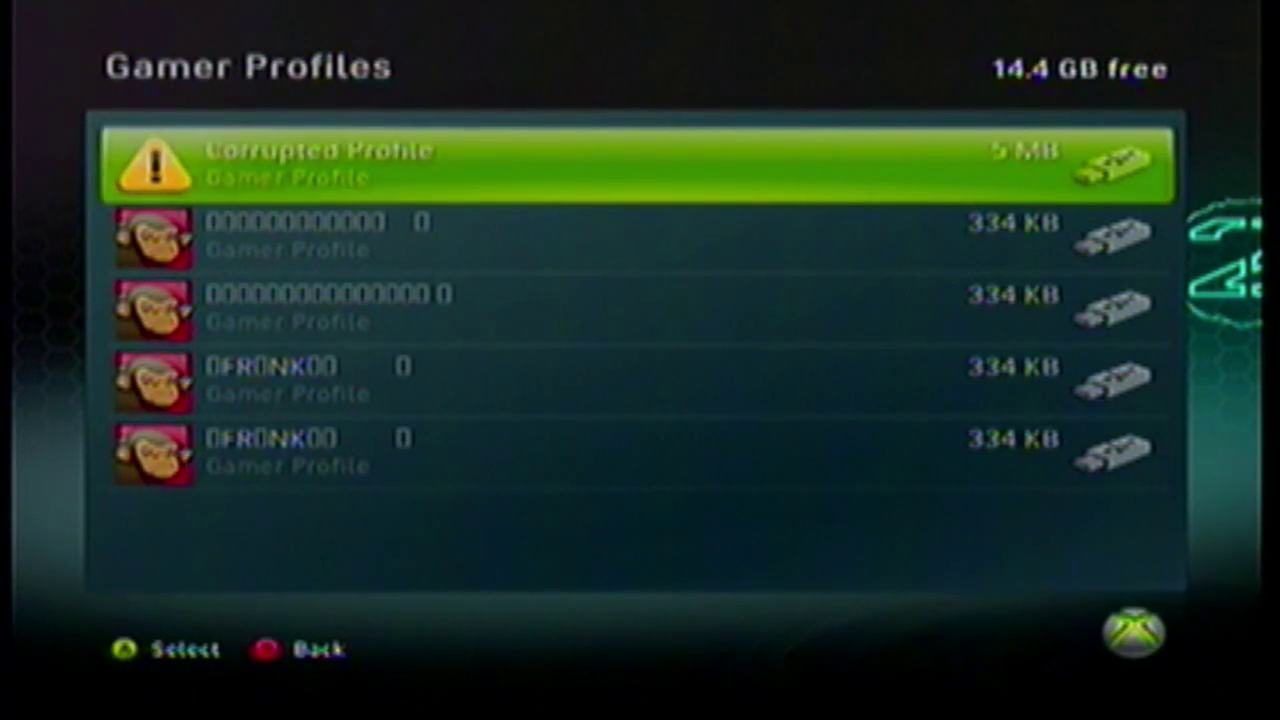
key(Return)
key(Return)
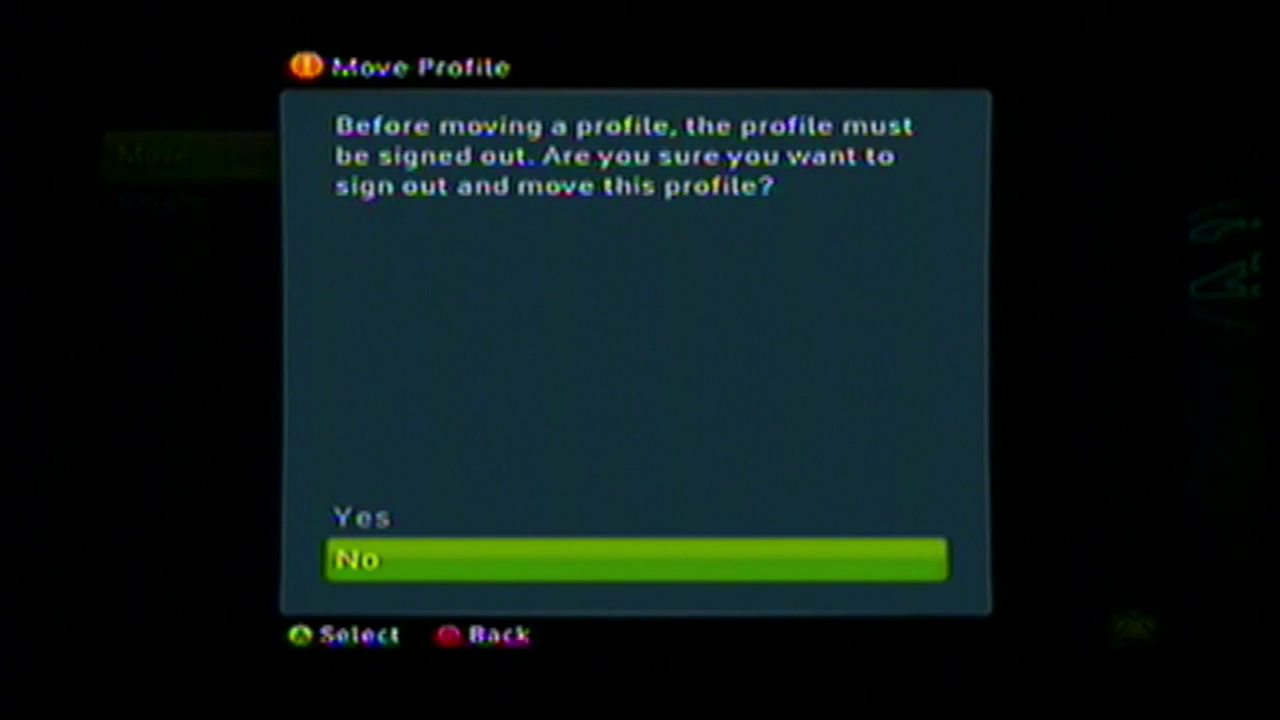
key(Up)
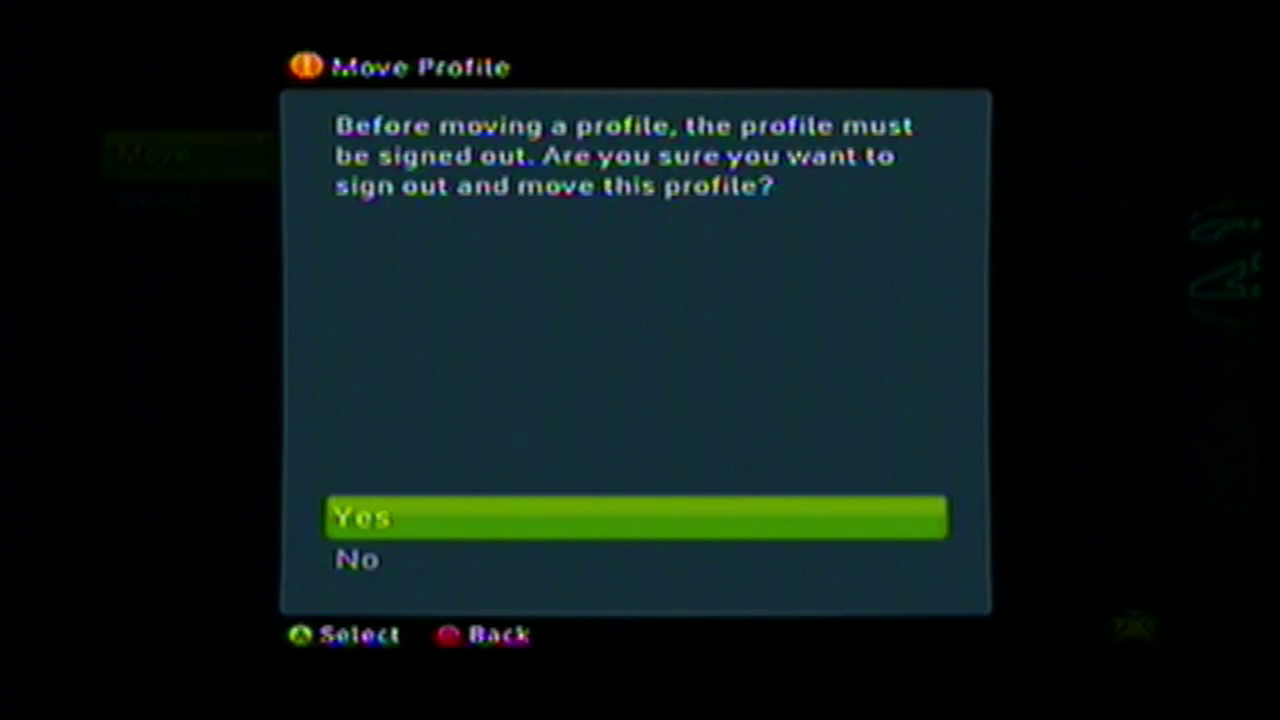
key(Return)
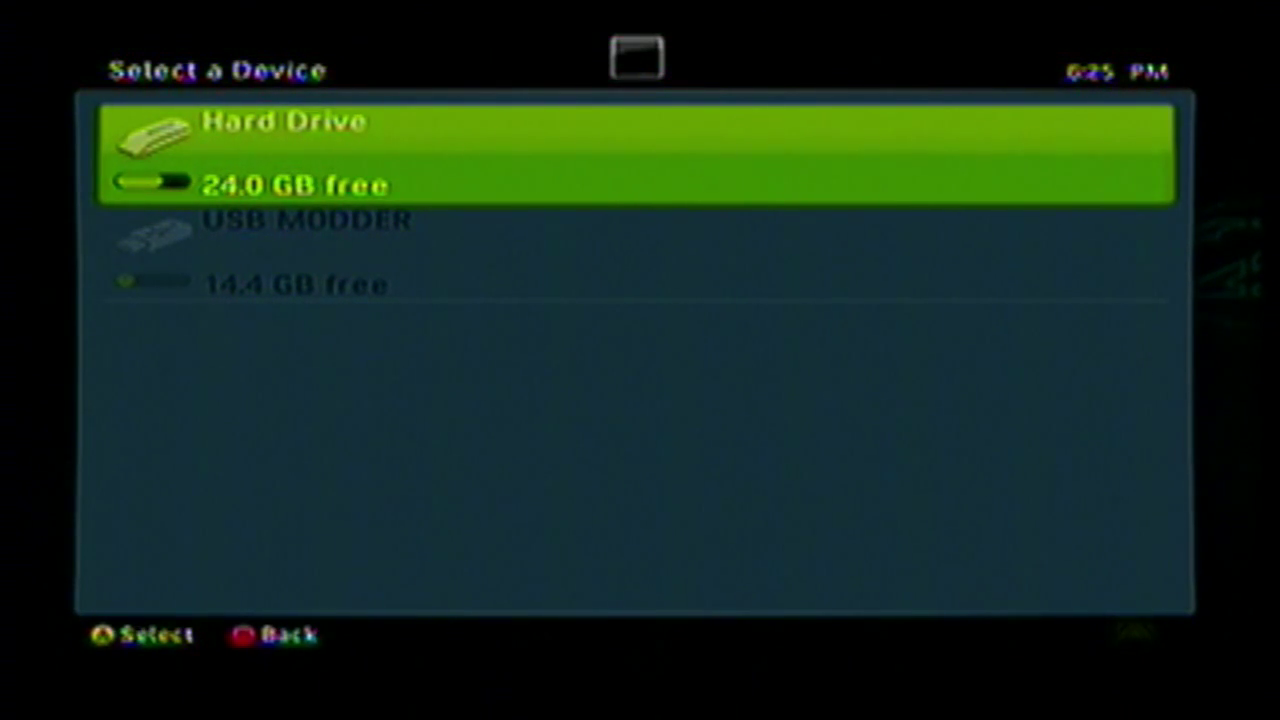
key(Return)
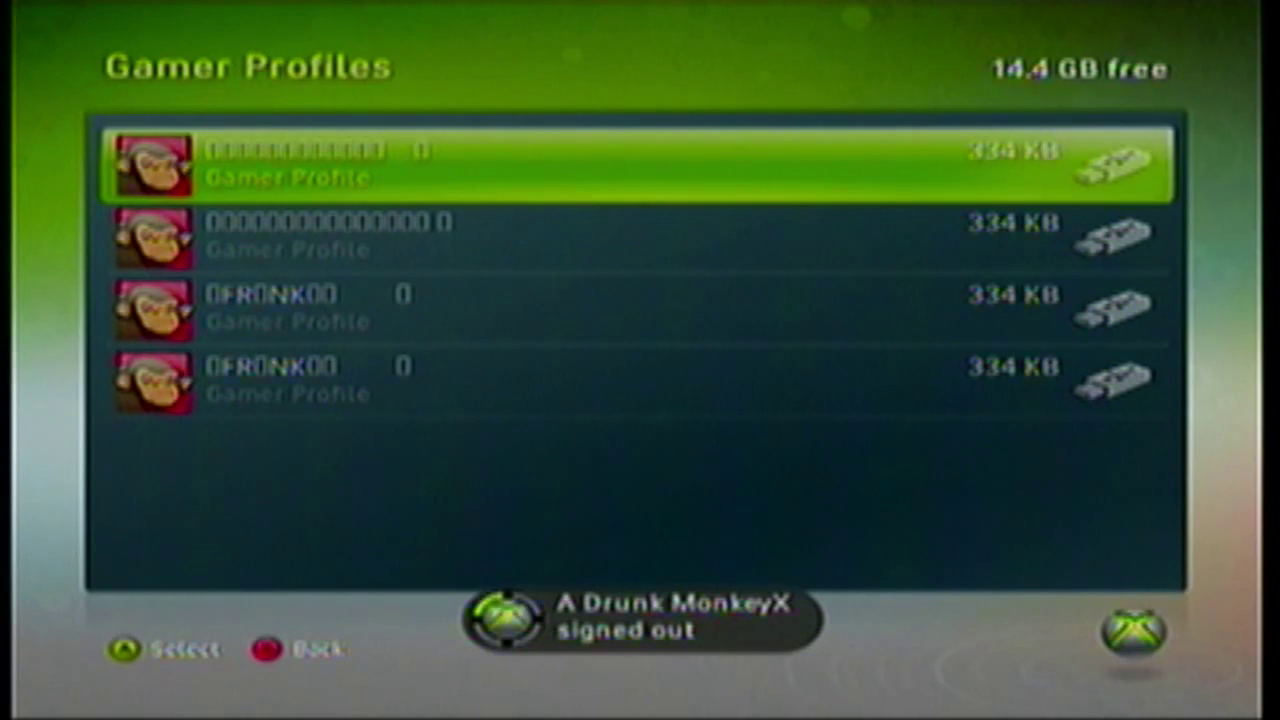
Sign in with the second profile, then move the first profile to the Hard Drive
key(Up)
key(Up)
key(Up)
key(Up)
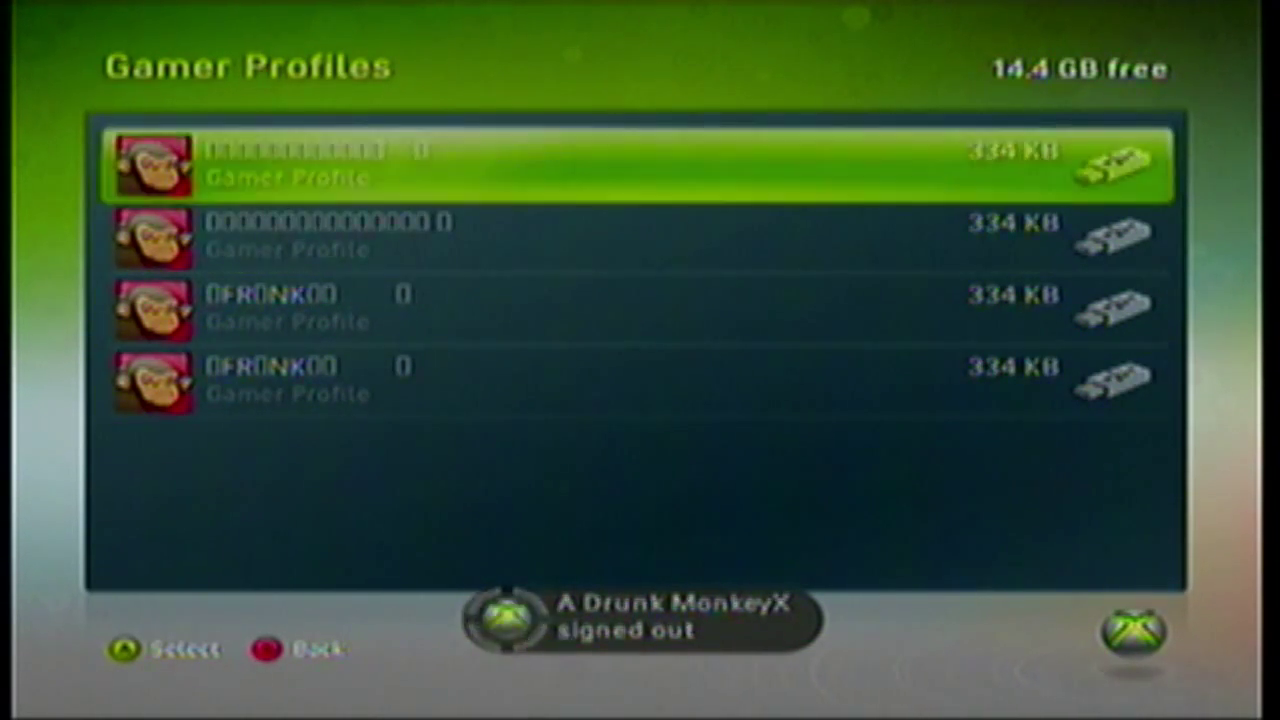
key(Down)
key(Return)
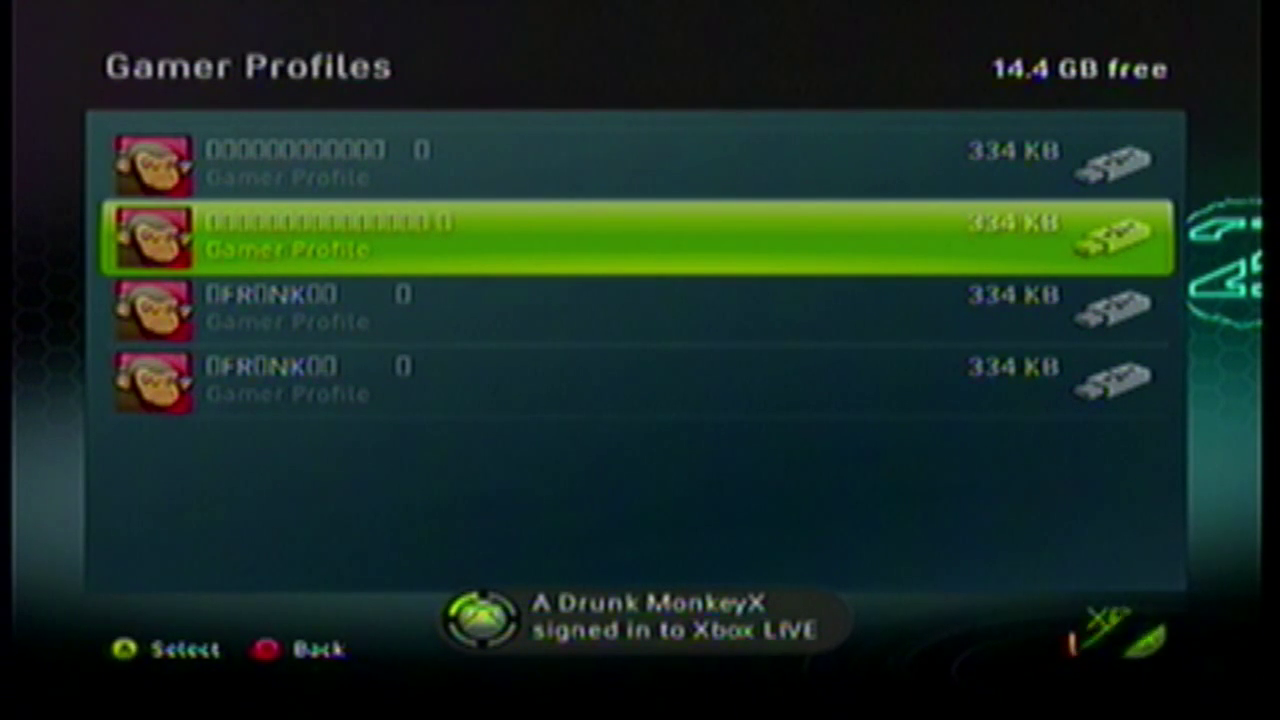
key(Up)
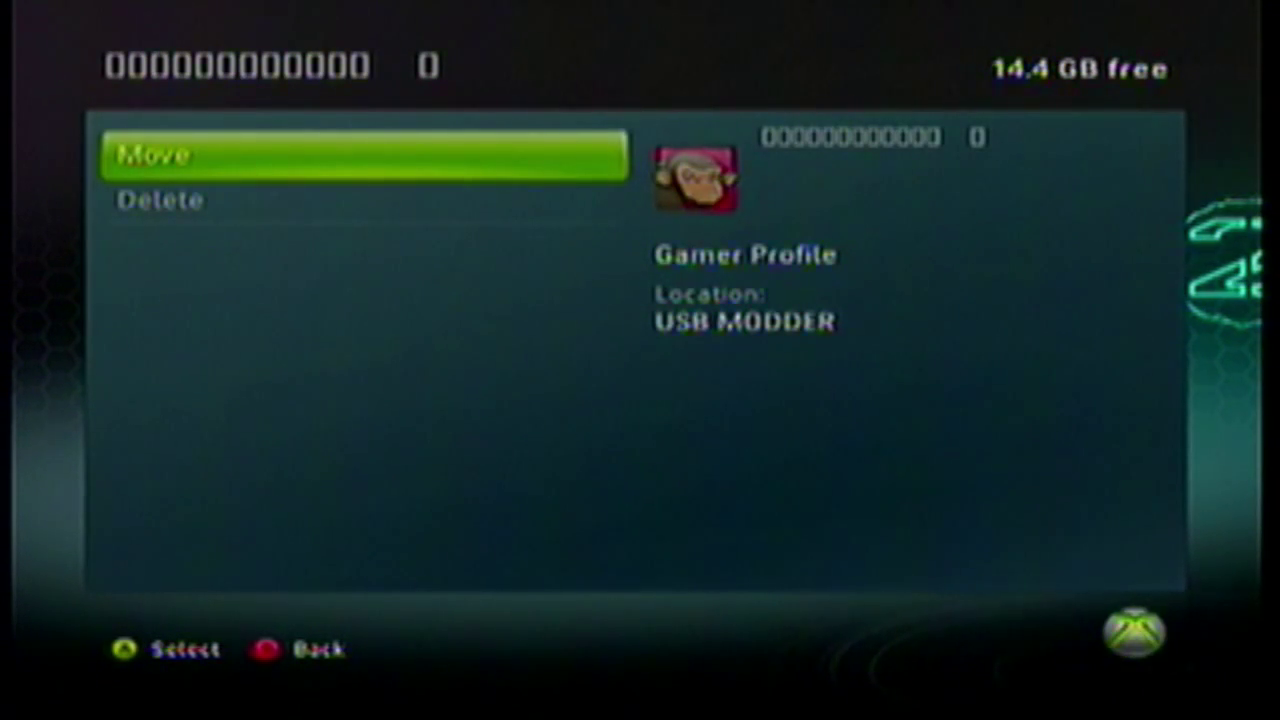
key(Down)
key(Up)
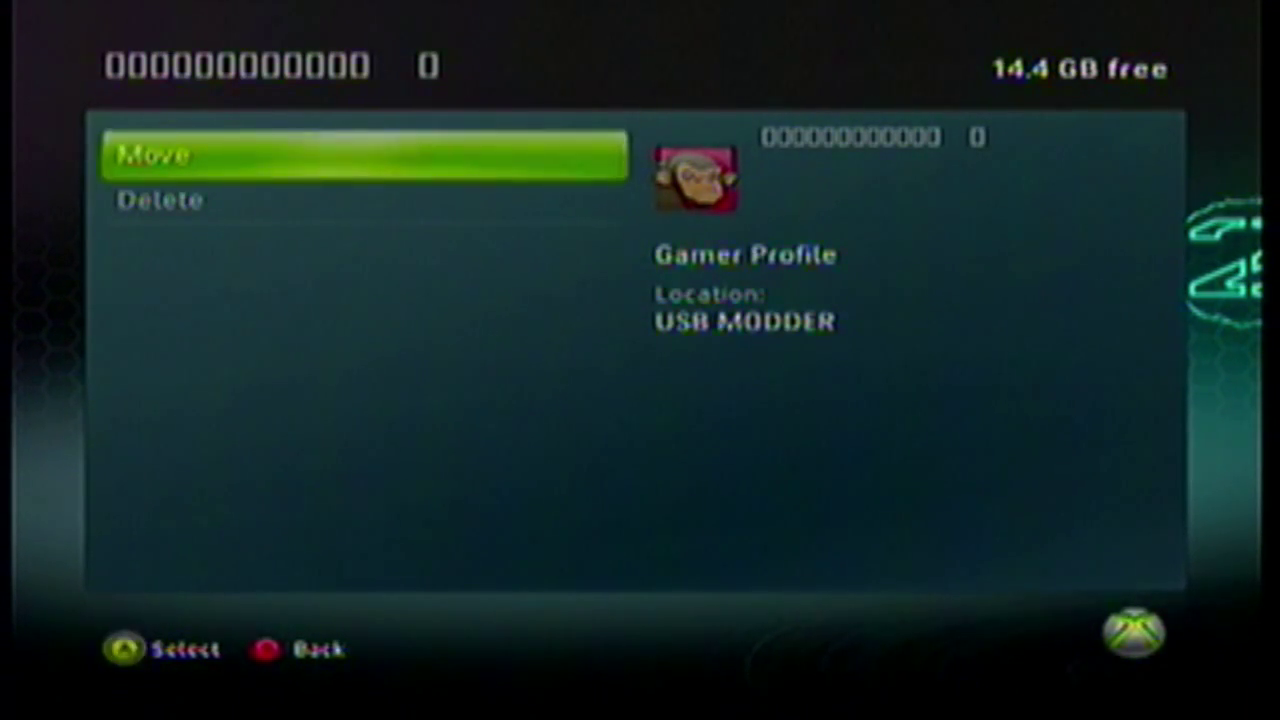
key(Return)
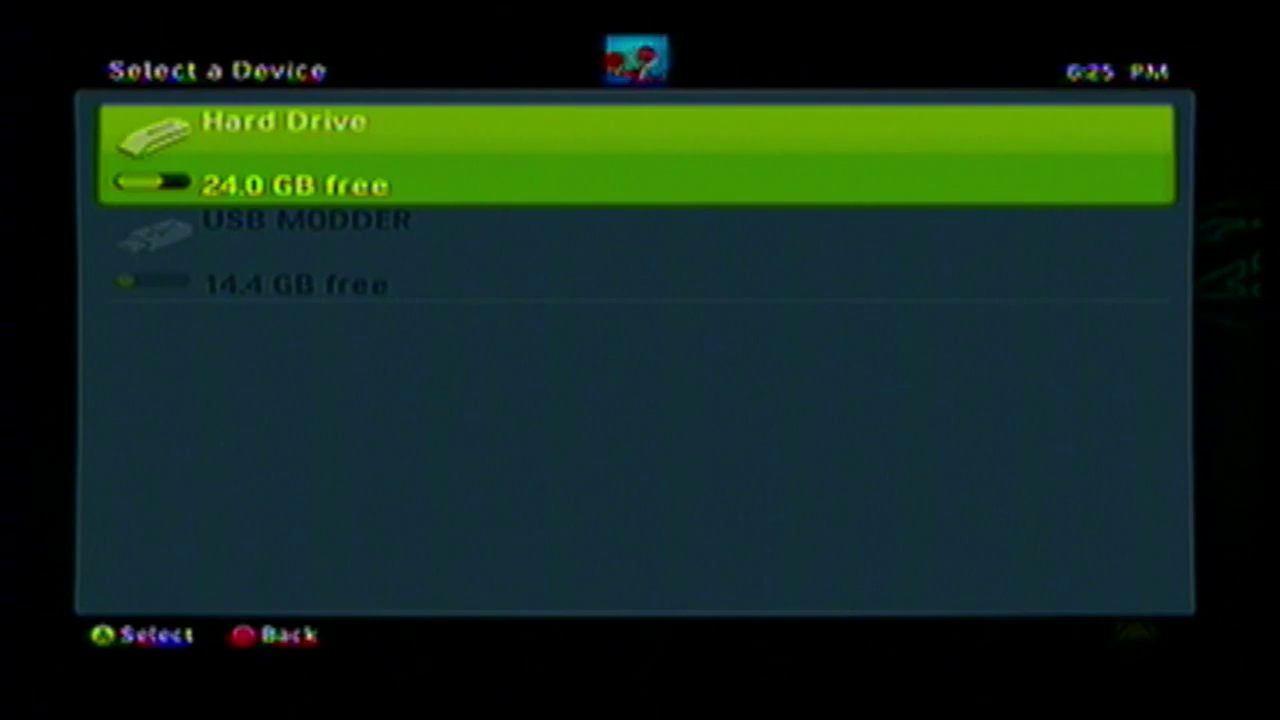
key(Return)
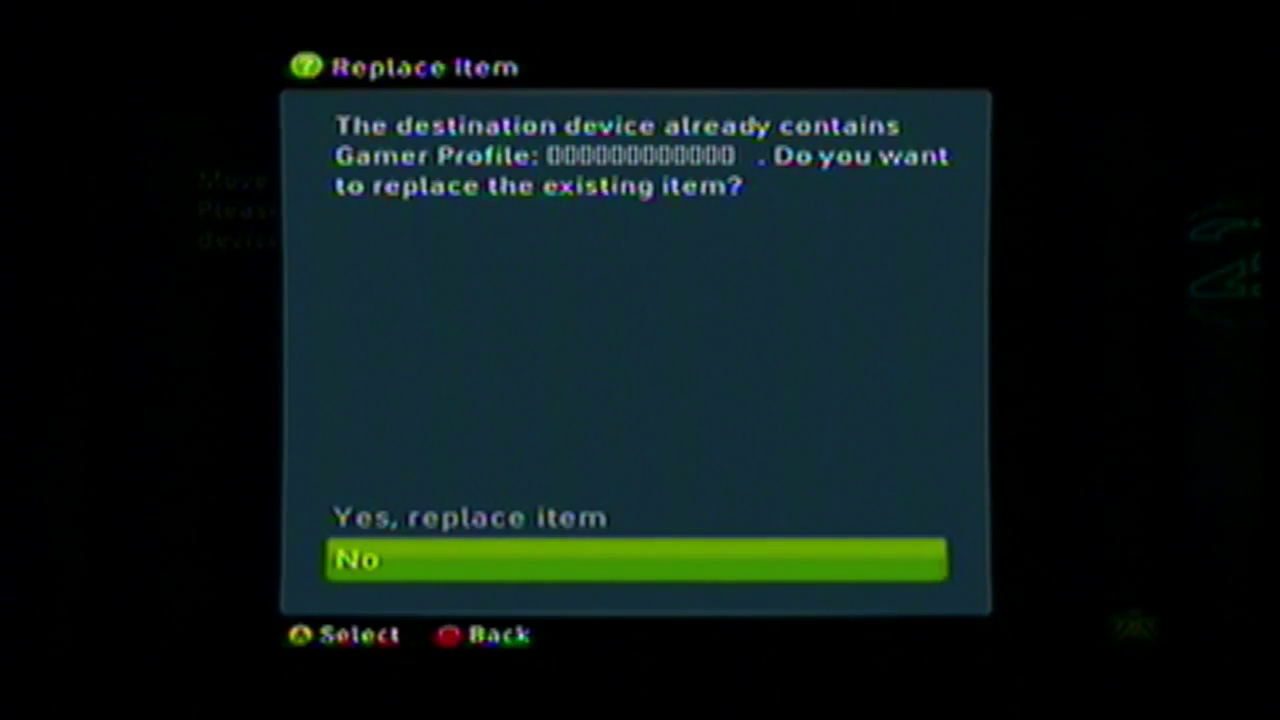
key(Up)
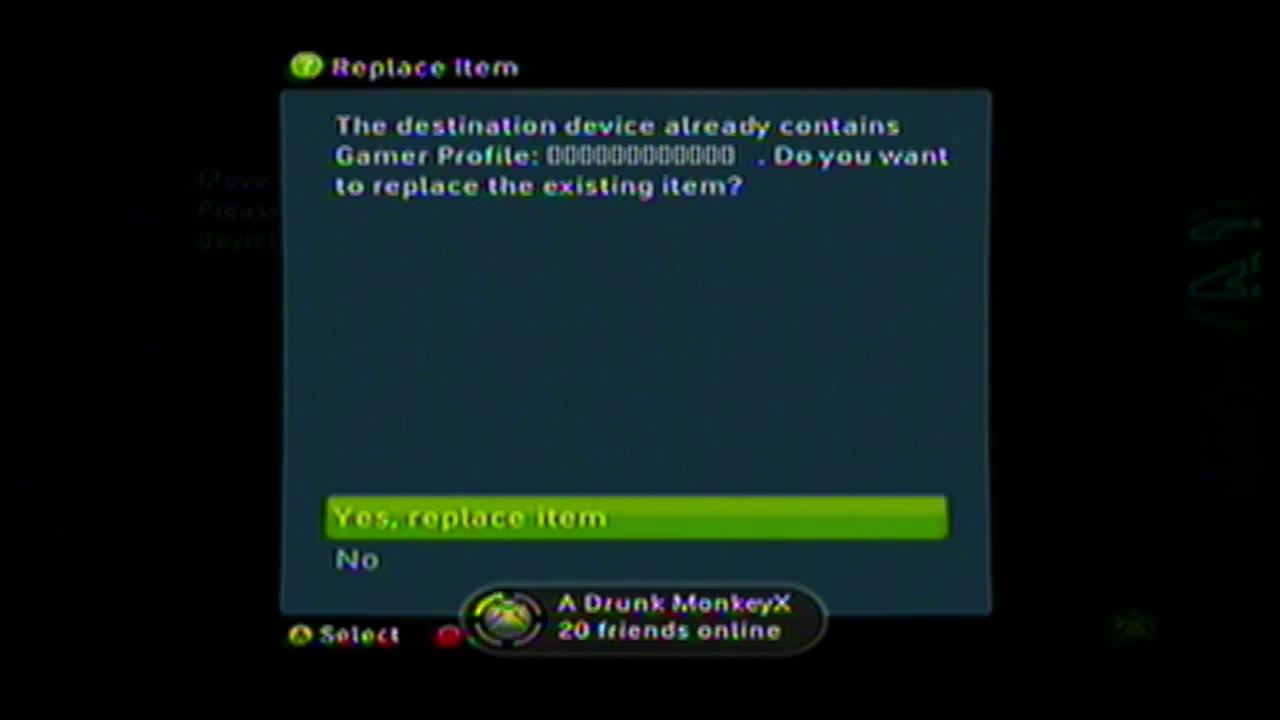
key(Down)
key(Return)
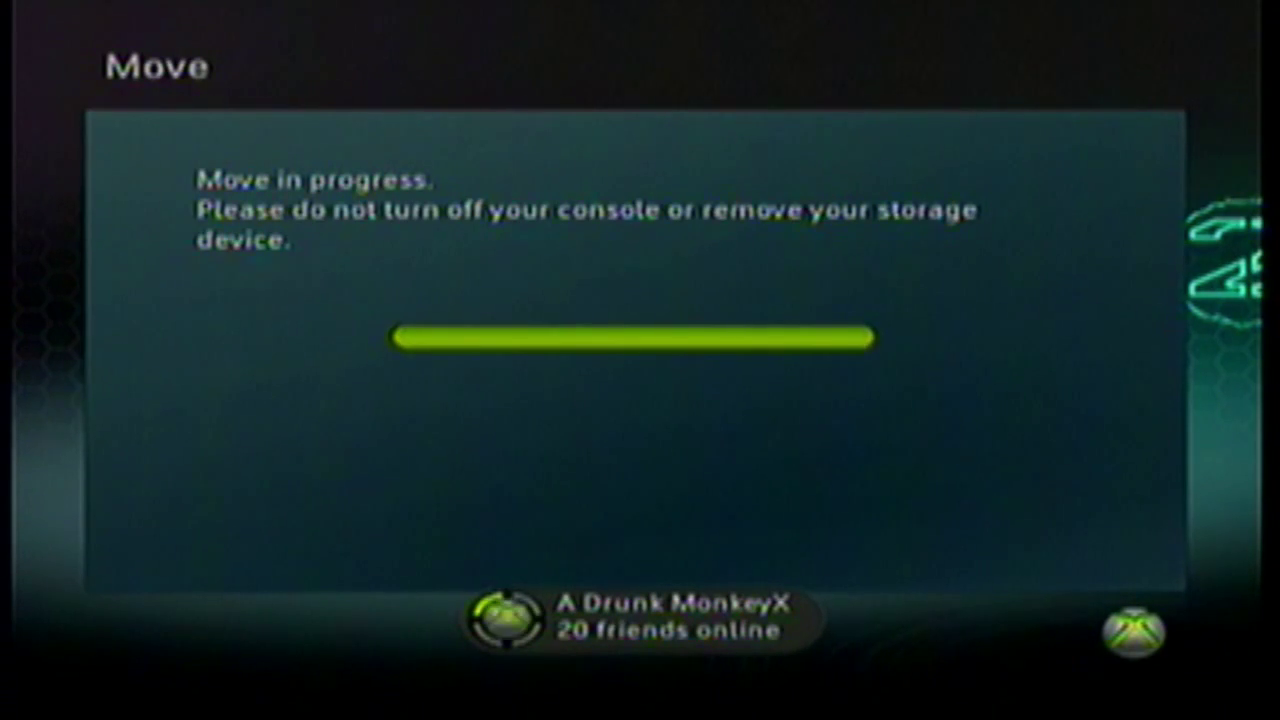
Move the next USB profile to the Hard Drive and return to Storage Devices
key(Down)
key(Return)
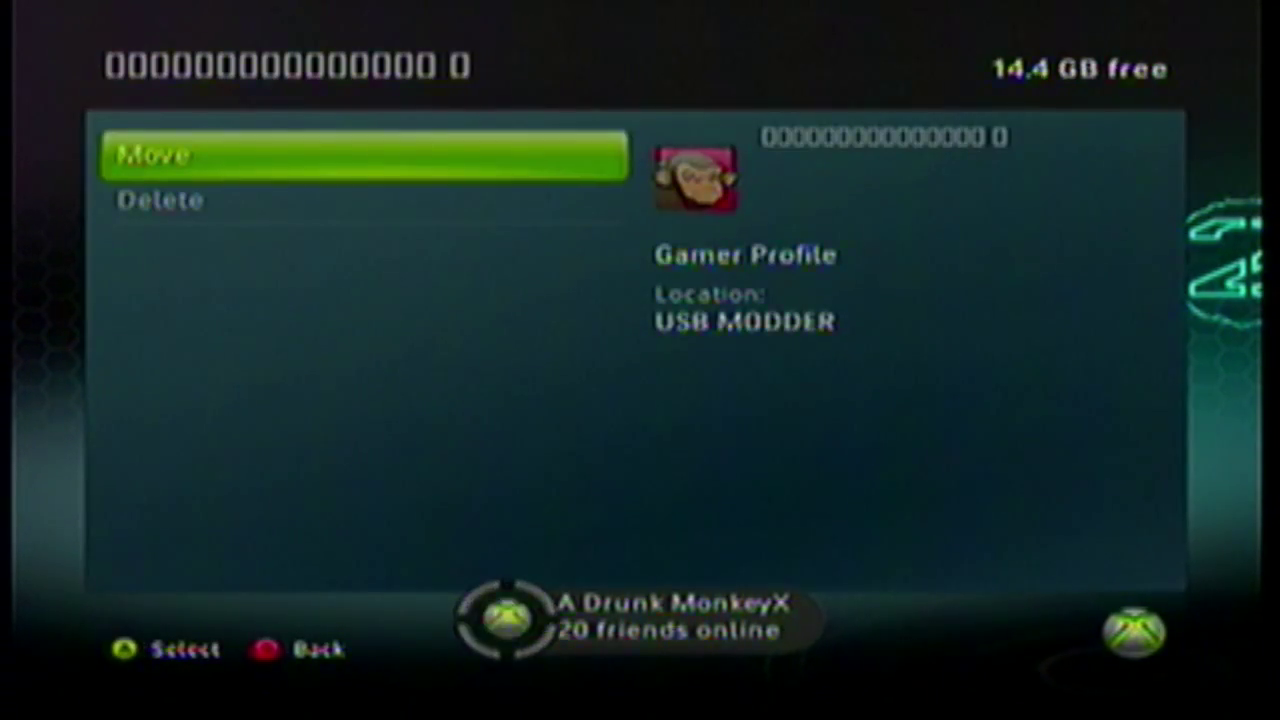
key(Return)
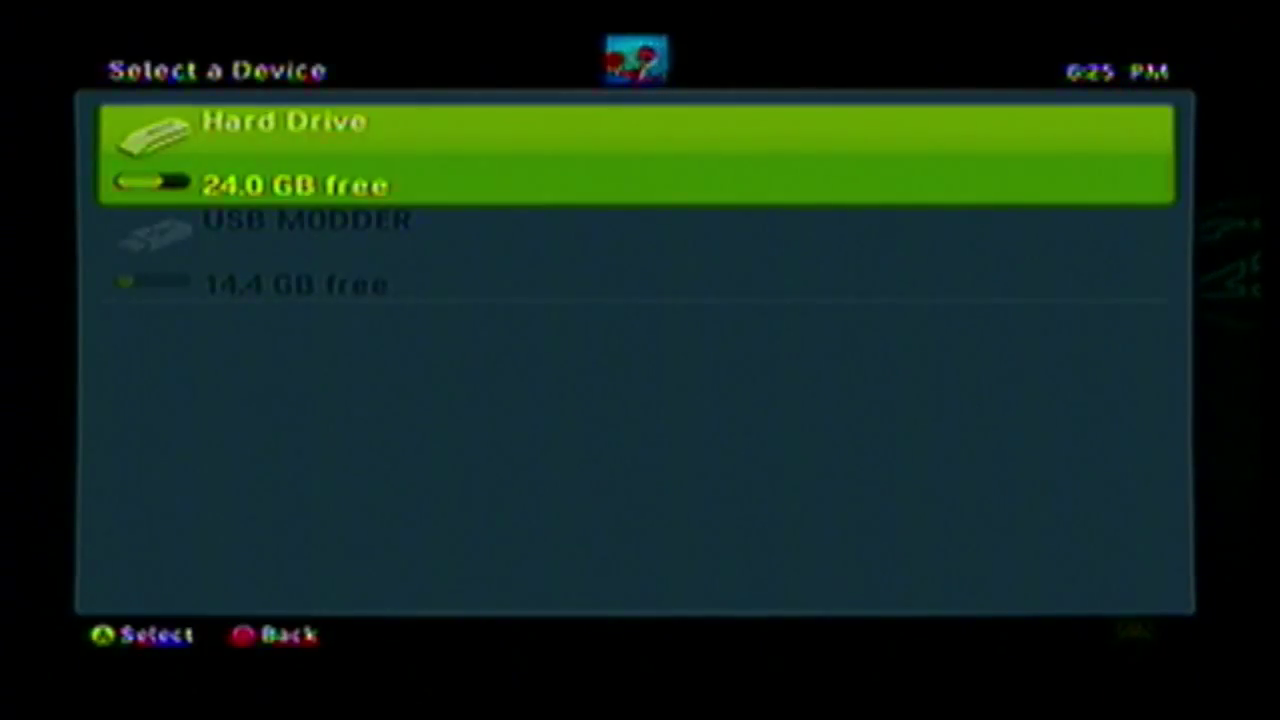
key(Return)
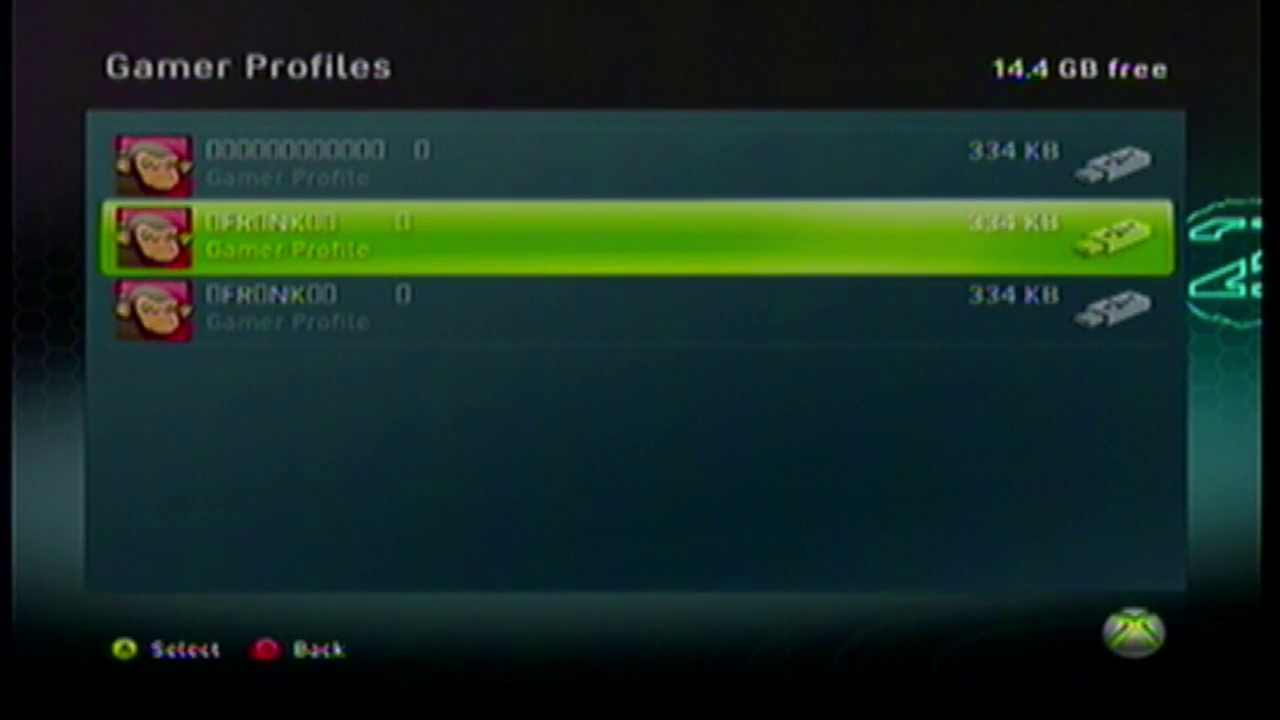
key(Escape)
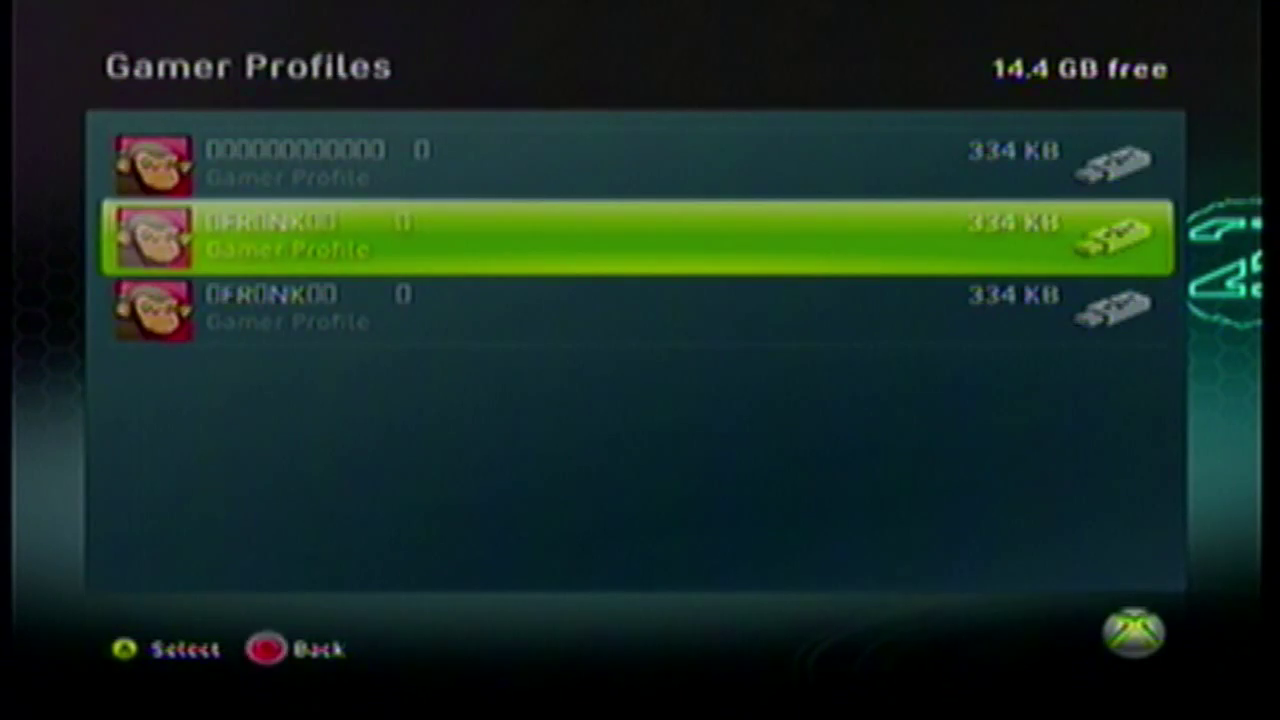
key(Escape)
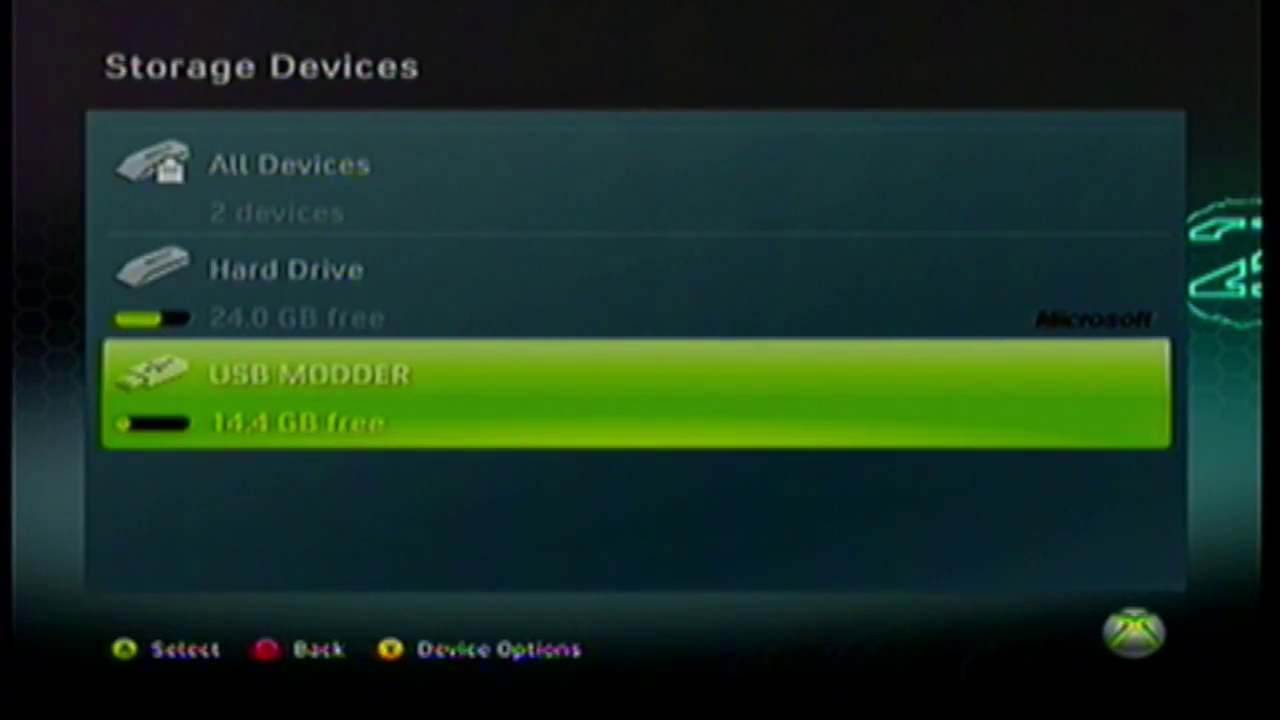
Back out to My Xbox, launch Modern Warfare 2 and pass its title screen
key(Escape)
key(Escape)
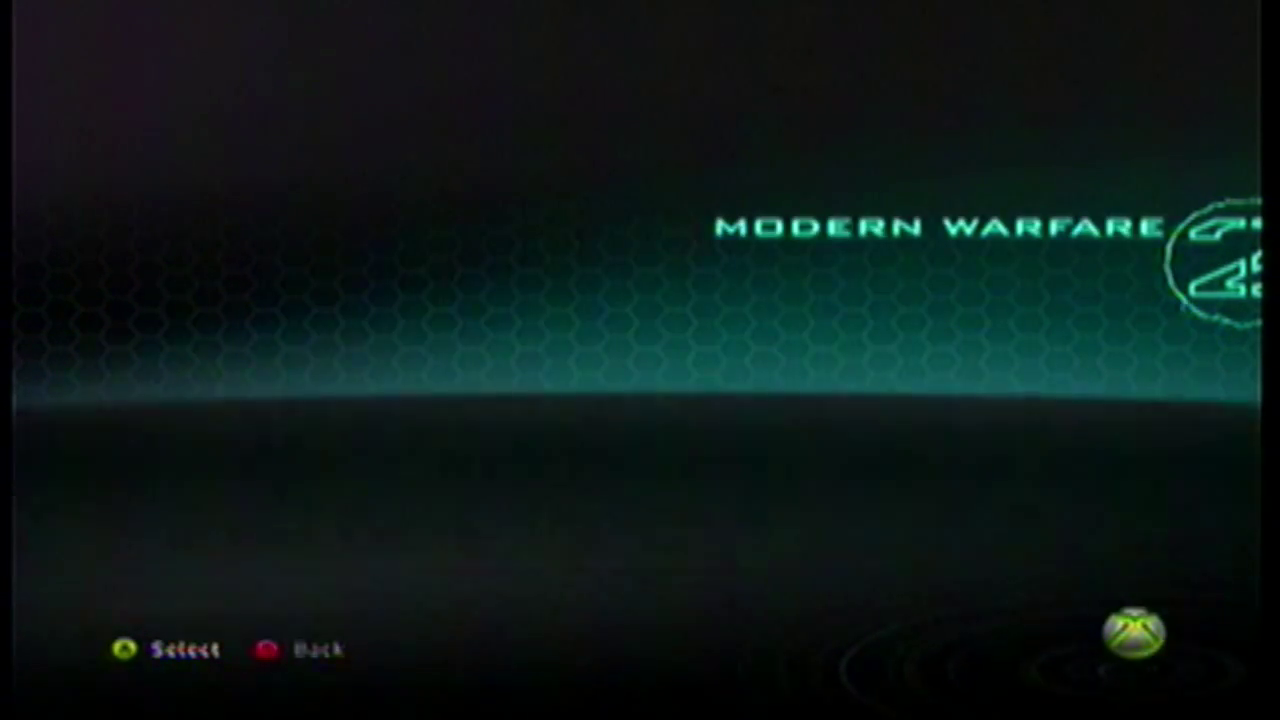
key(Up)
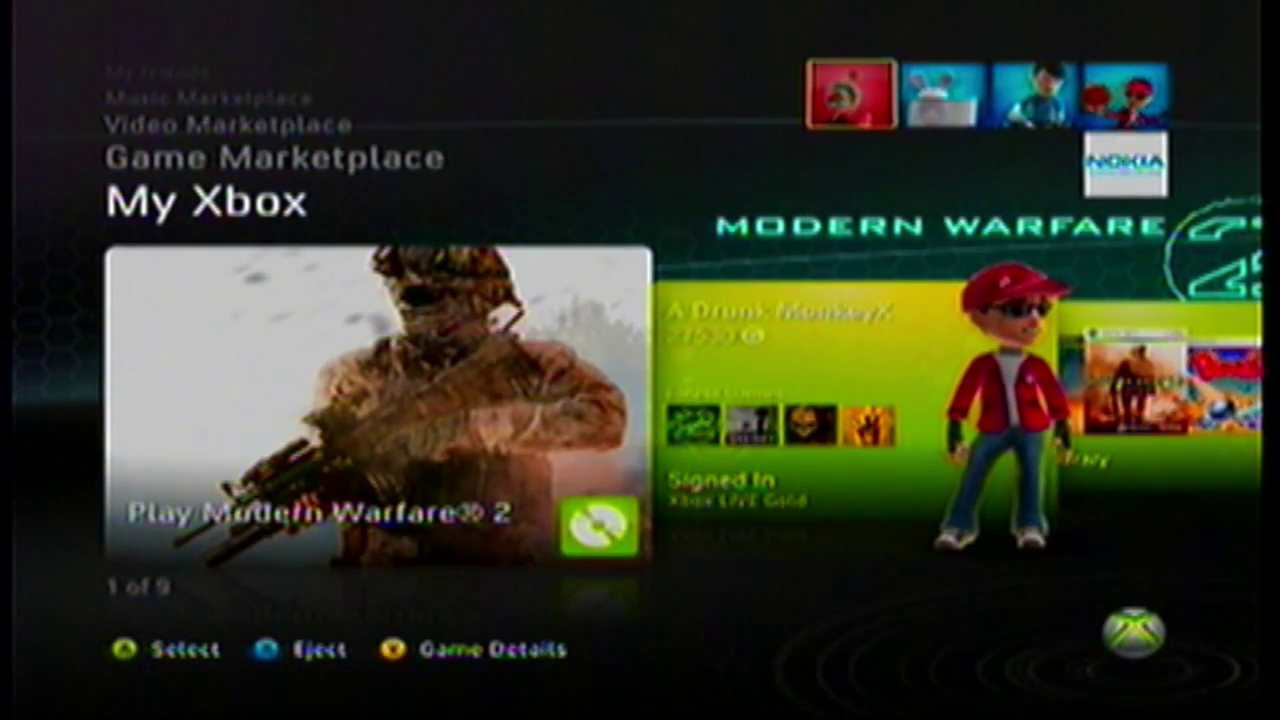
key(Return)
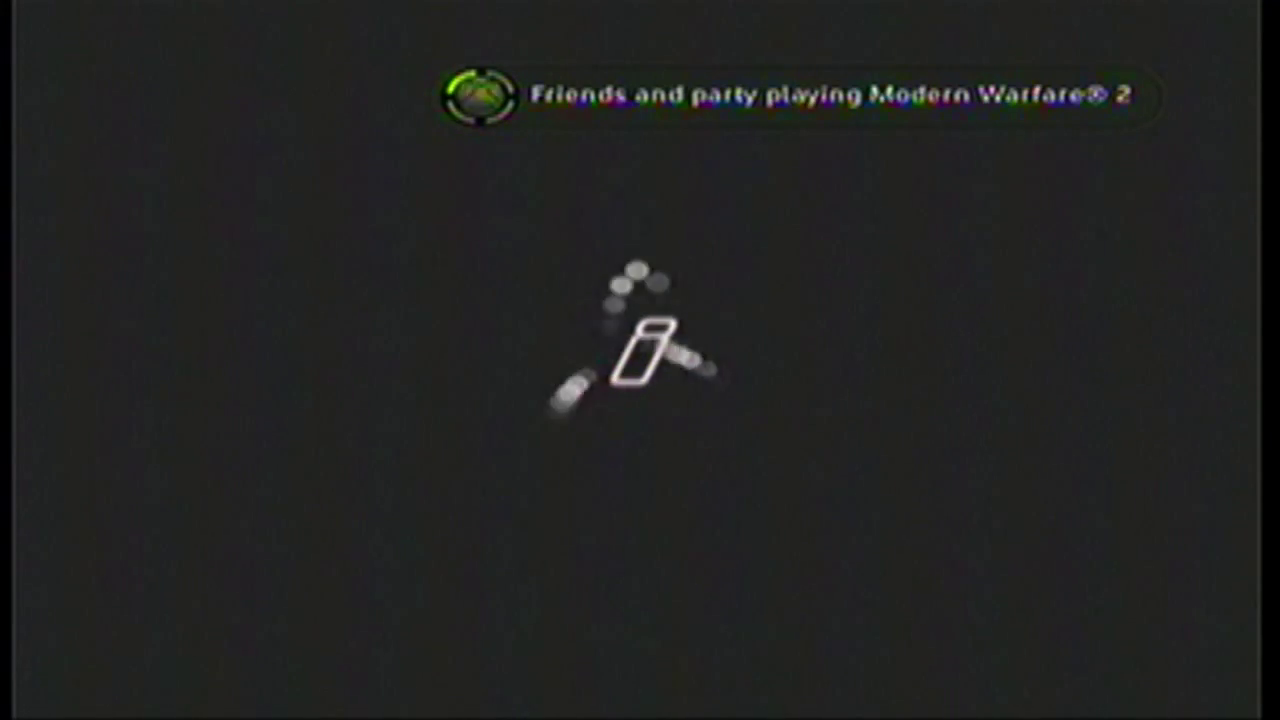
key(Return)
Enter Multiplayer, confirm the storage device, and open the Xbox LIVE lobby
key(Right)
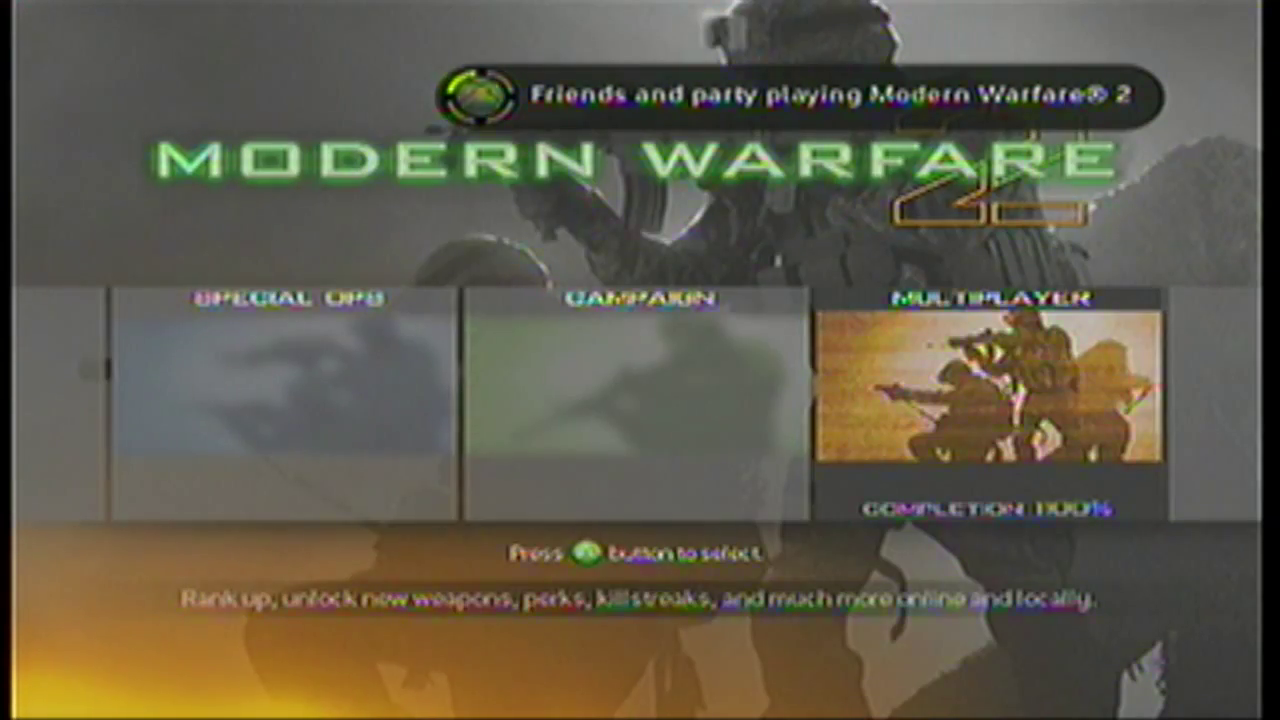
key(Return)
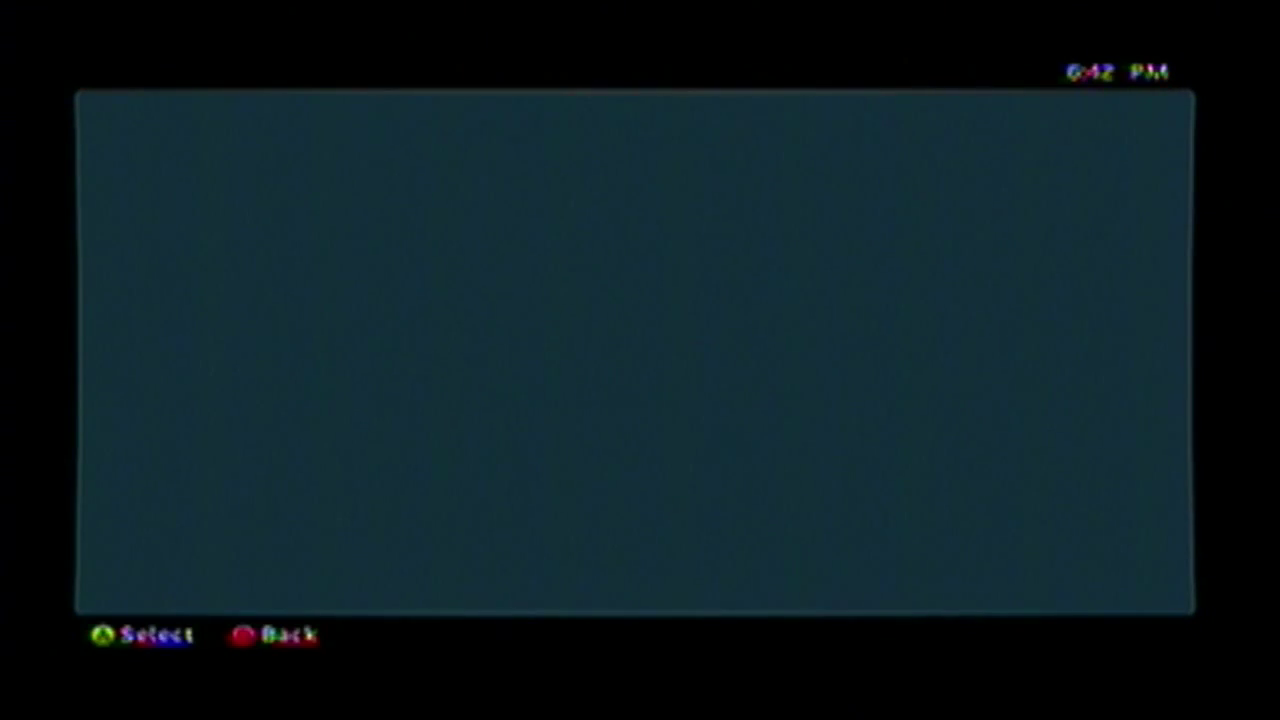
key(Return)
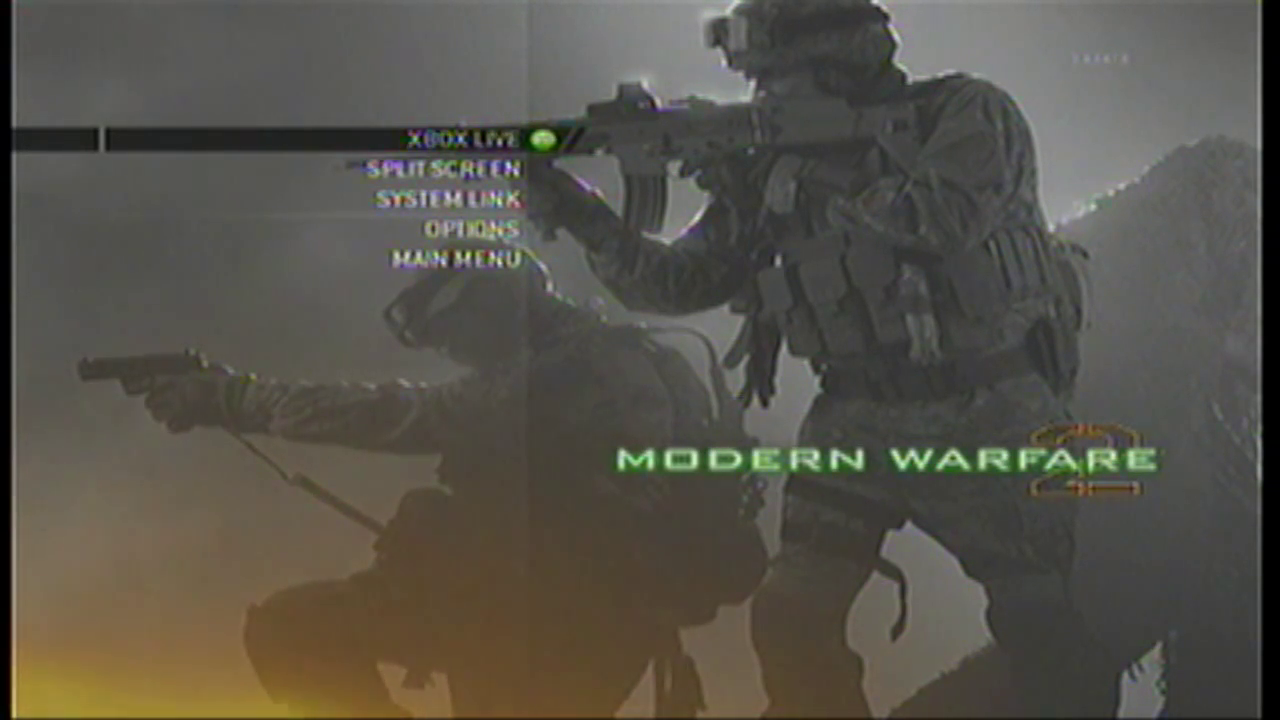
key(Home)
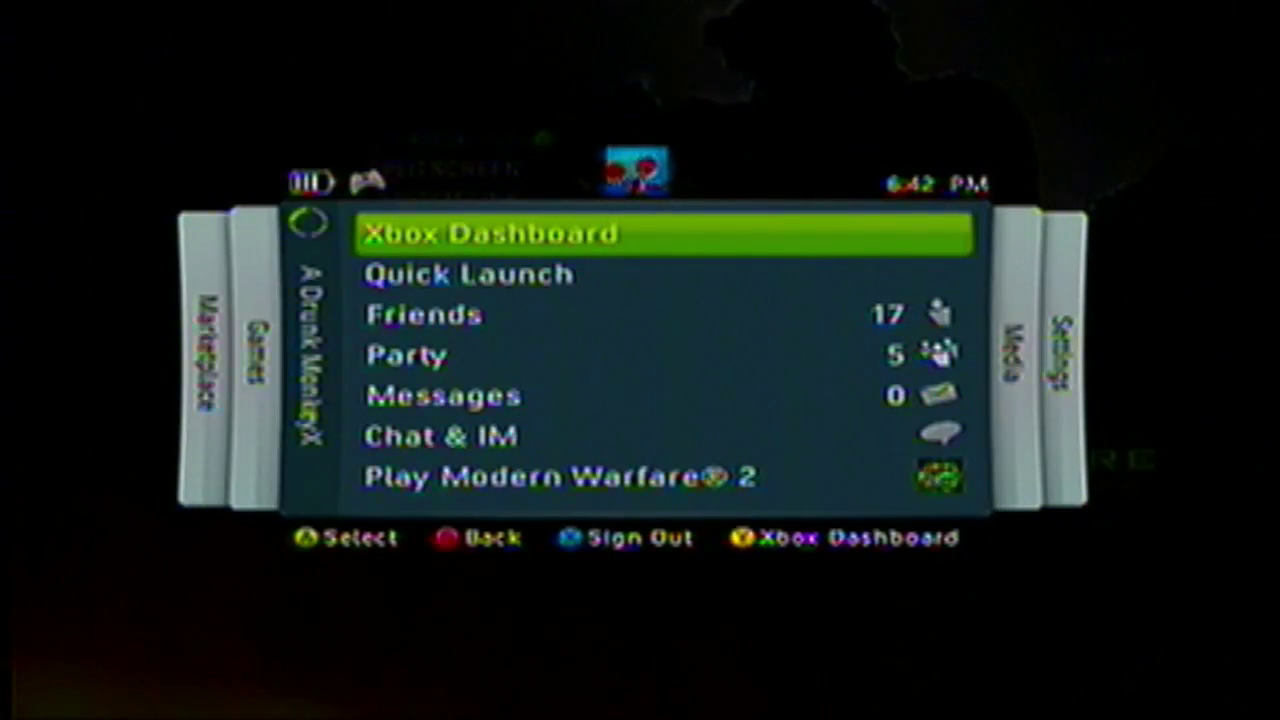
key(Escape)
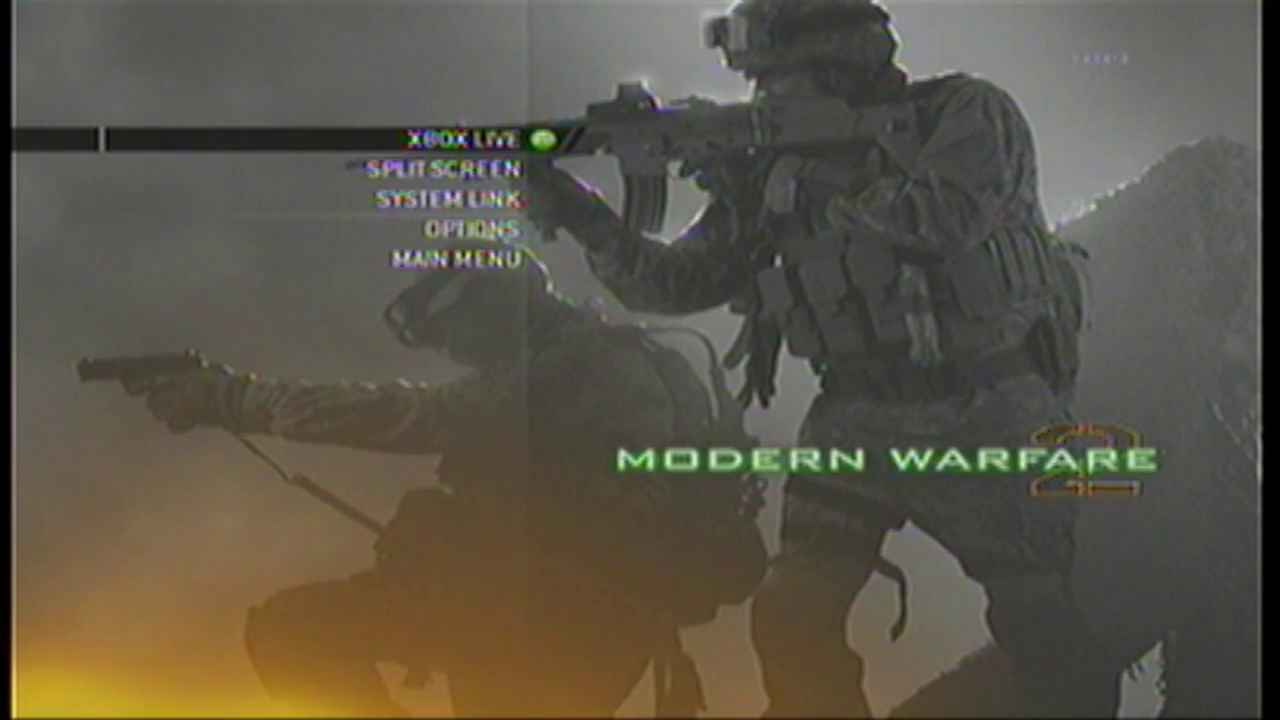
key(Return)
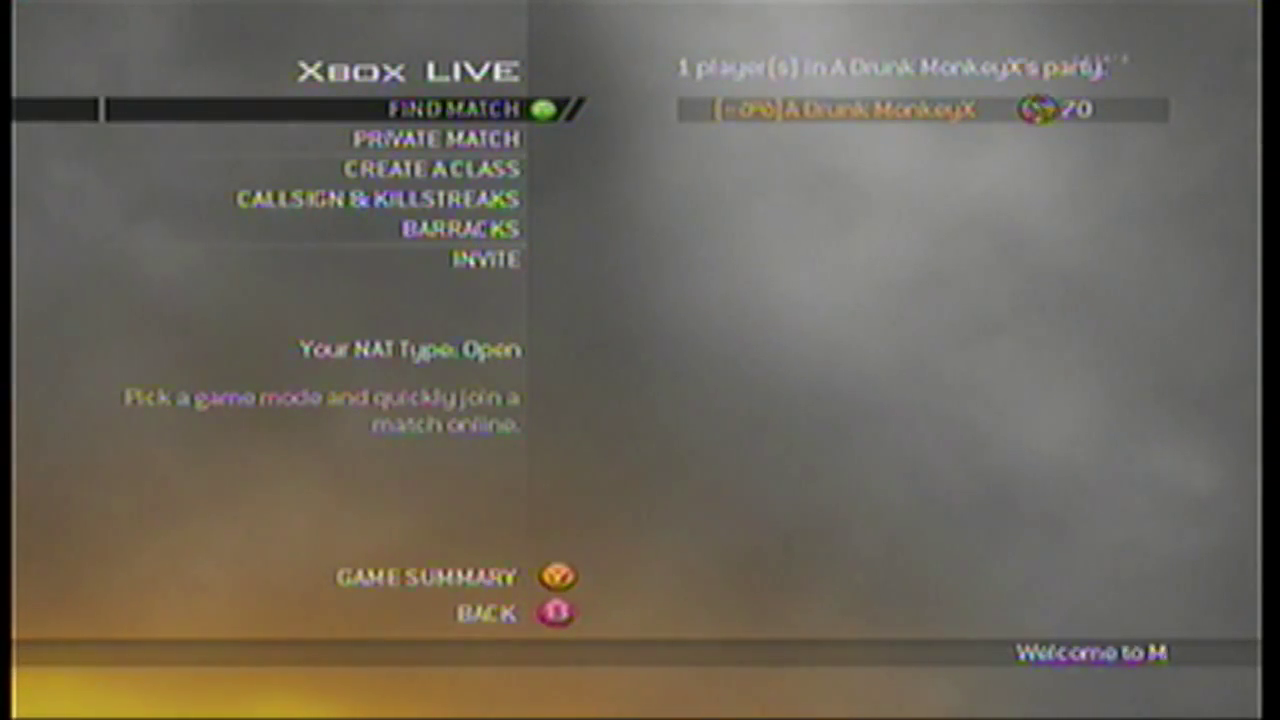
Sign the current profile out through the Xbox Guide
key(Home)
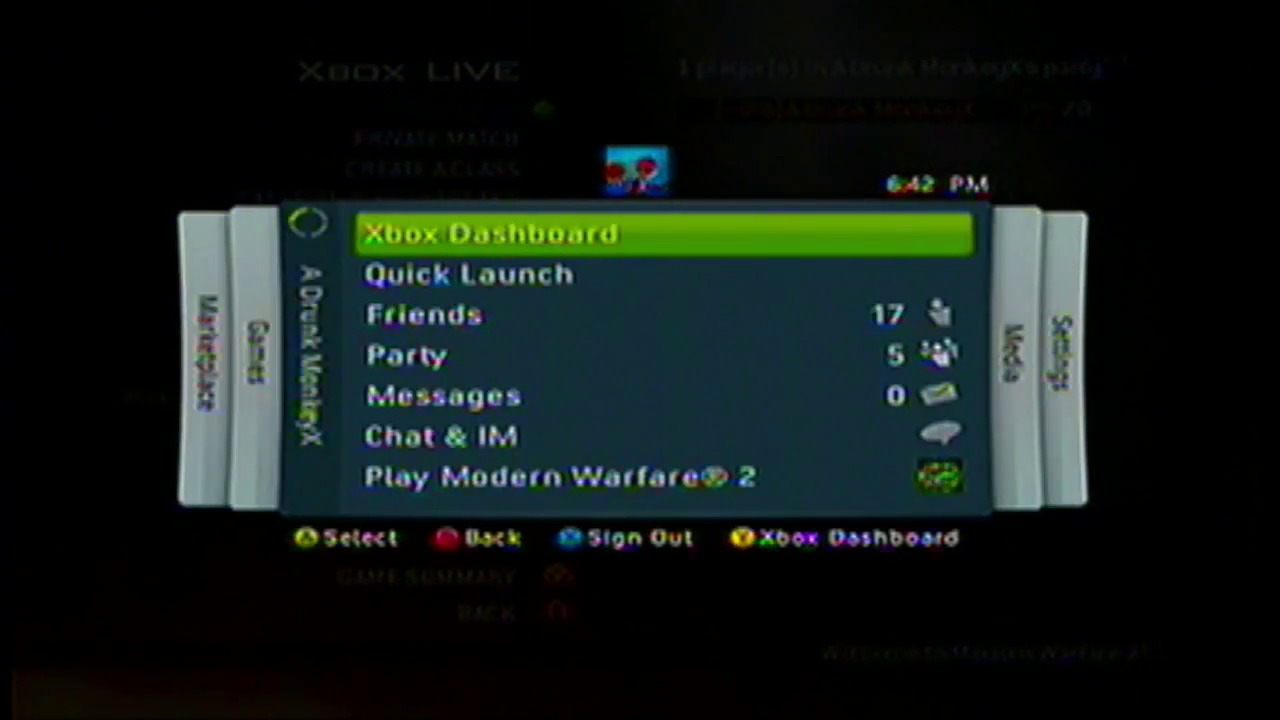
key(x)
key(Return)
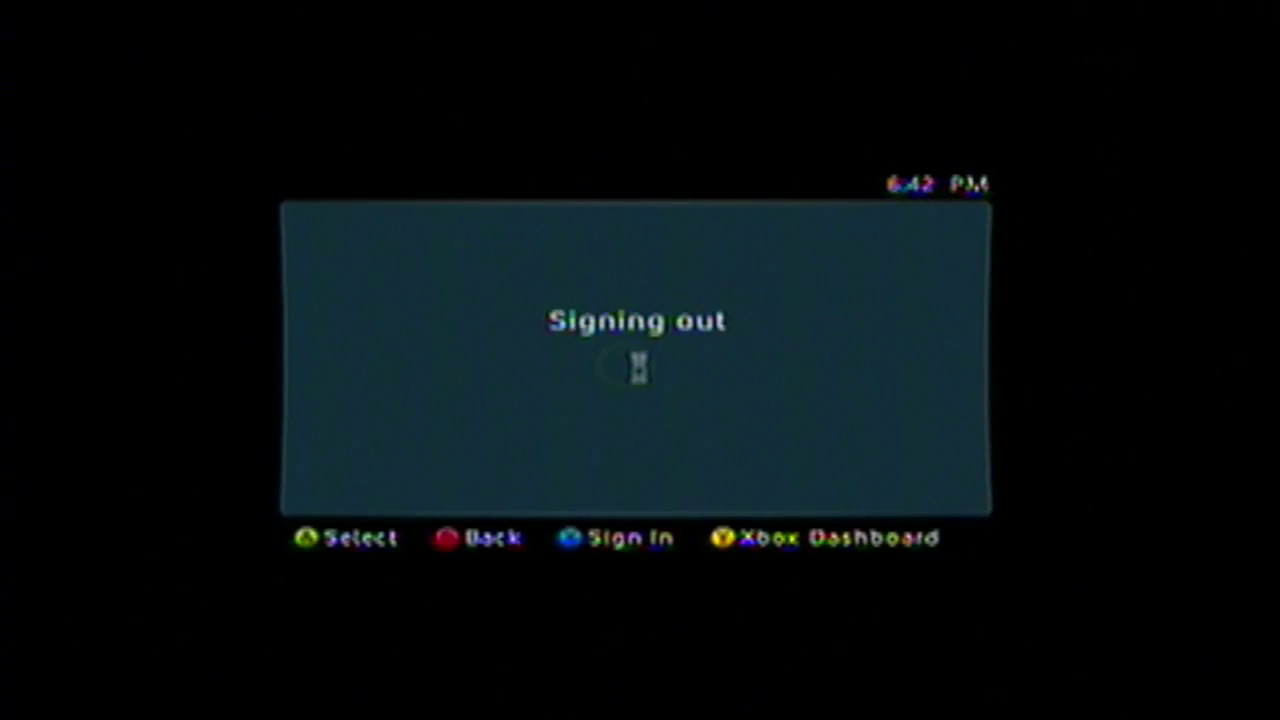
Try signing in with the third profile using its pass code, then dismiss the notice
key(Escape)
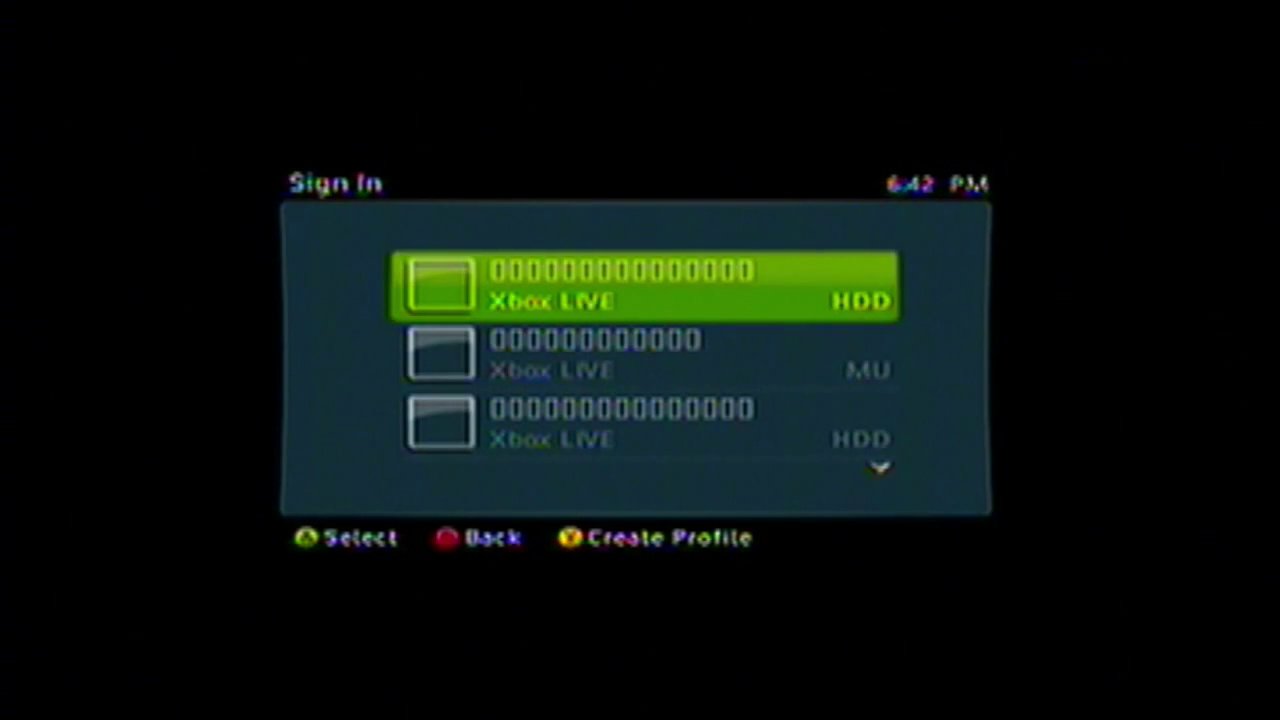
key(Down)
key(Down)
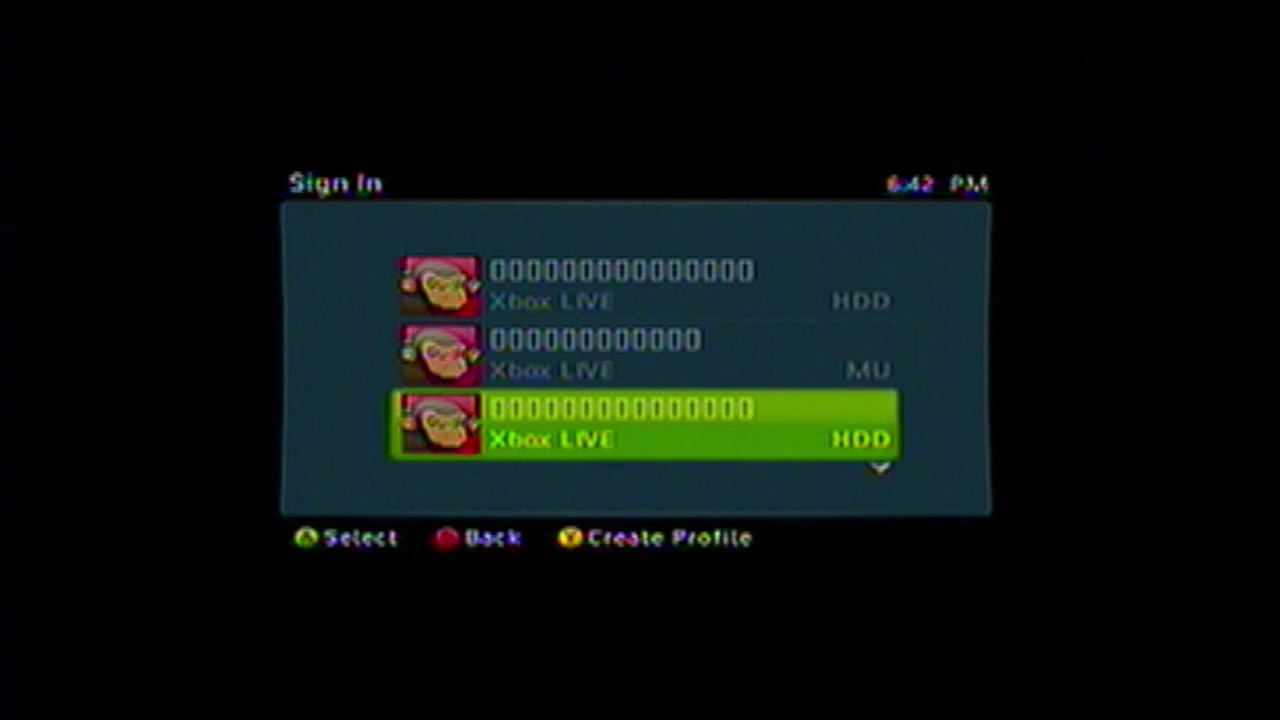
key(Return)
key(Up)
key(Down)
key(Left)
key(Right)
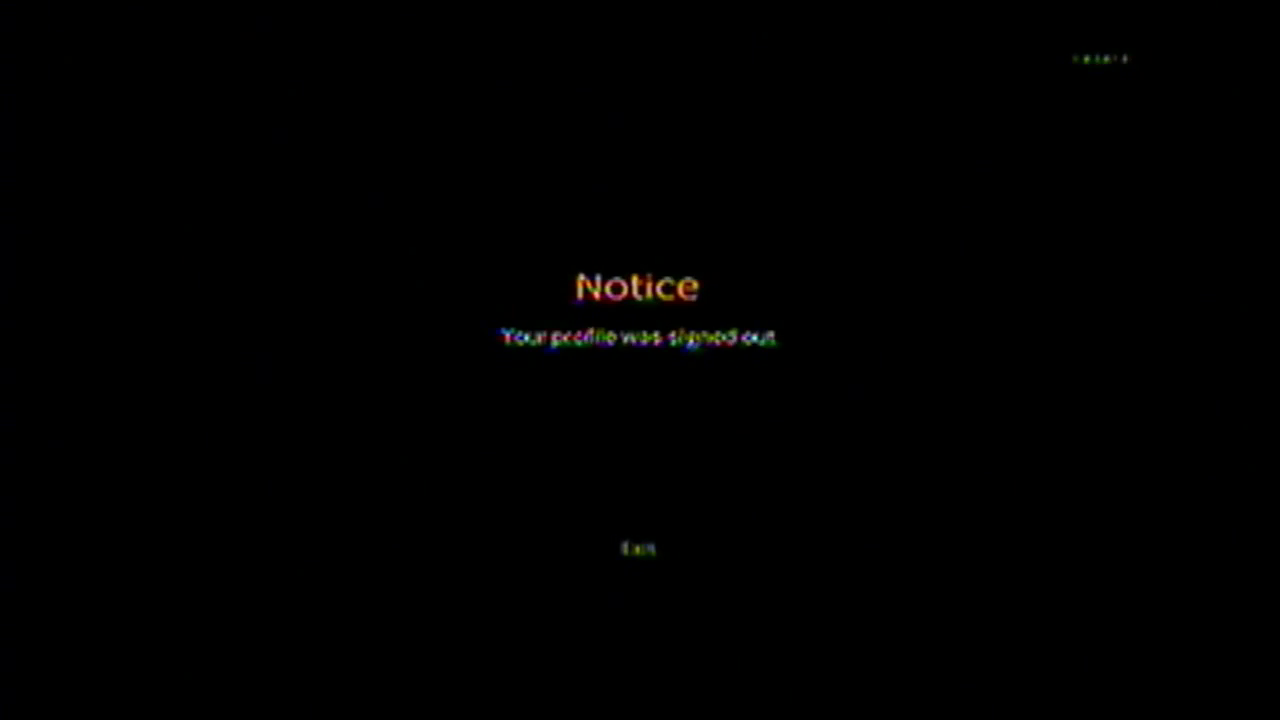
key(Return)
key(Return)
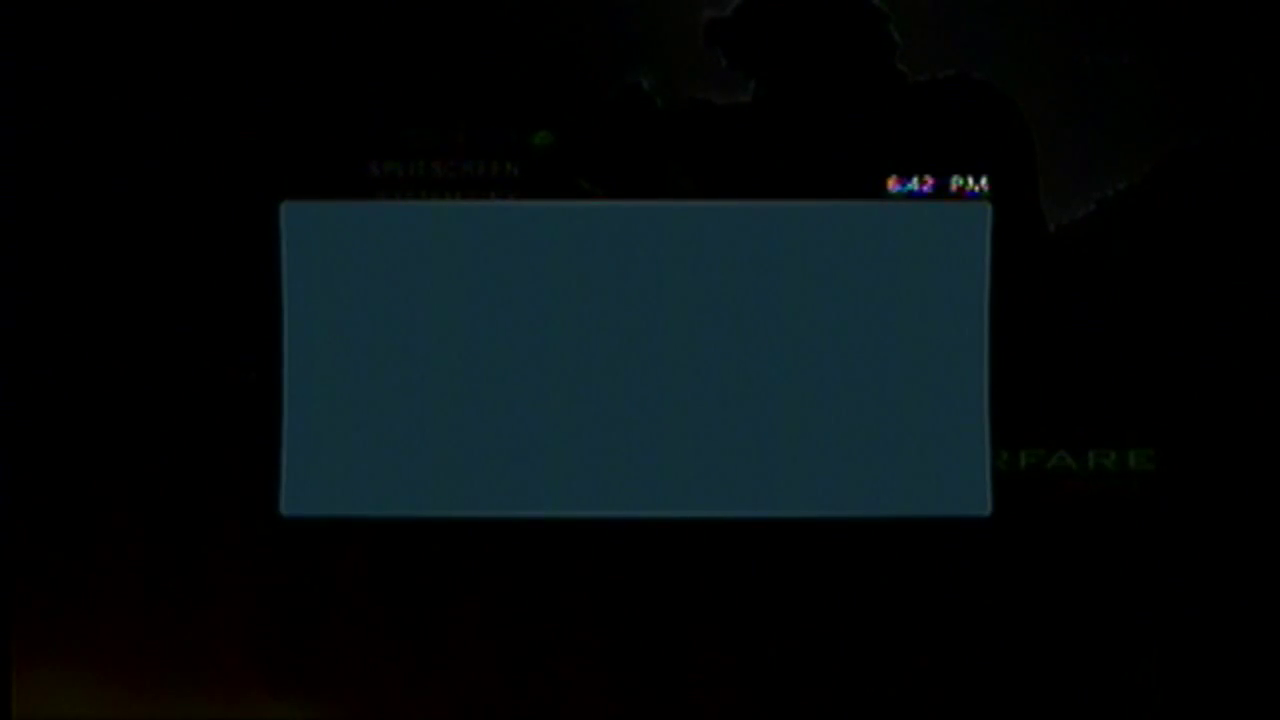
Sign in with the hard-drive profile that has its own avatar, entering its pass code
key(Down)
key(Down)
key(Down)
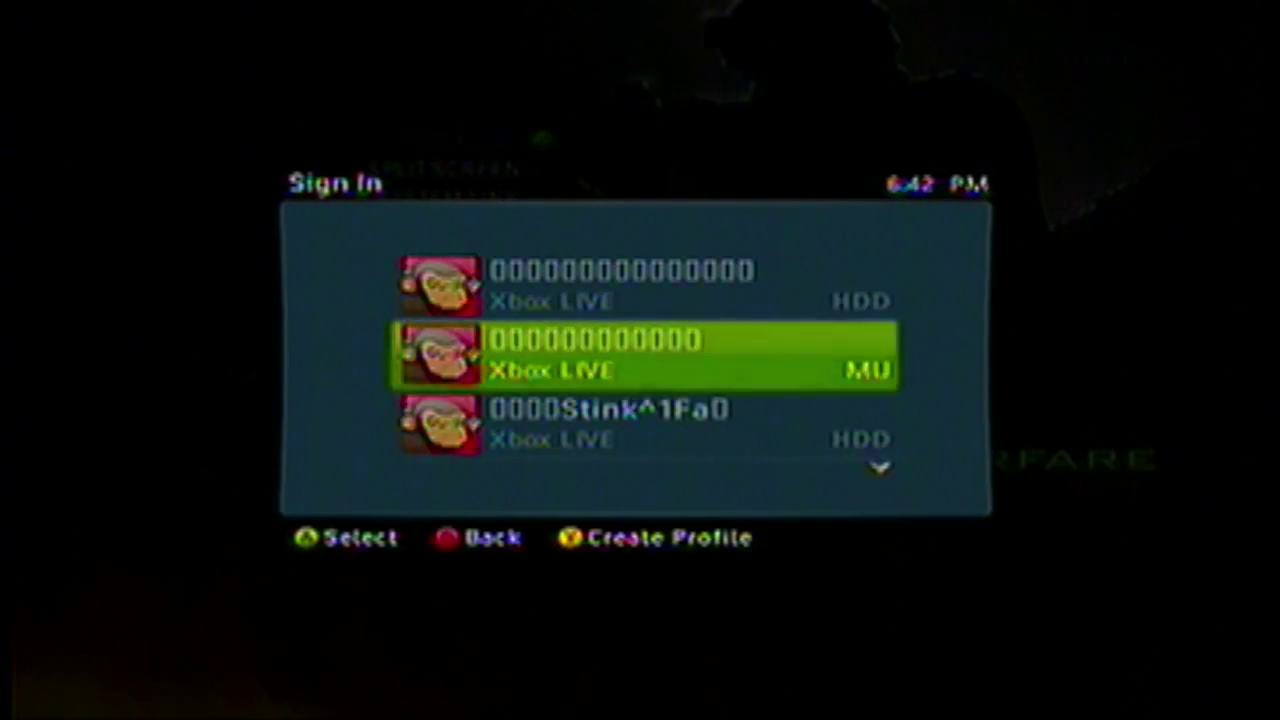
key(Down)
key(Down)
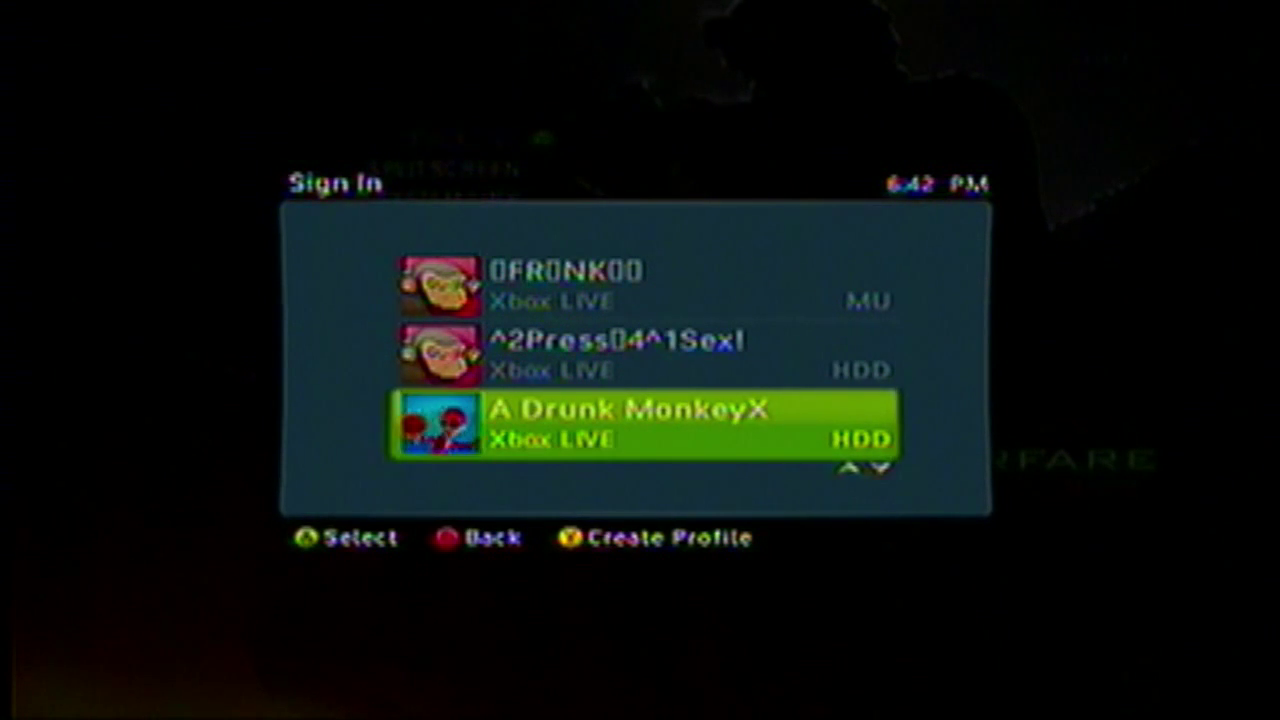
key(Return)
text(****)
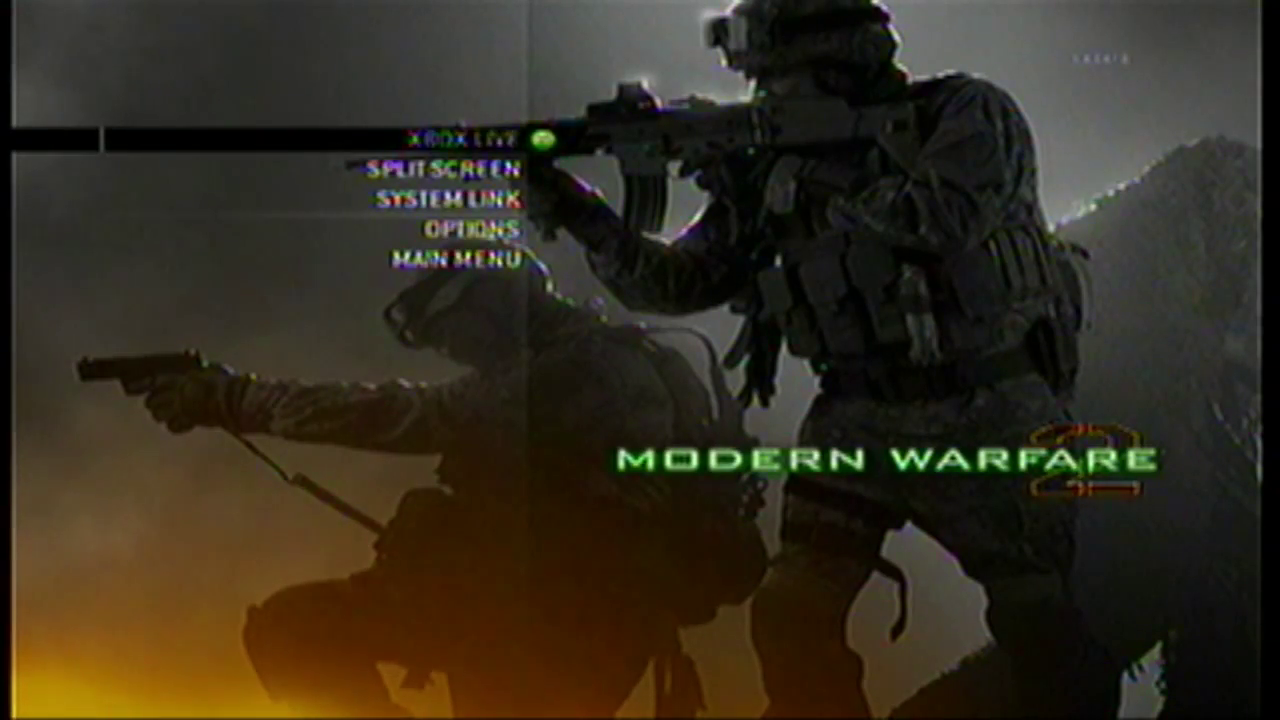
Enter the Xbox LIVE lobby and expand the player card showing the controller-button gamertag
key(Return)
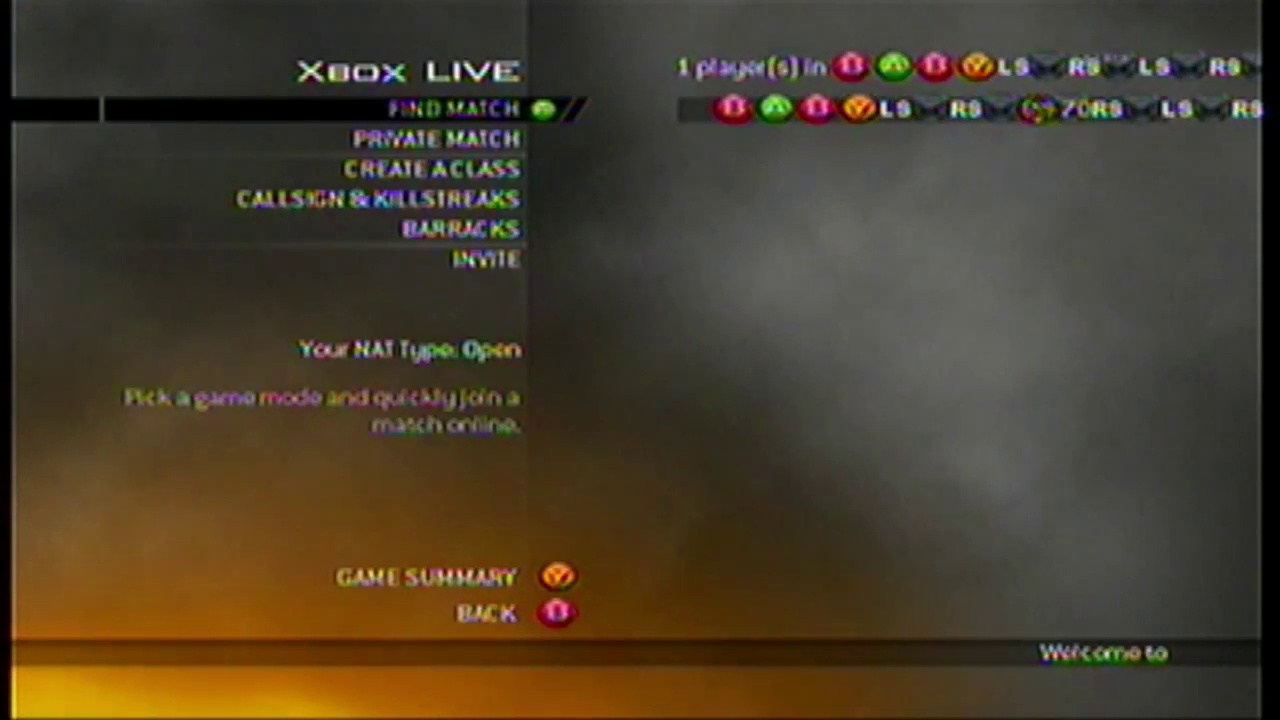
key(Right)
key(Left)
key(Down)
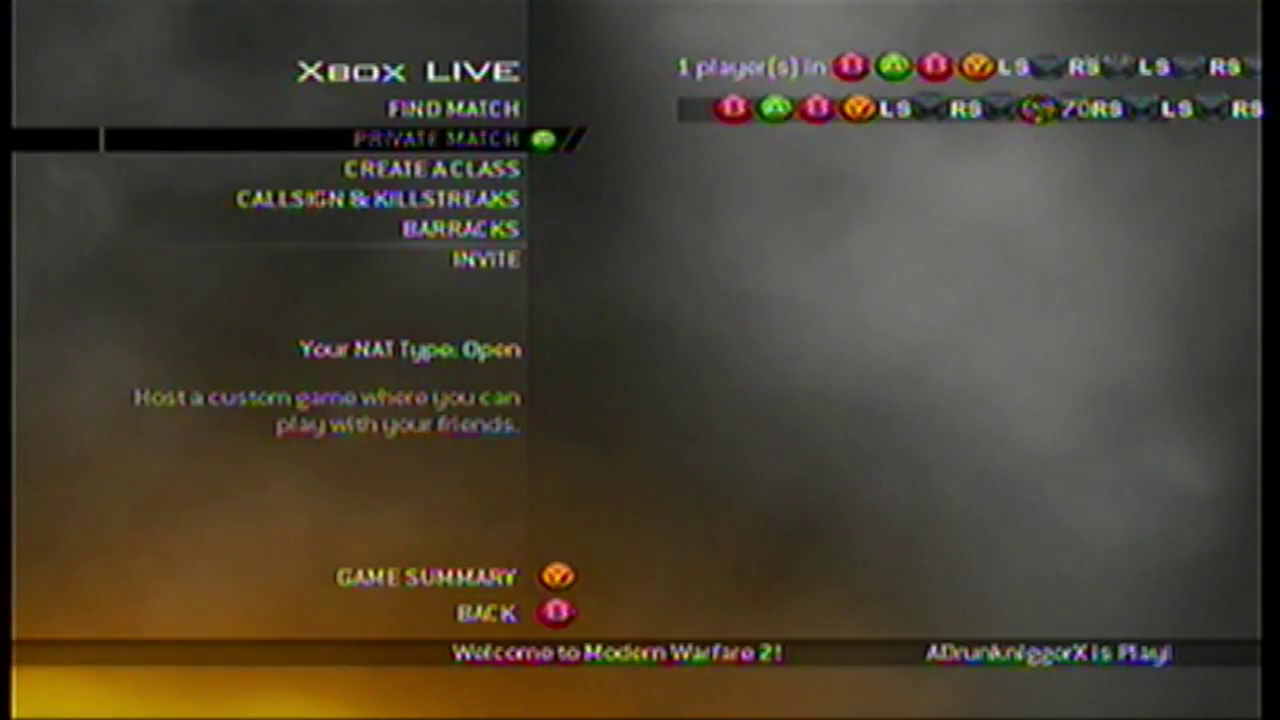
key(Right)
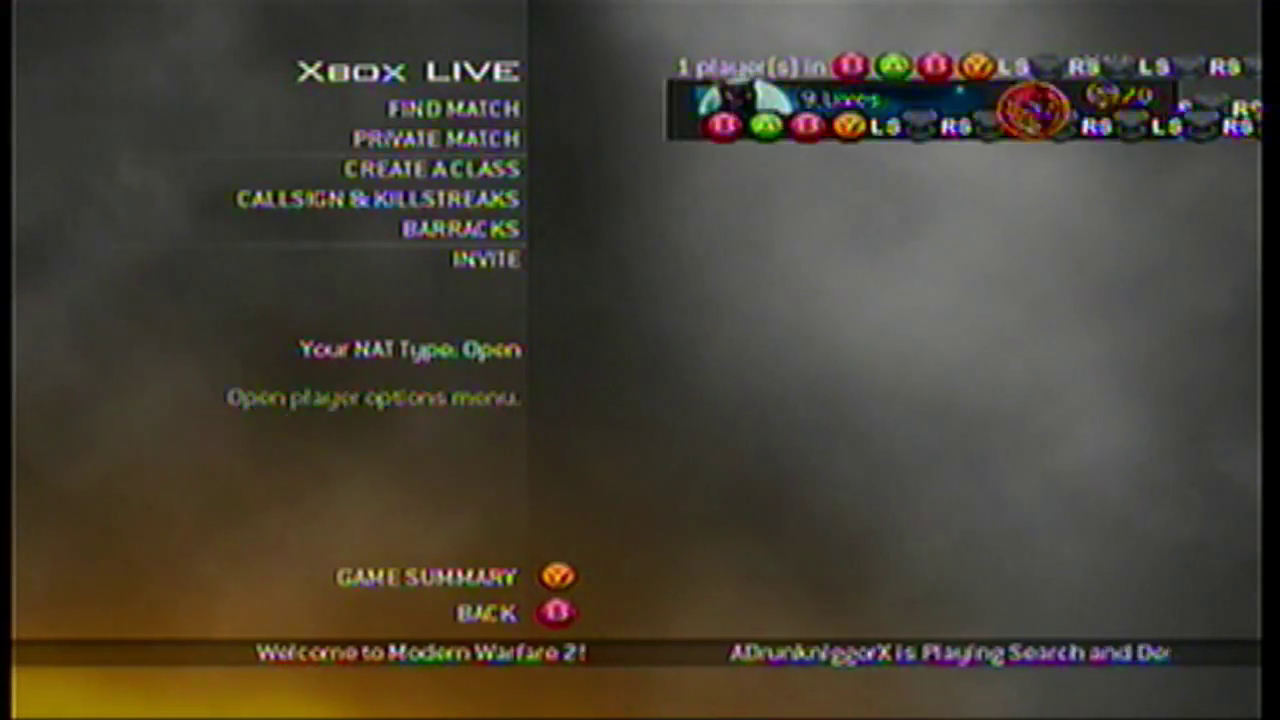
key(Left)
key(Right)
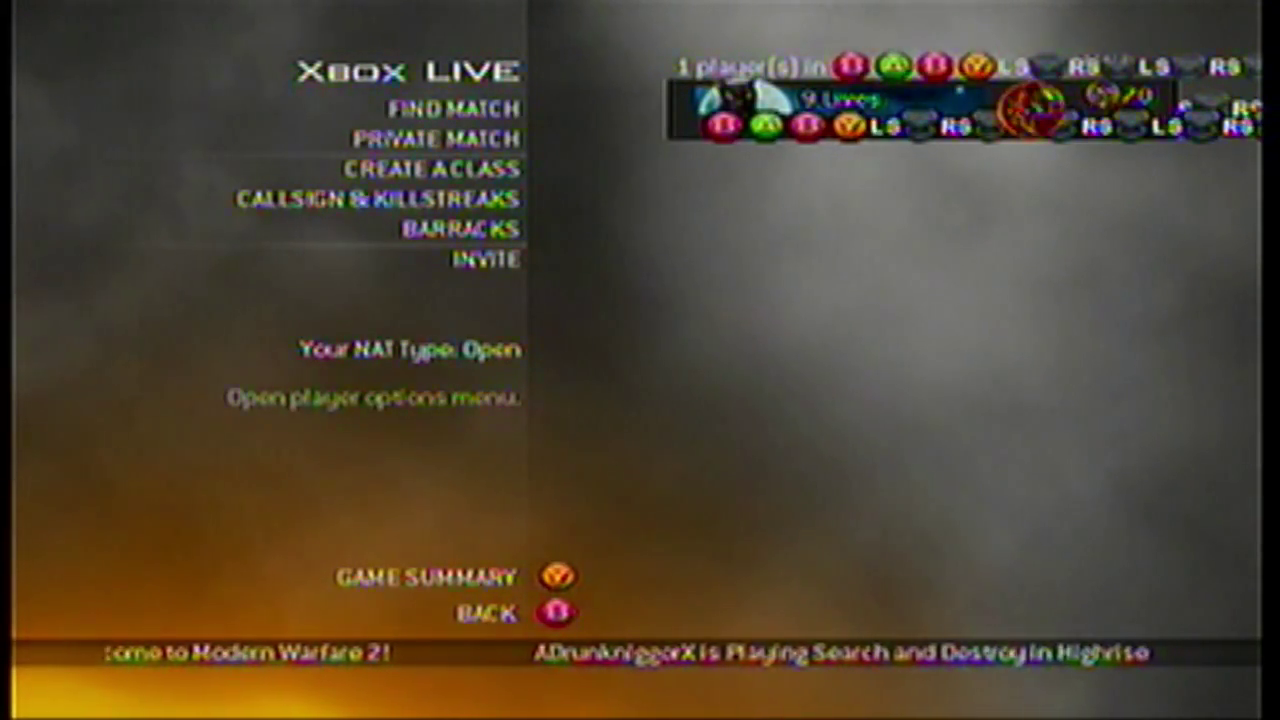
key(Left)
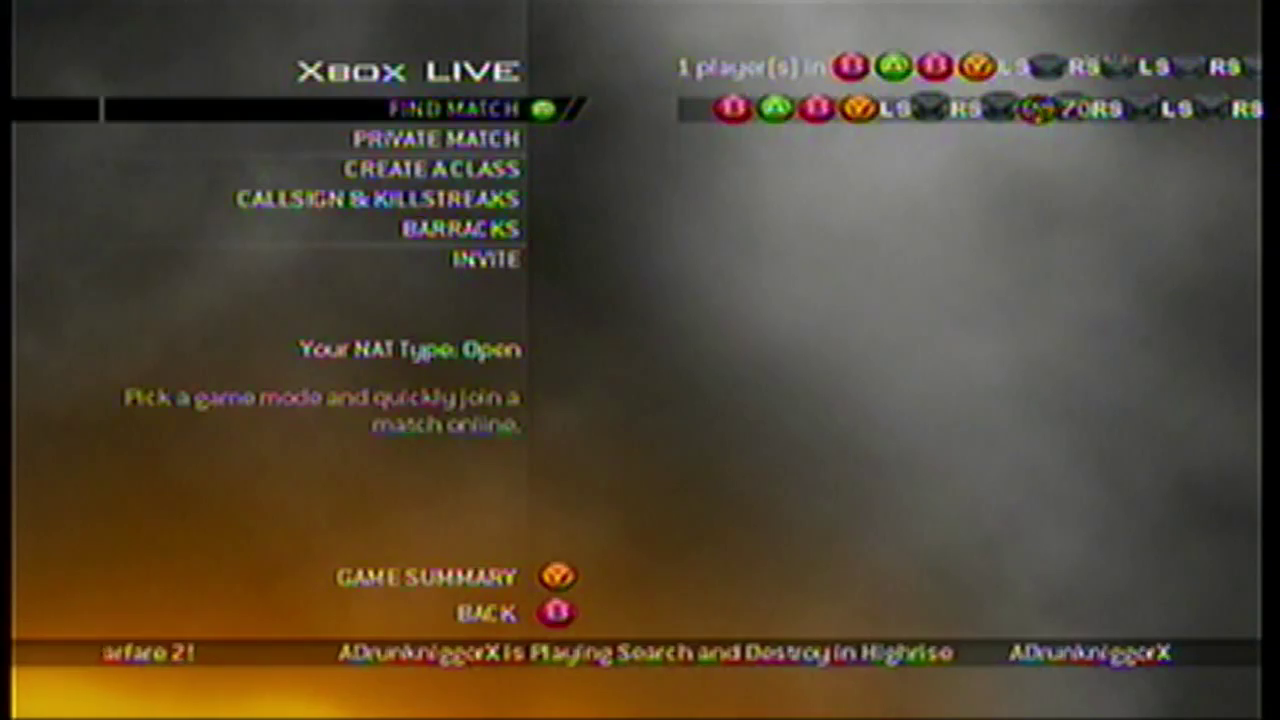